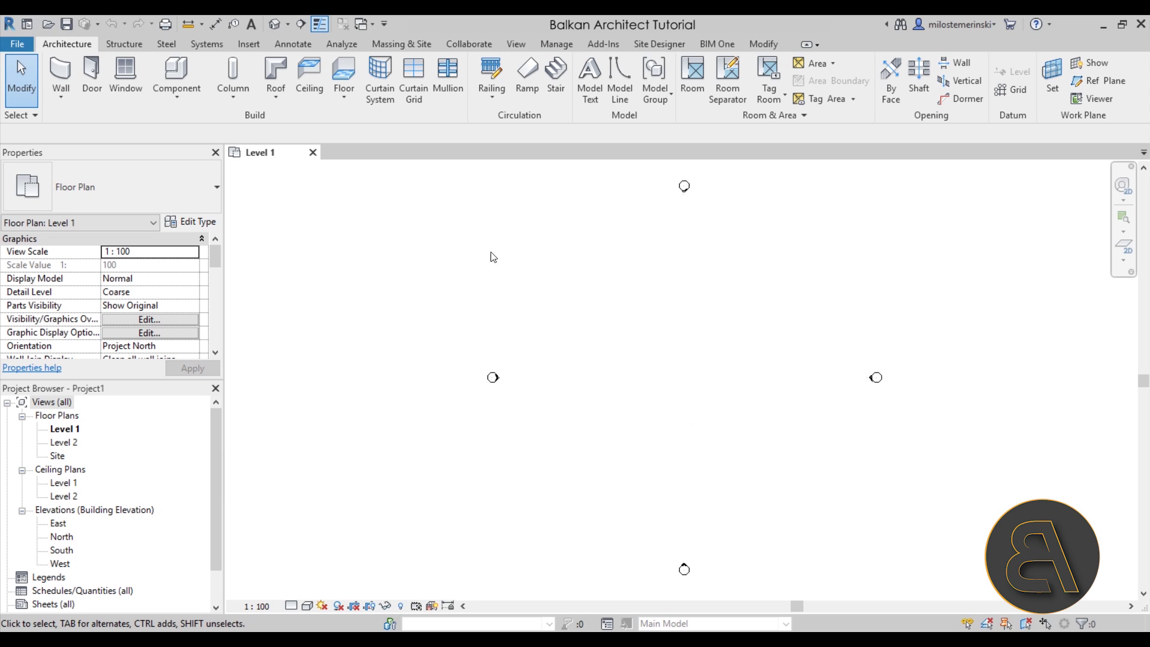
Draw a straight horizontal wall about 7000 mm long on Level 1 using the Generic - 300mm wall type
key(w)
key(a)
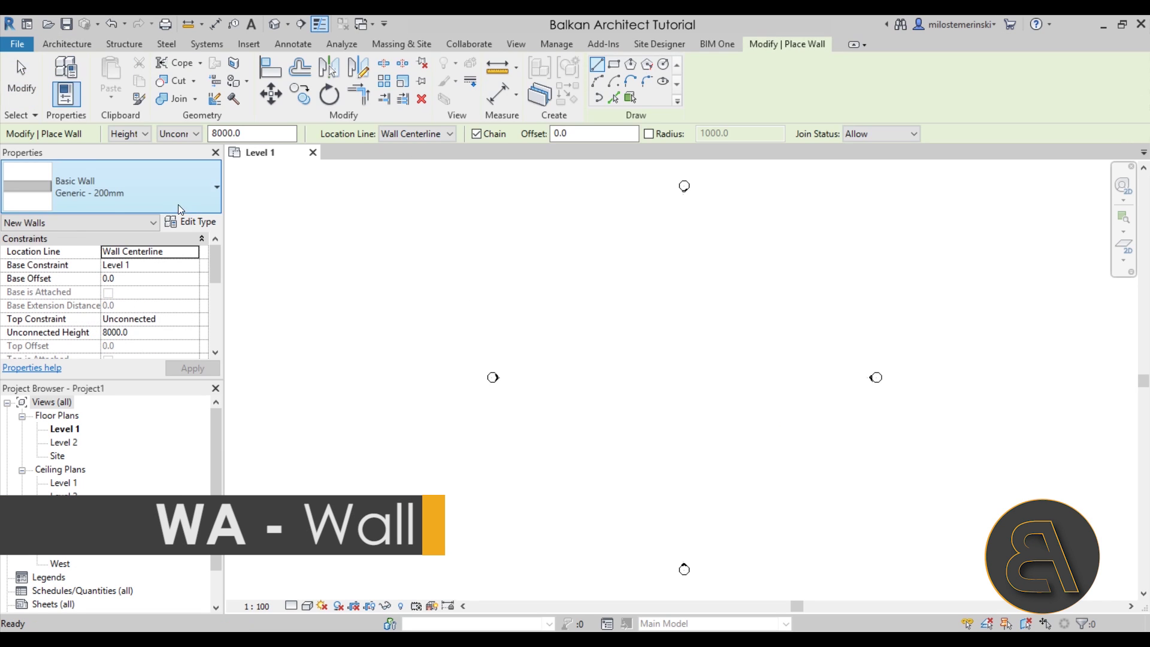
click(124, 203)
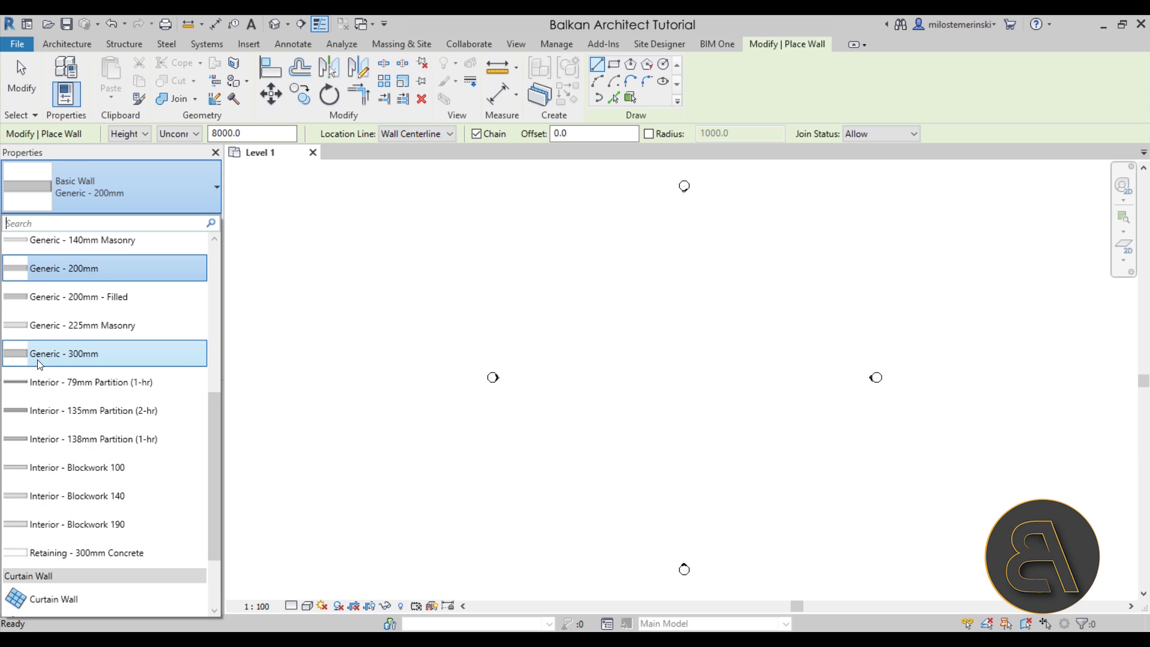
click(83, 362)
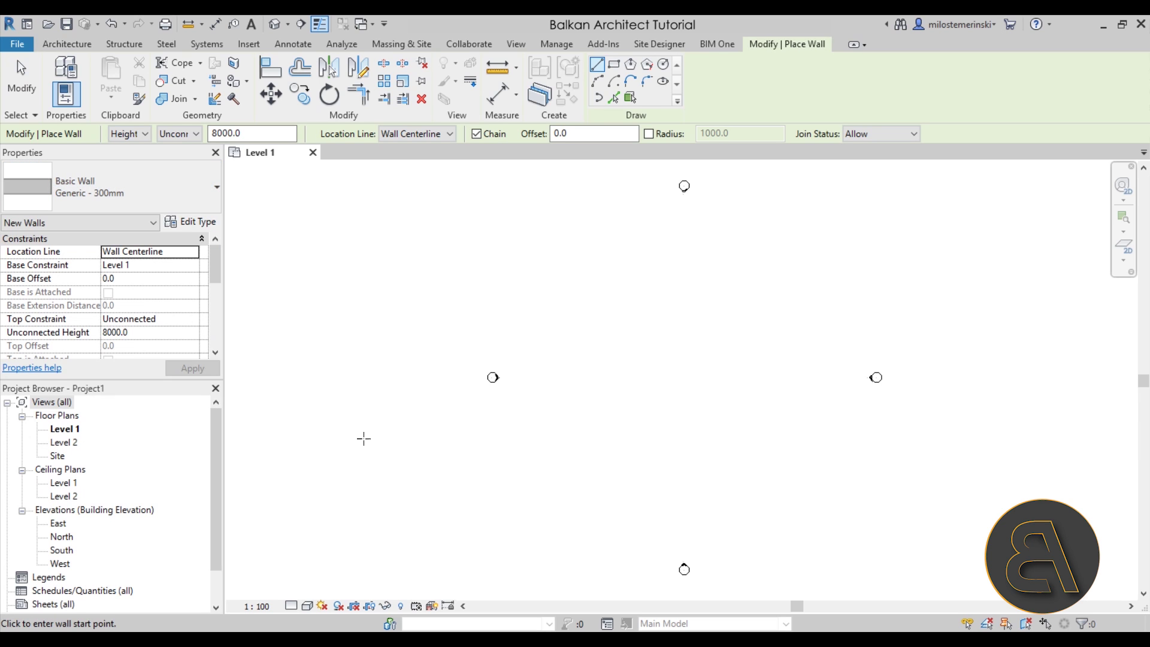
click(638, 380)
click(692, 379)
scroll(679, 388, up, 3)
scroll(678, 388, up, 2)
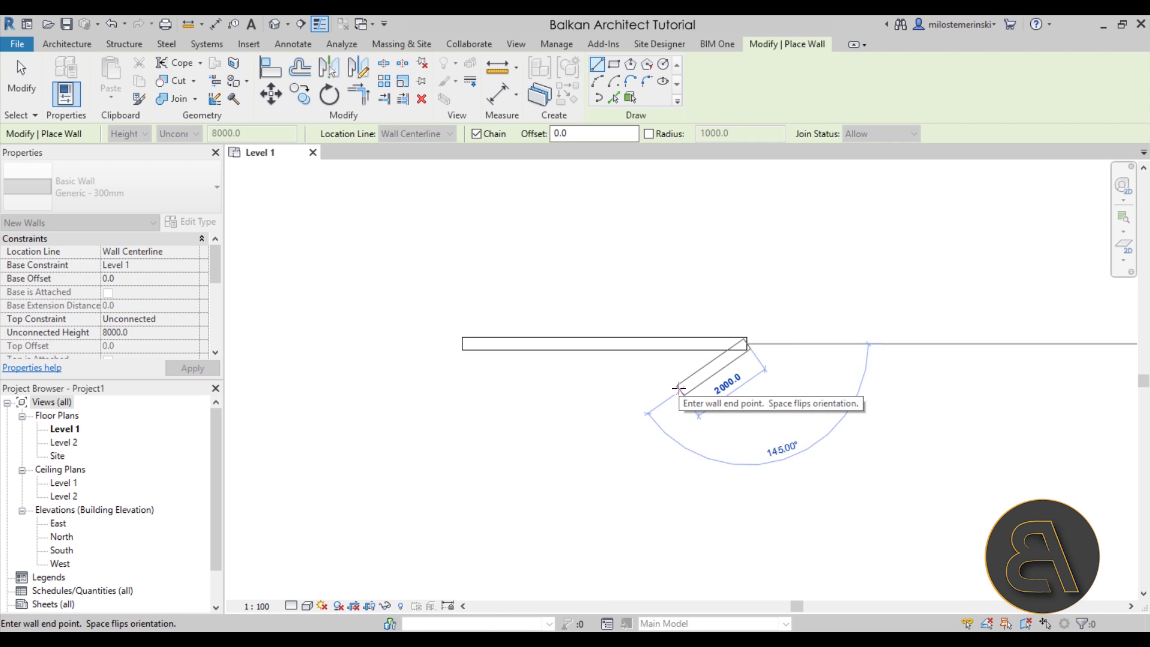
key(Escape)
key(Escape)
scroll(619, 418, down, 4)
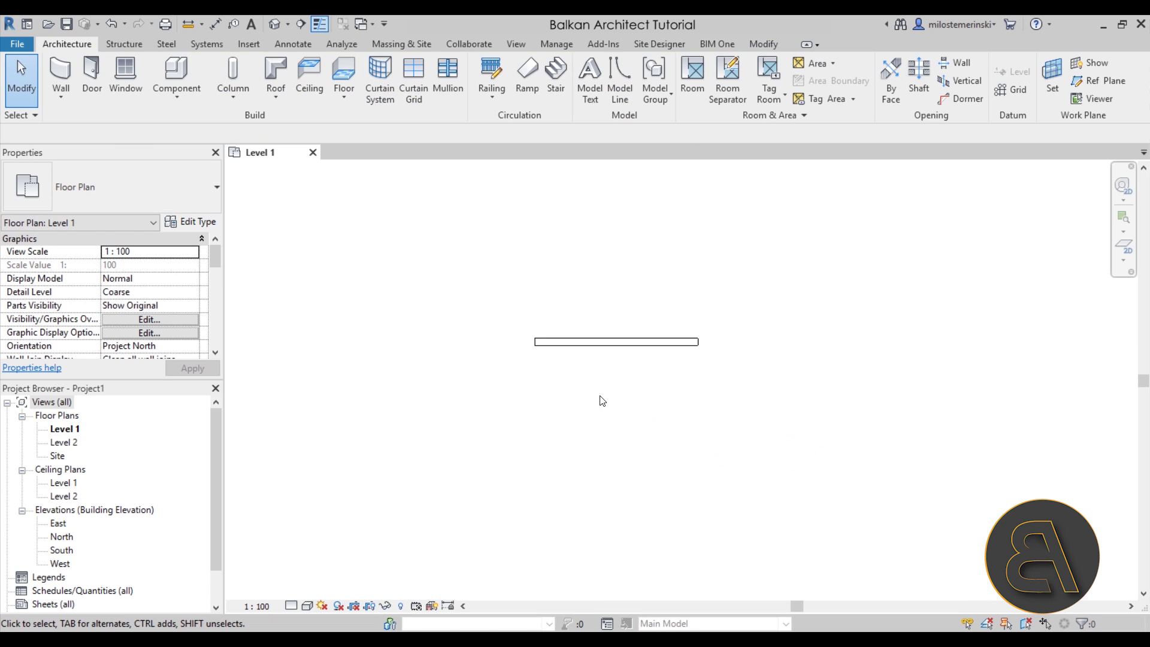
Move the wall slightly so it sits roughly midway between the two side elevation markers
scroll(640, 426, down, 3)
scroll(623, 385, up, 4)
click(653, 377)
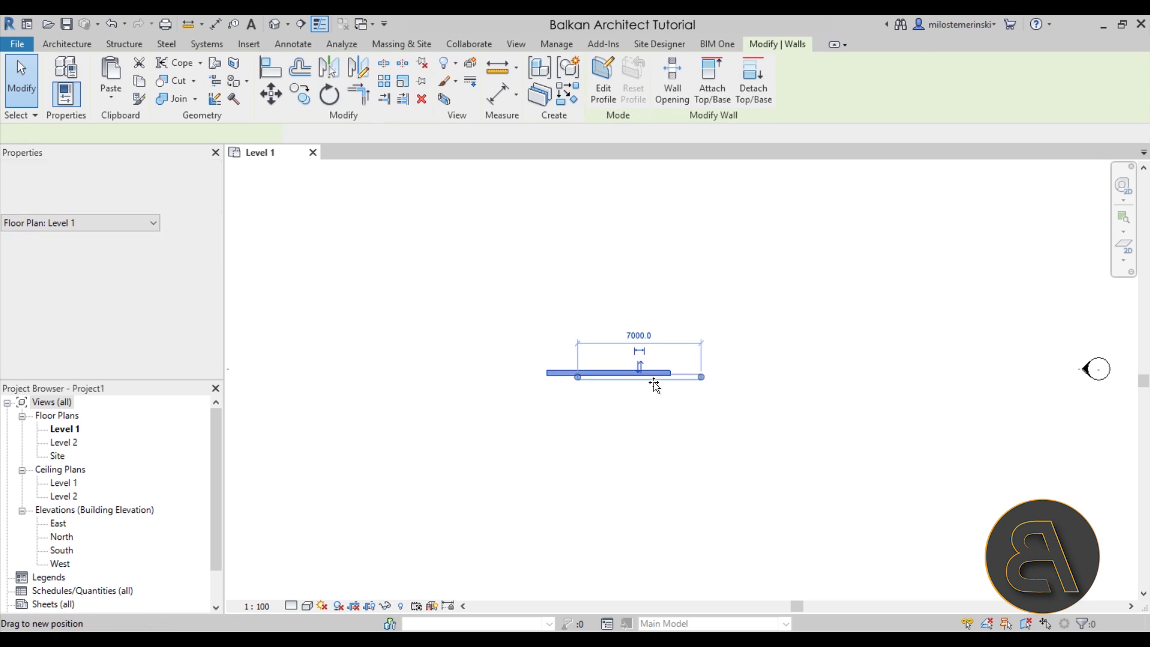
key(Escape)
scroll(683, 434, down, 2)
scroll(676, 418, up, 1)
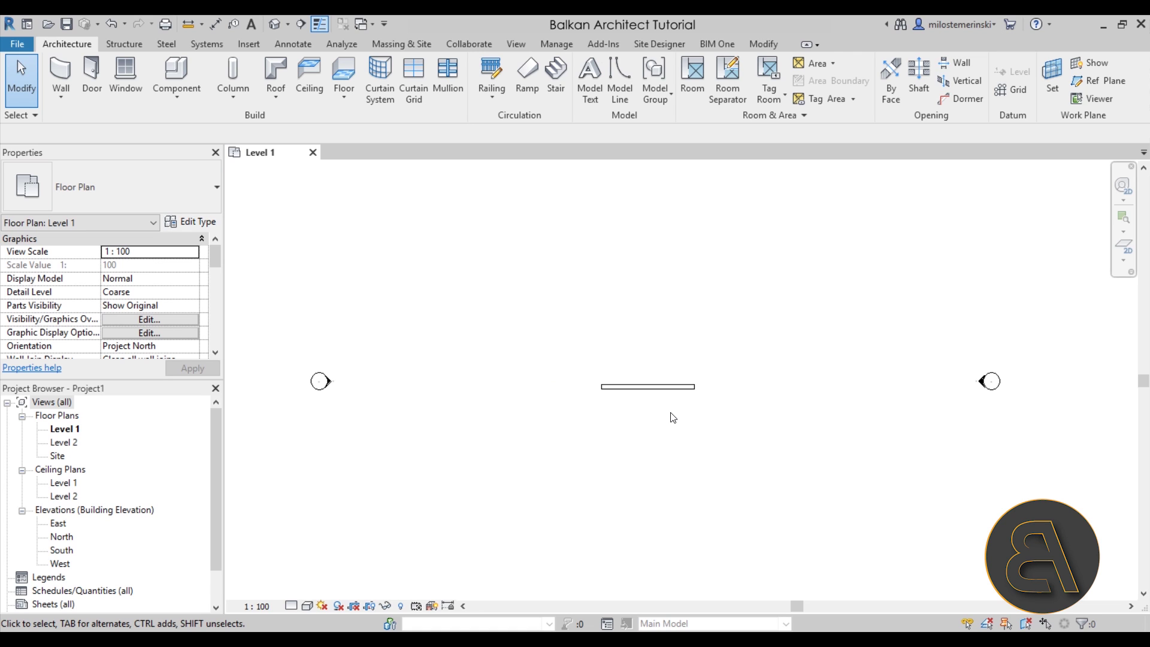
Load the M_Door-Exterior-Double-Full Glass-Wood_Clad family from the Residential doors folder with the 1800 x 2400mm type
key(d)
key(r)
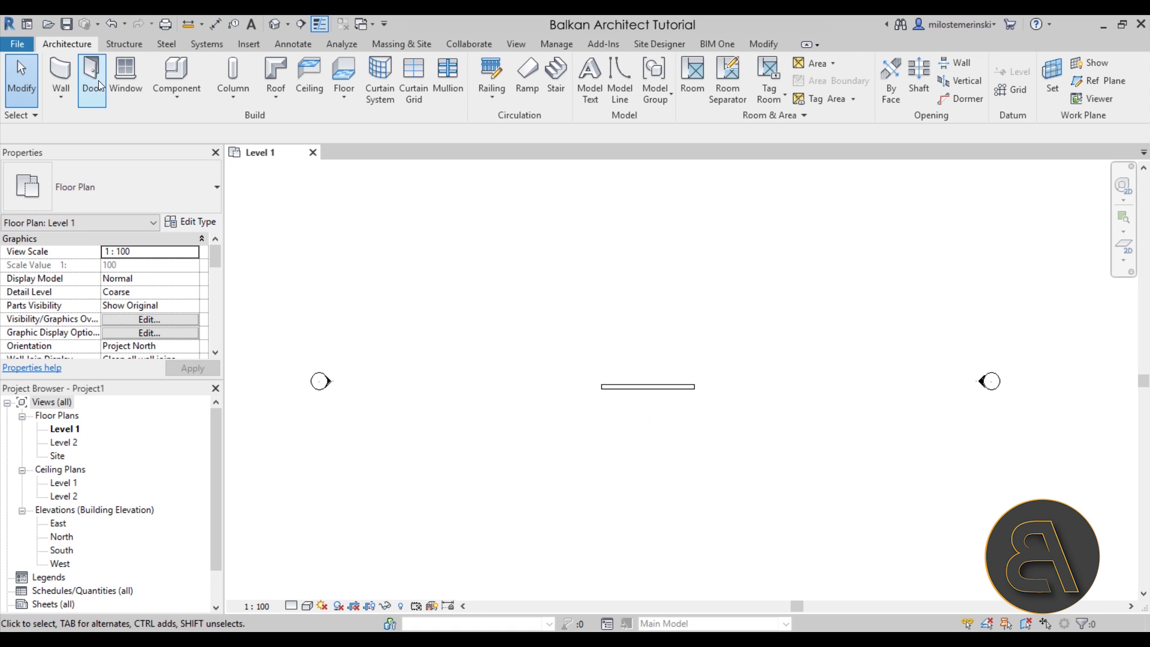
click(124, 206)
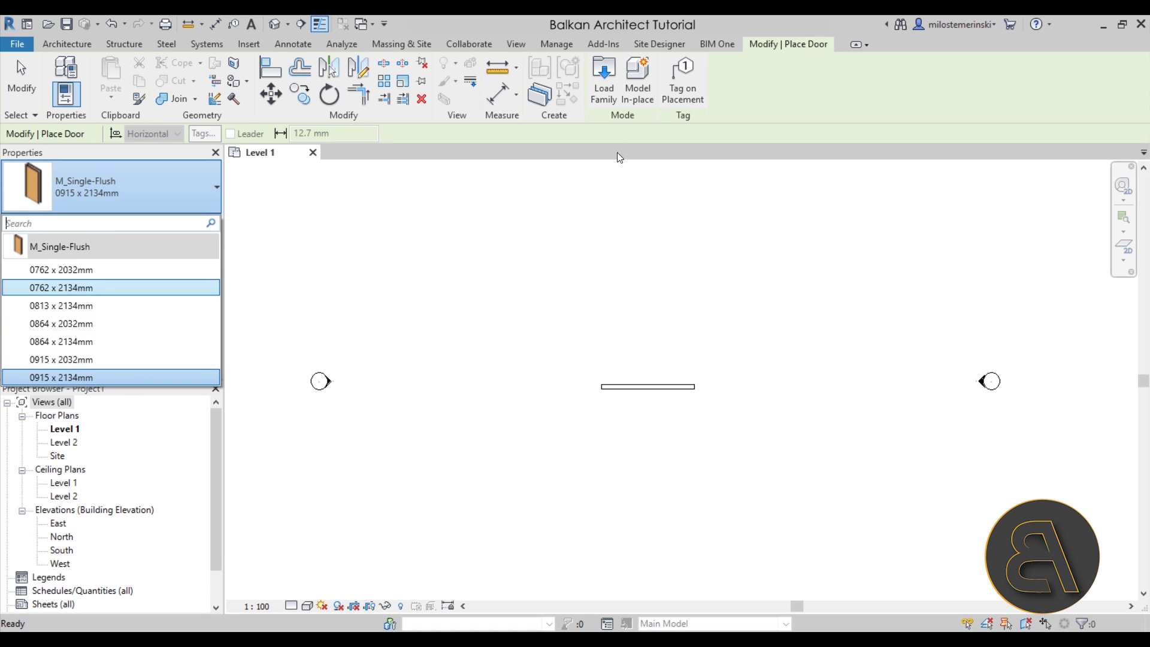
click(604, 81)
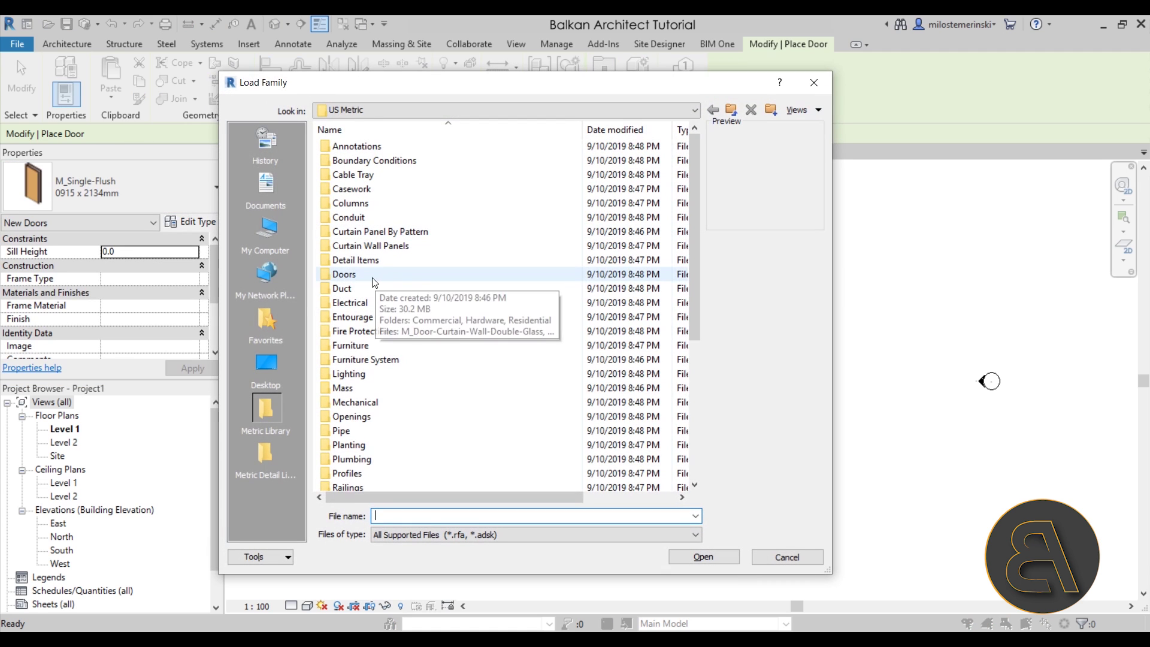
double_click(358, 274)
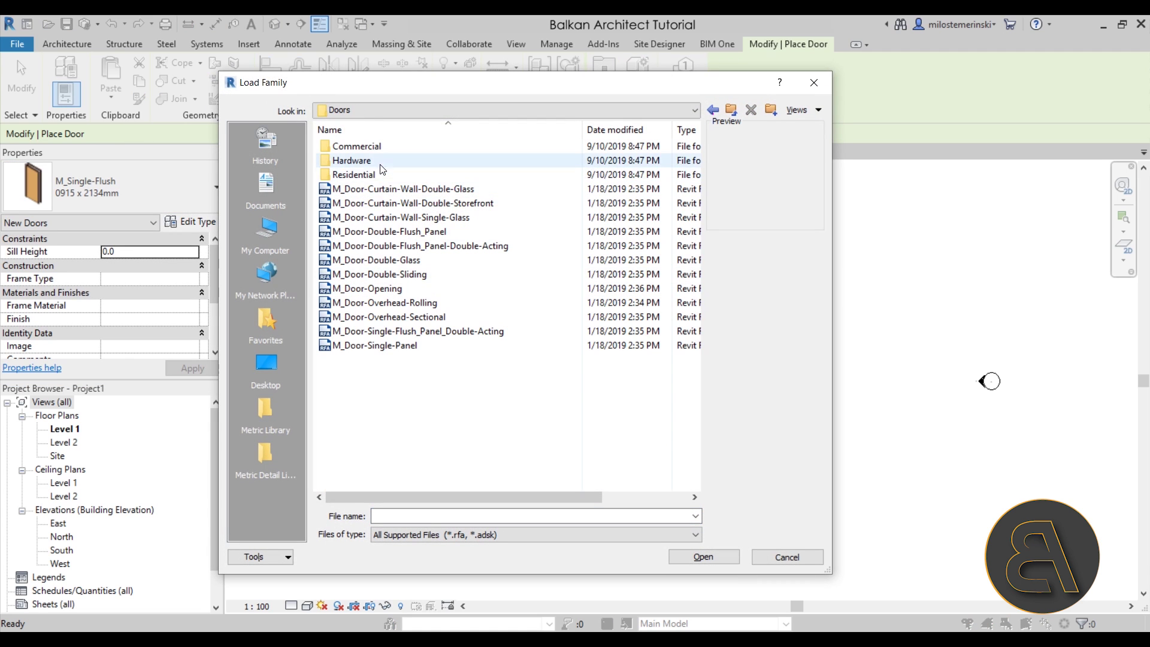
double_click(364, 175)
click(409, 146)
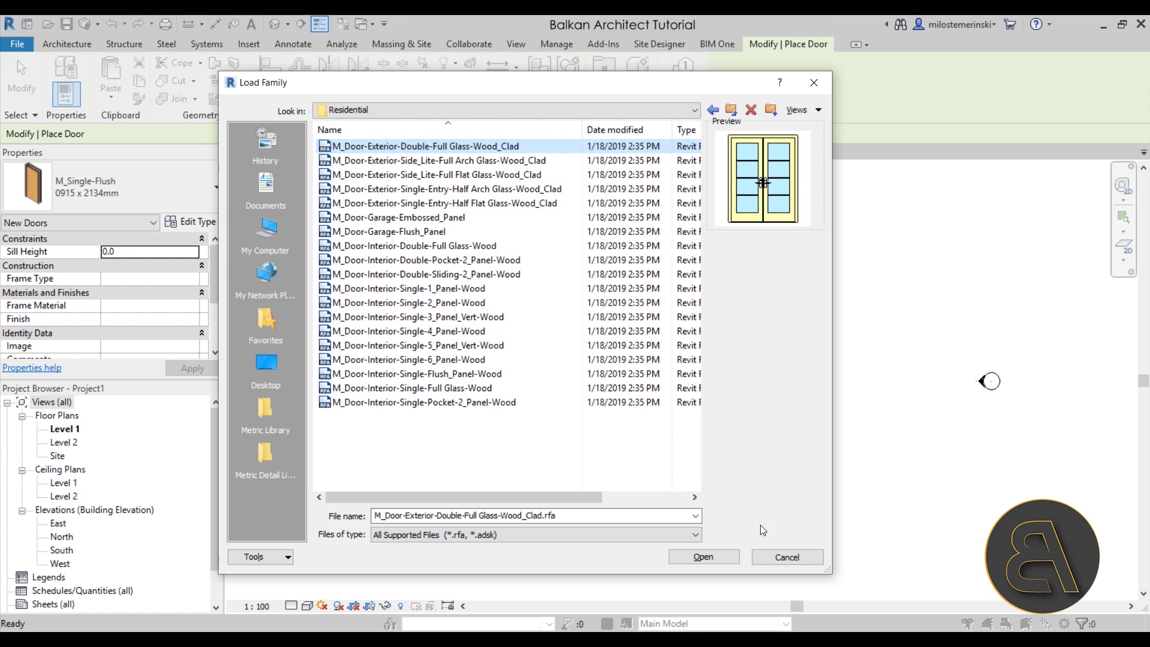
click(716, 559)
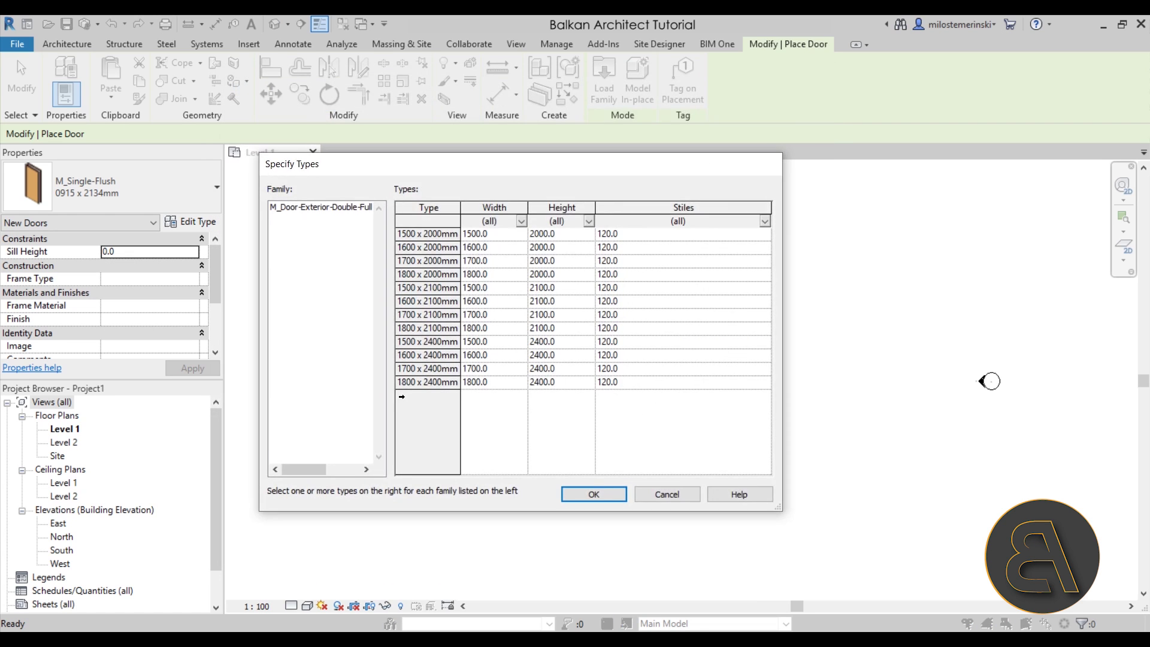
click(413, 382)
click(614, 499)
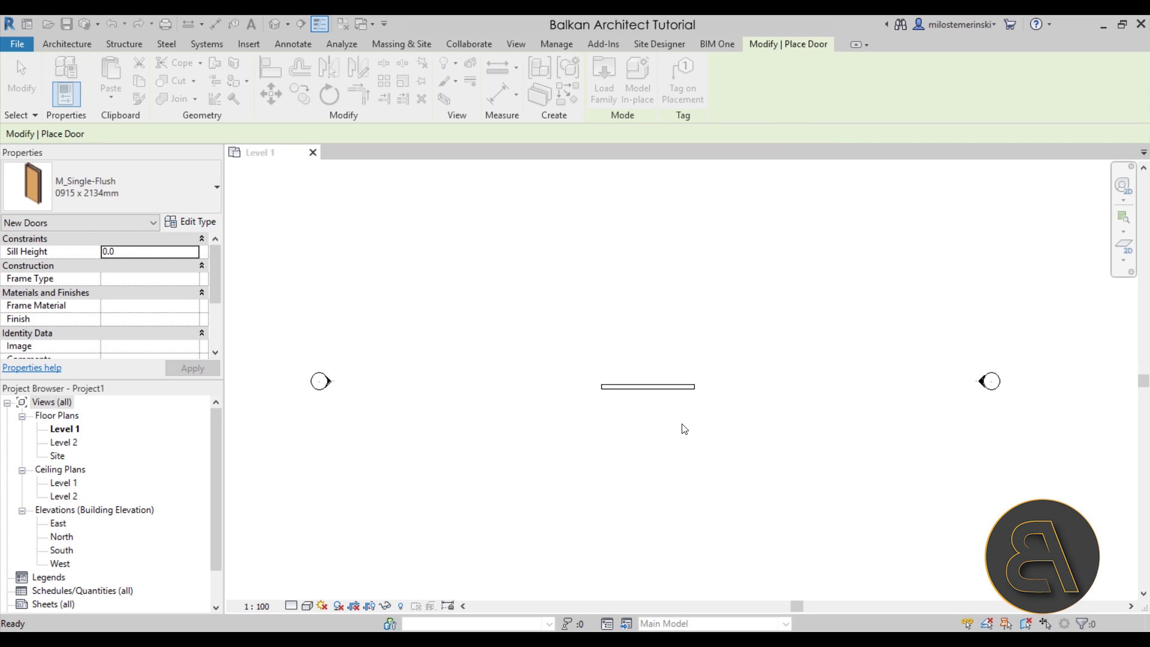
Place the 1800 x 2400mm double glass door near the middle of the wall and finish door placement
scroll(640, 364, up, 2)
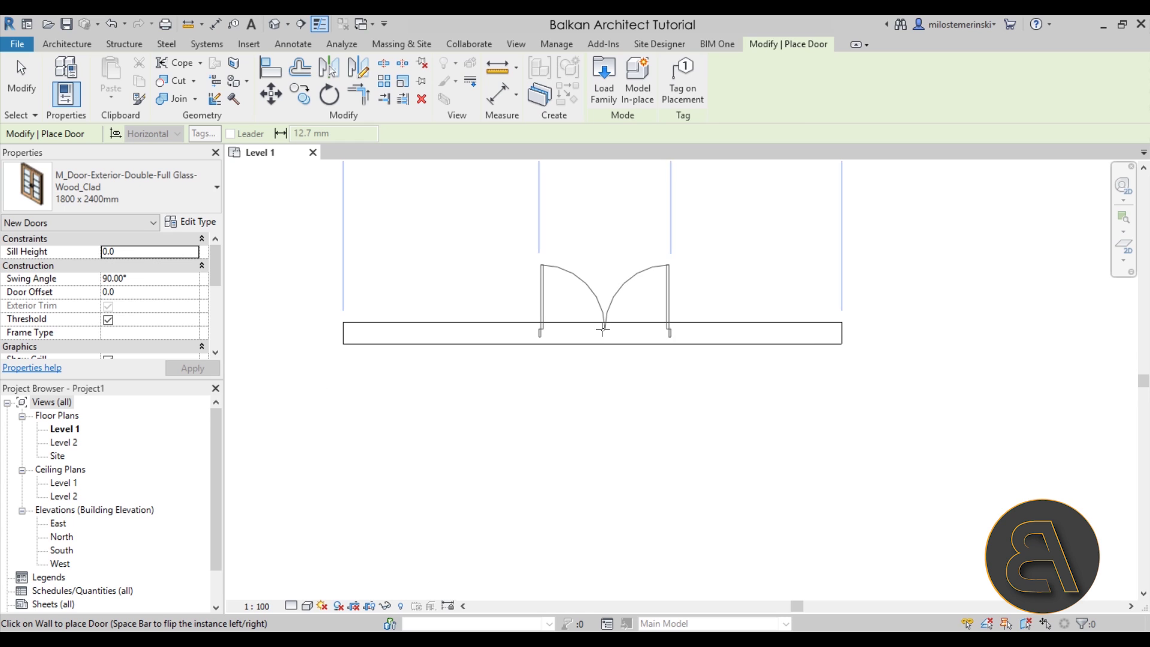
click(605, 333)
scroll(593, 323, up, 2)
scroll(595, 323, down, 2)
key(Escape)
key(Escape)
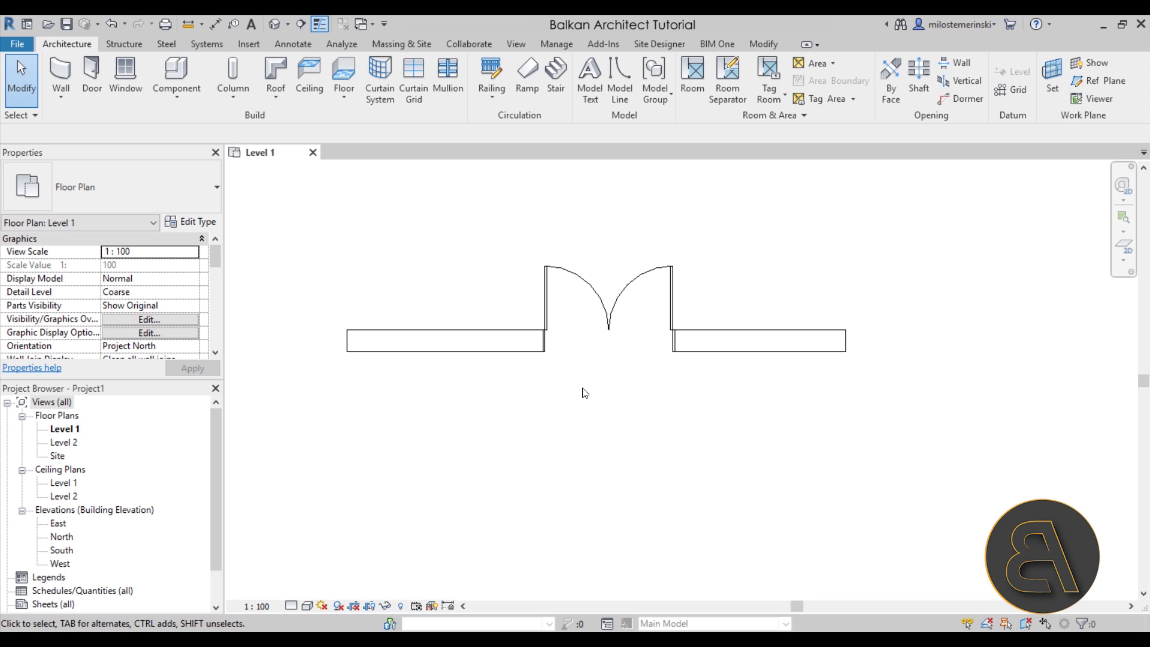
Open the default 3D view and examine the double door and the wall area above it
click(273, 29)
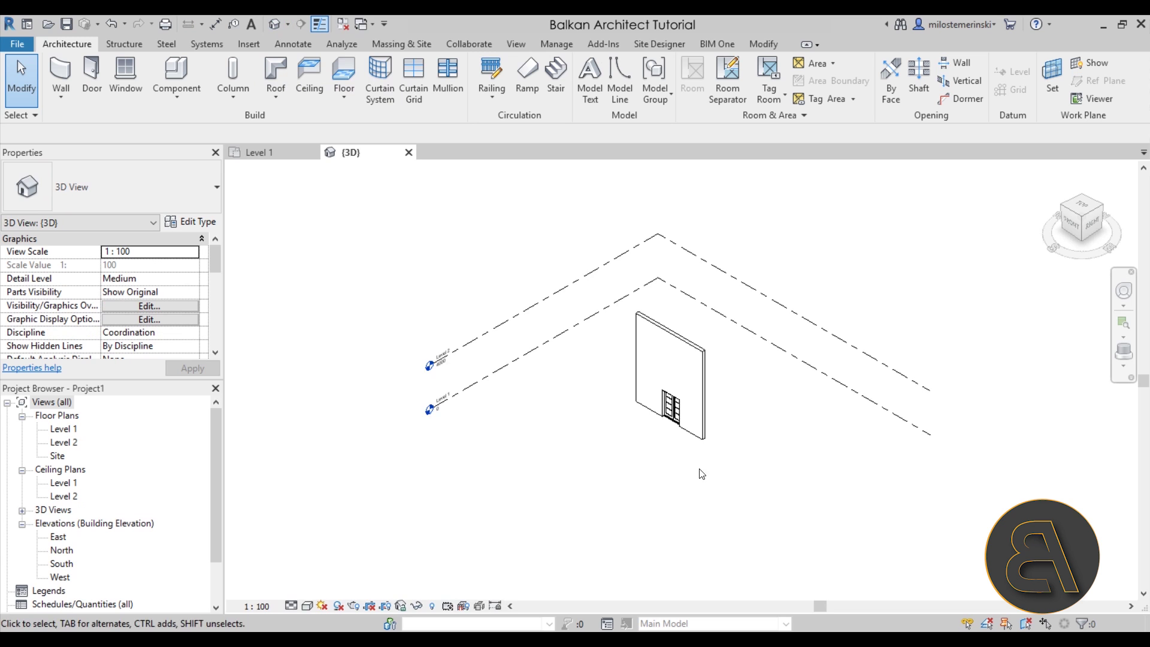
scroll(695, 470, up, 4)
scroll(638, 449, down, 3)
shift+middle_drag(629, 490, 706, 441)
scroll(707, 441, up, 2)
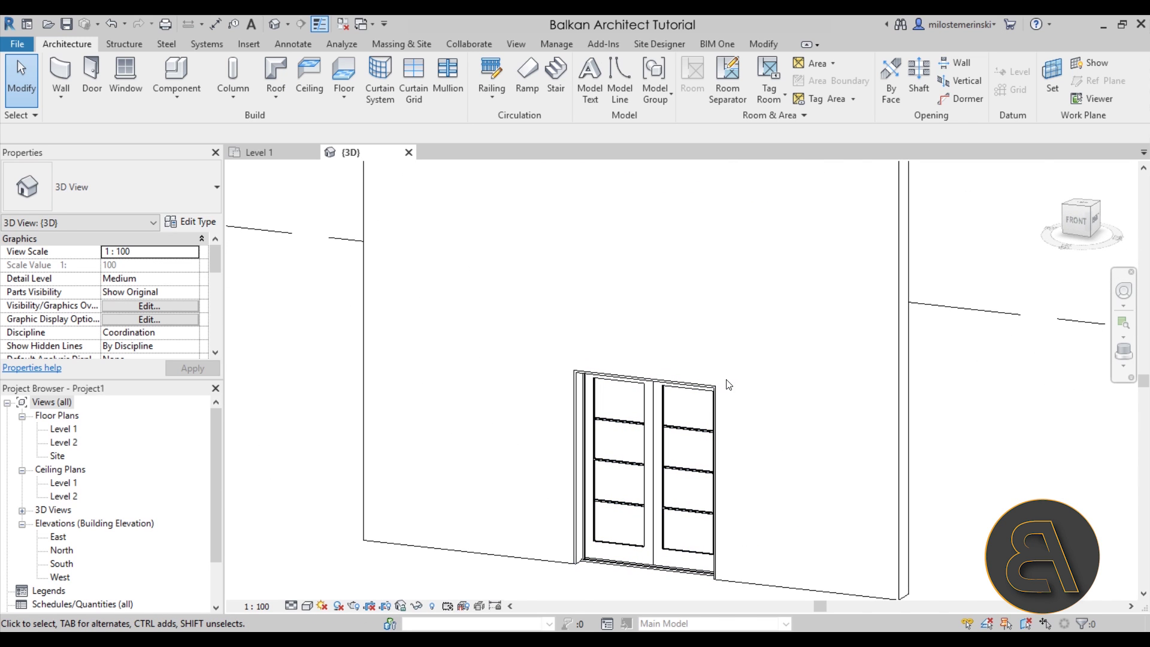
scroll(728, 384, up, 2)
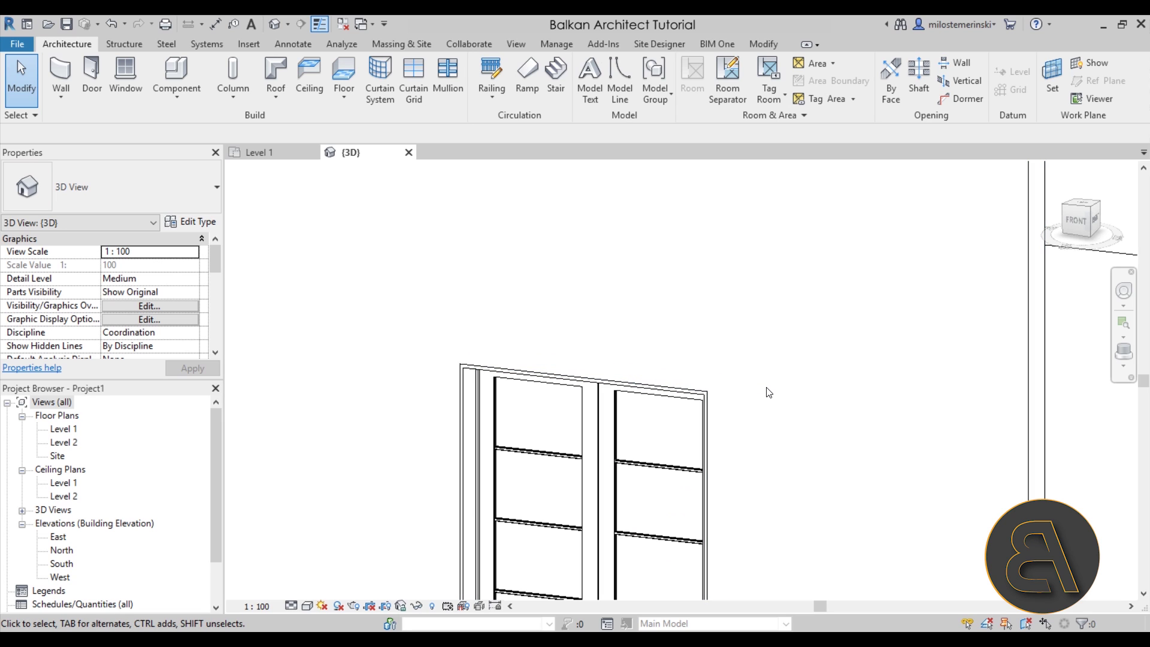
middle_drag(753, 393, 749, 345)
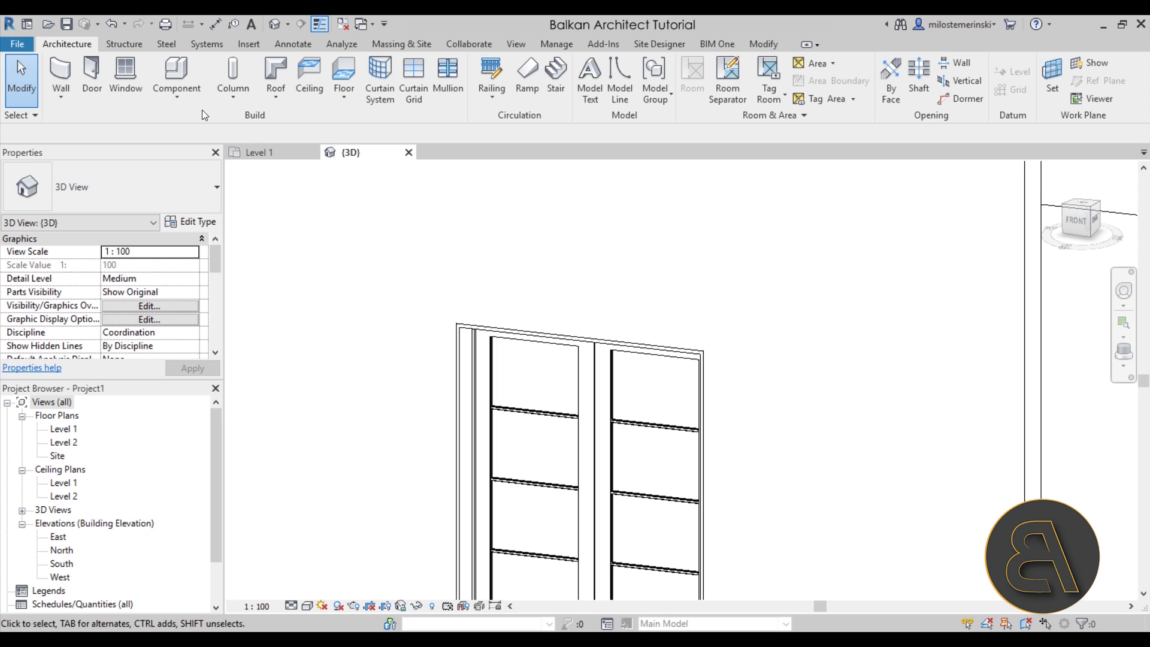
Create an in-place model in the Furniture category named CURTAIN HOLDER and dismiss the antivirus pop-up
click(180, 100)
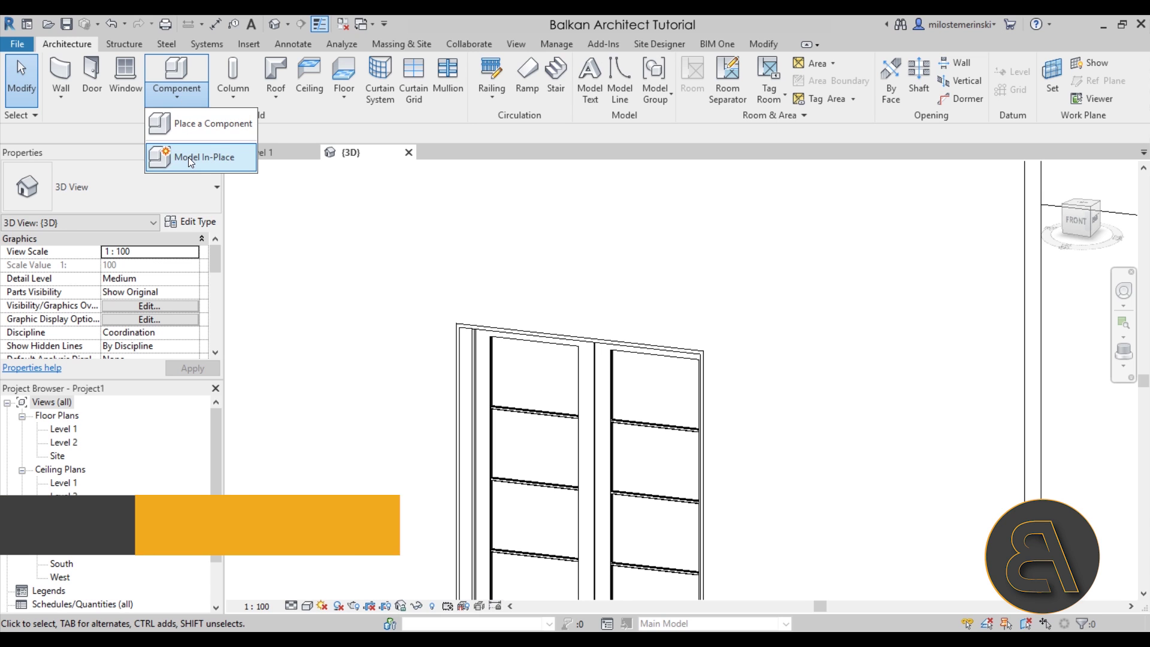
click(203, 157)
drag(530, 207, 530, 240)
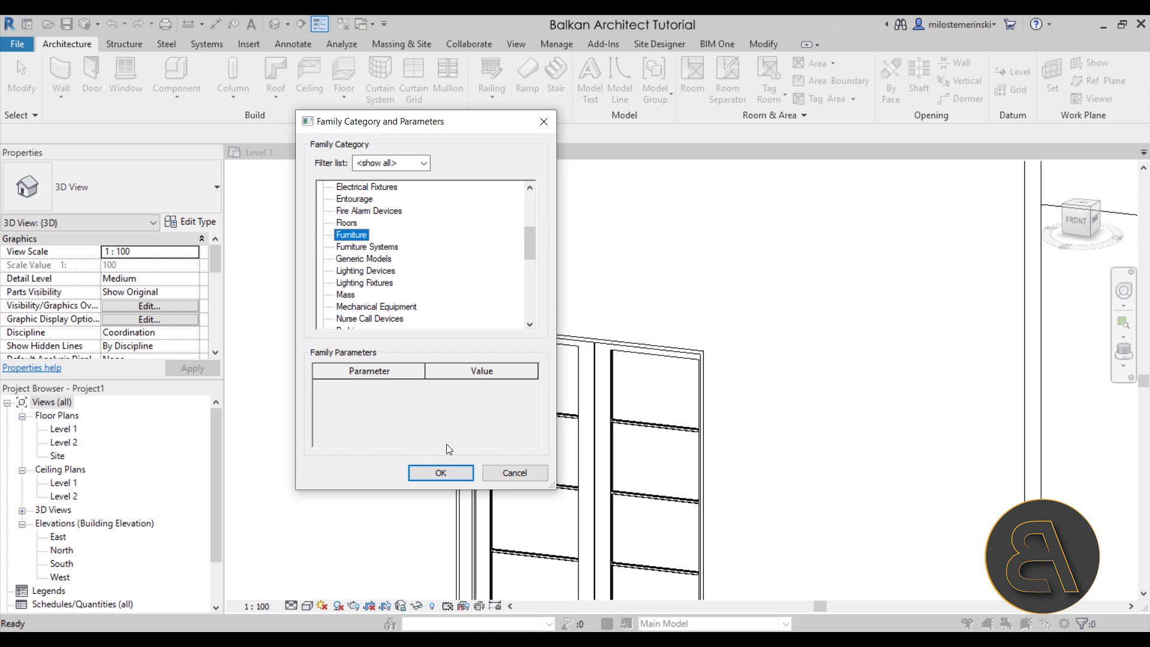
click(436, 476)
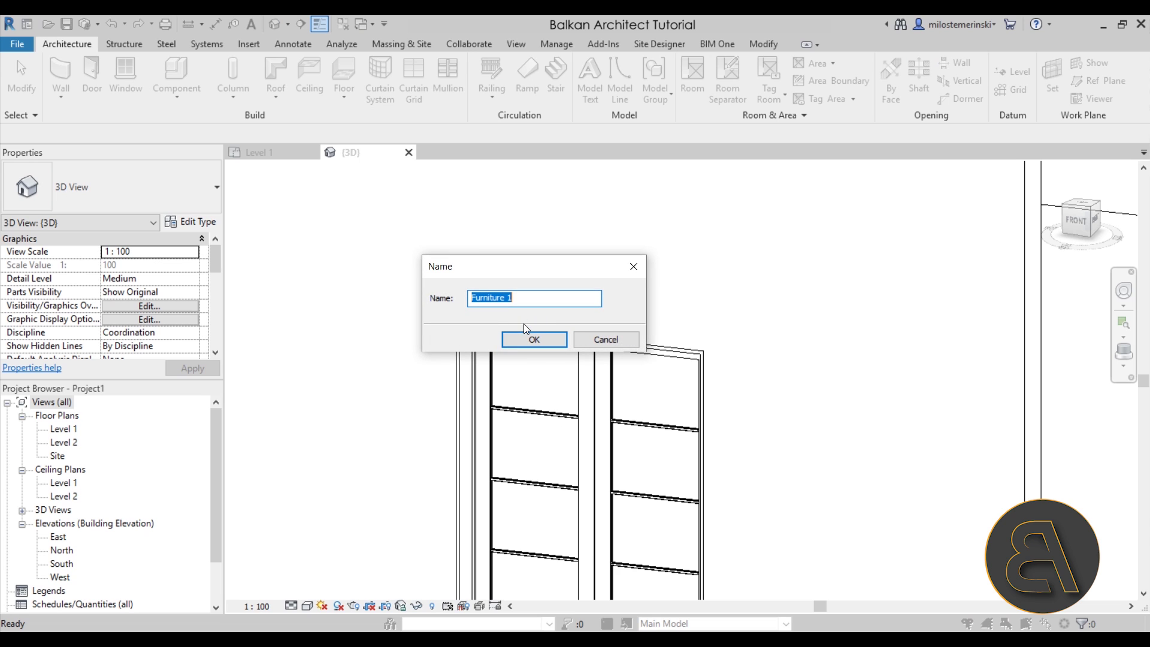
text(CUR)
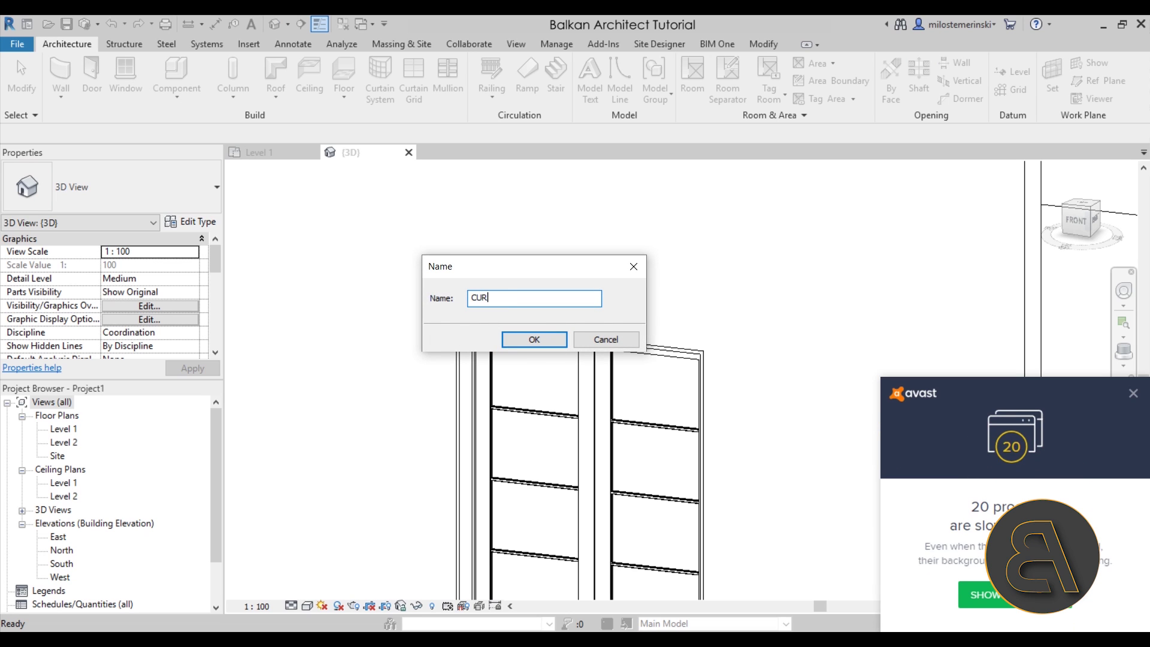
text(TAN HOLDER)
key(Return)
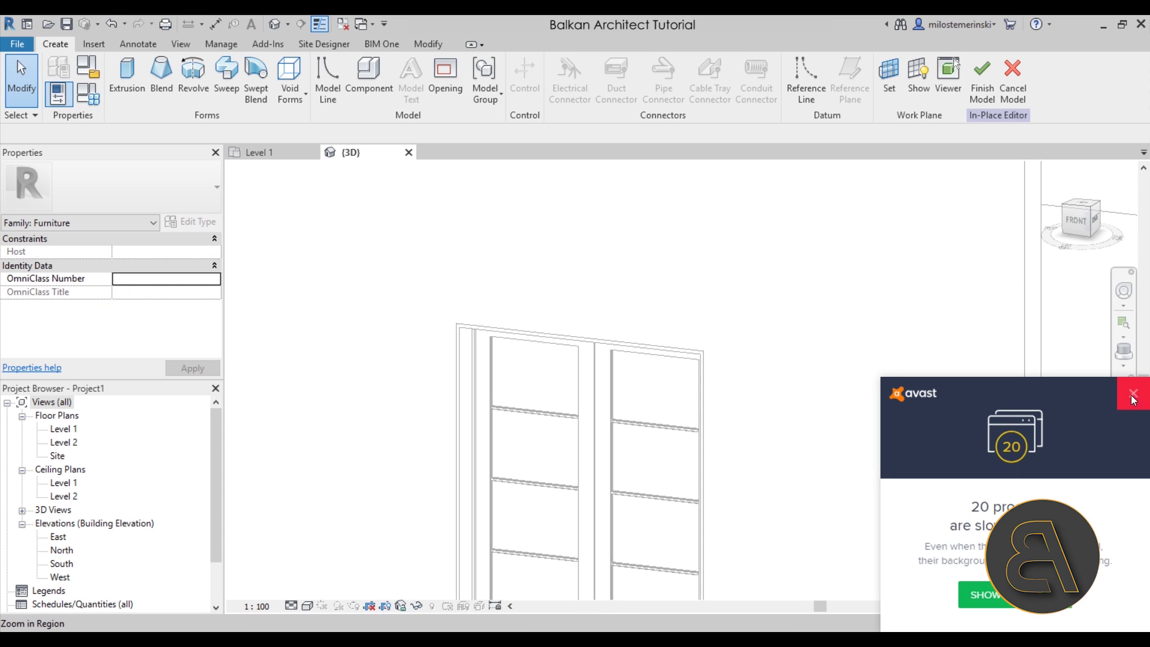
click(1131, 394)
Set the work plane by picking the side jamb plane of the double door opening in the 3D view
scroll(628, 320, down, 4)
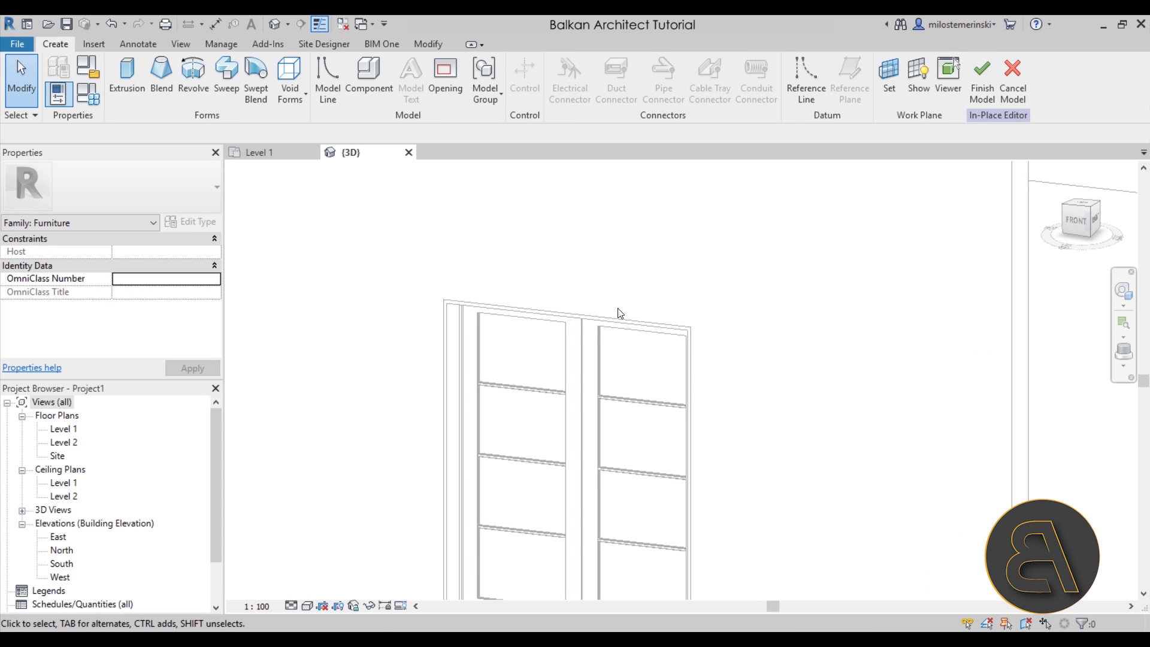
shift+middle_drag(721, 396, 588, 351)
click(888, 78)
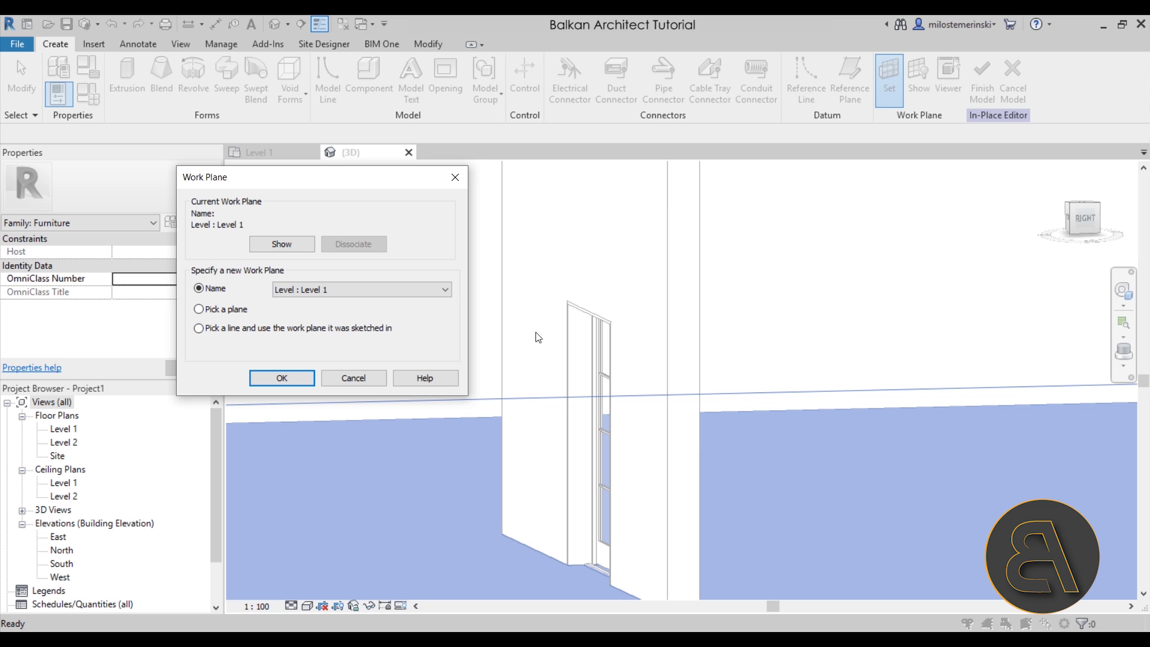
click(299, 381)
scroll(545, 312, up, 2)
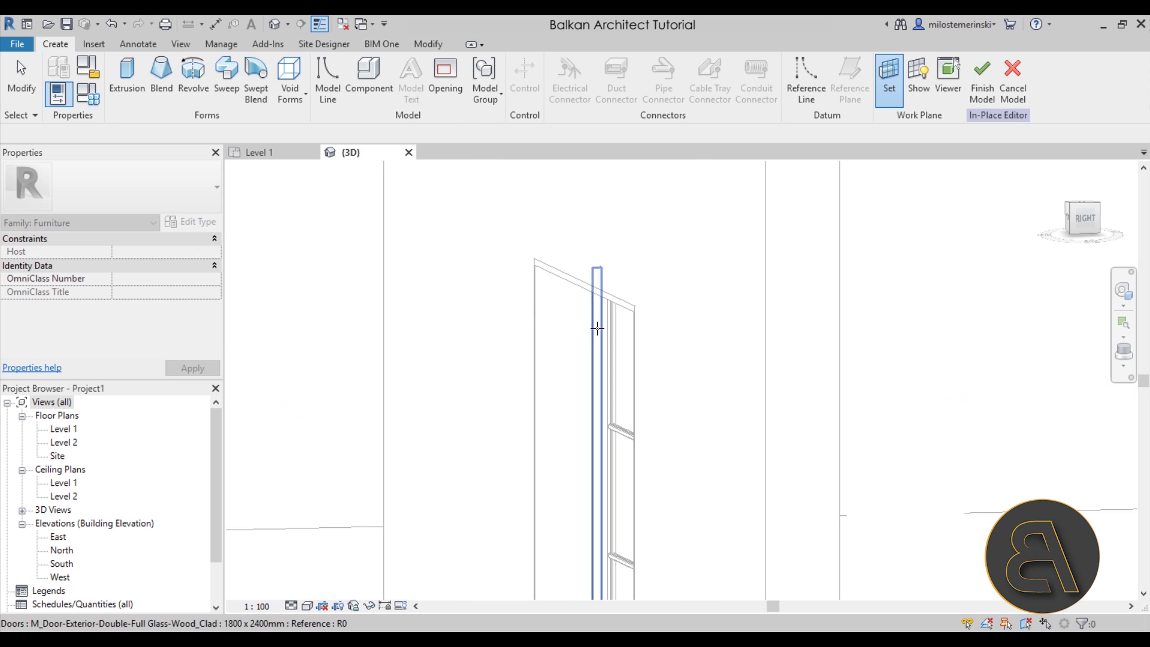
click(539, 305)
scroll(554, 325, down, 3)
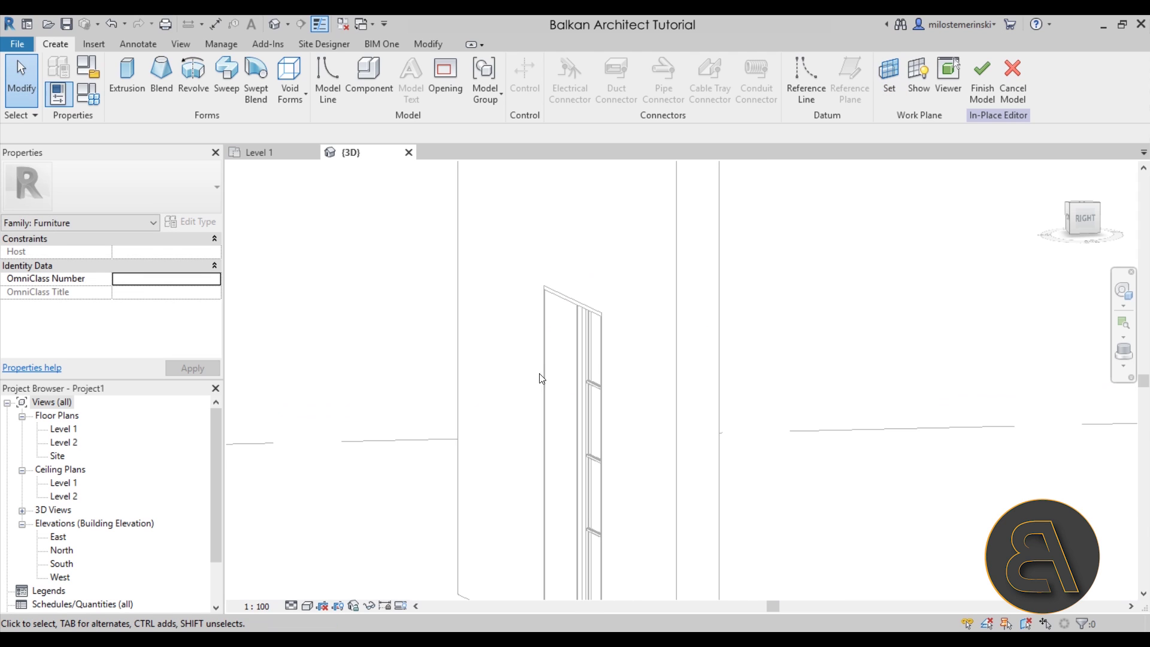
Open the East elevation and set its visual style to Wireframe to work at the door head
double_click(59, 537)
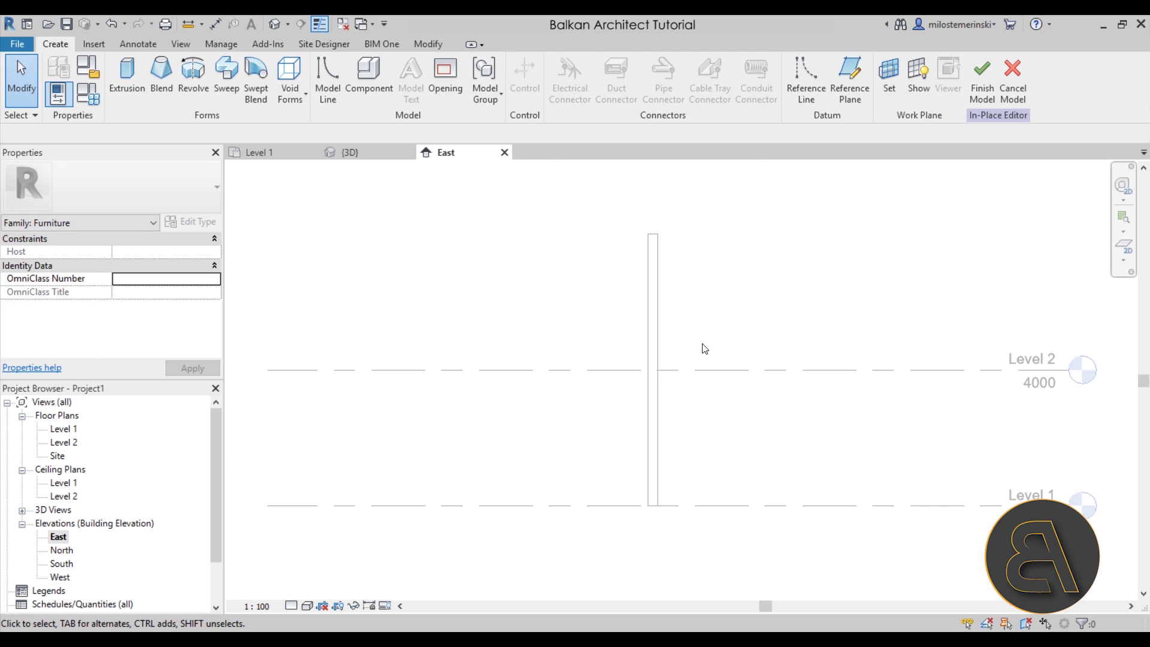
scroll(667, 479, up, 4)
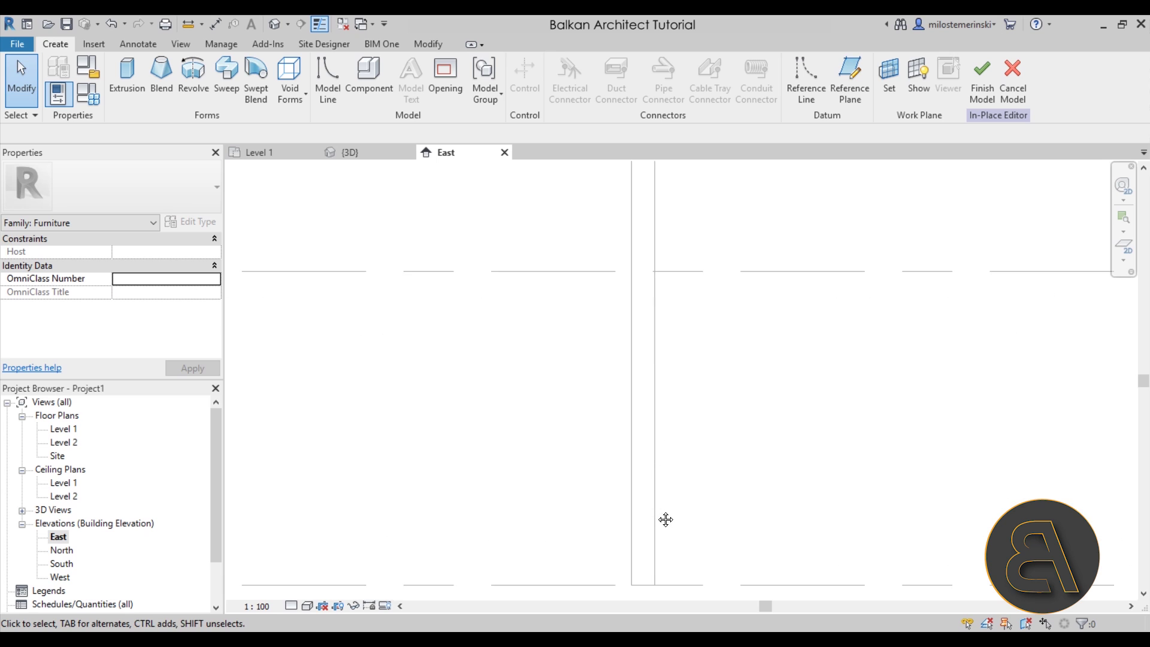
click(307, 606)
click(350, 515)
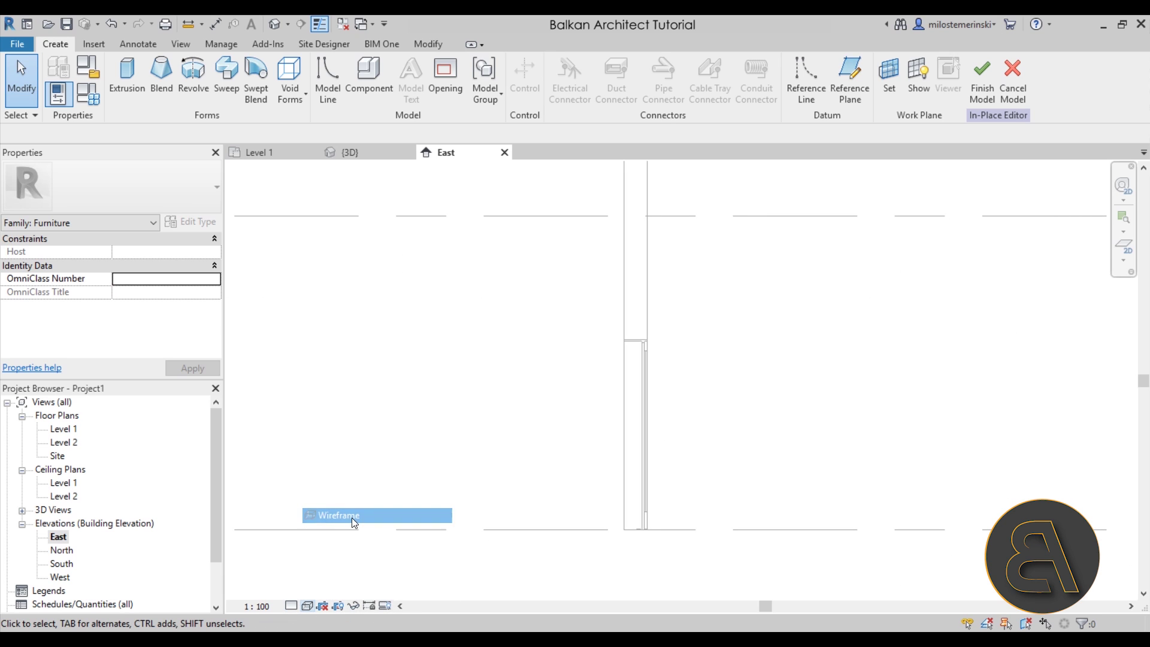
scroll(598, 282, up, 3)
scroll(584, 254, up, 4)
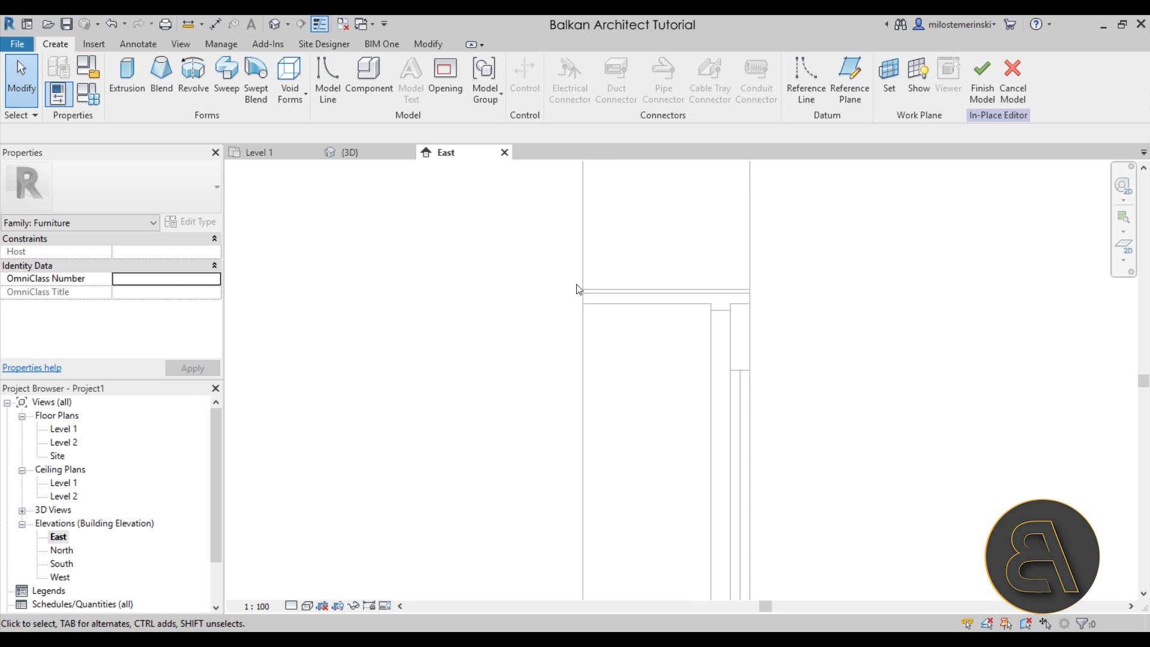
Start an extrusion on the named work plane M_Door-Exterior-Double-Full Glass-Wood_Clad : 1800 x 2400mm
click(127, 80)
click(214, 291)
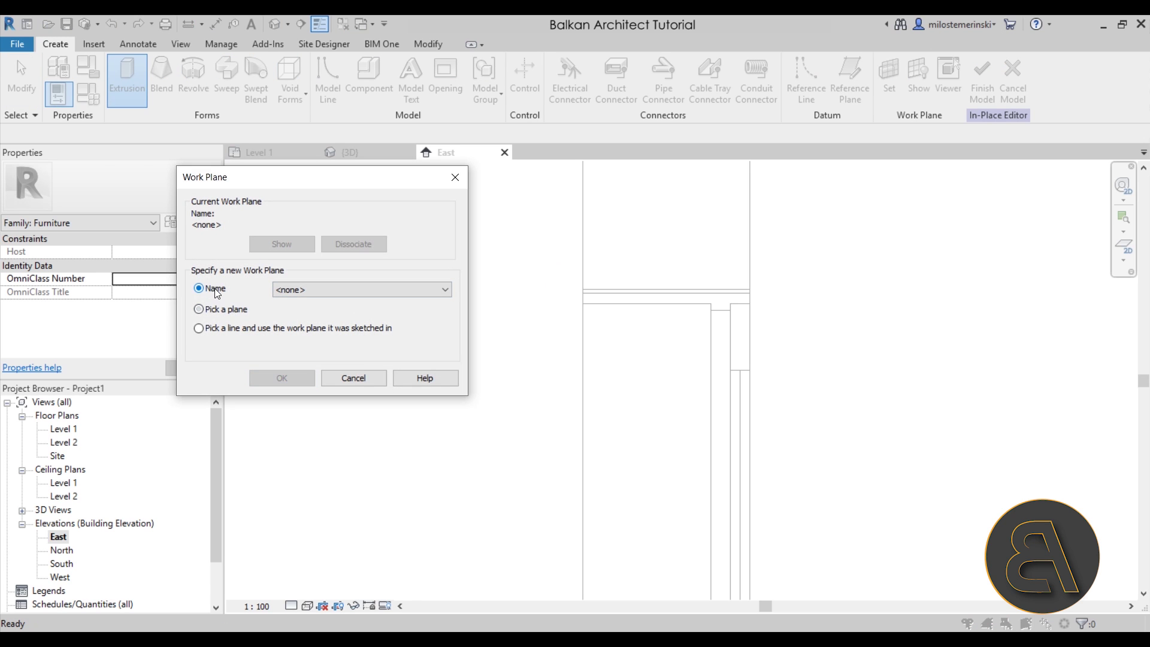
click(359, 290)
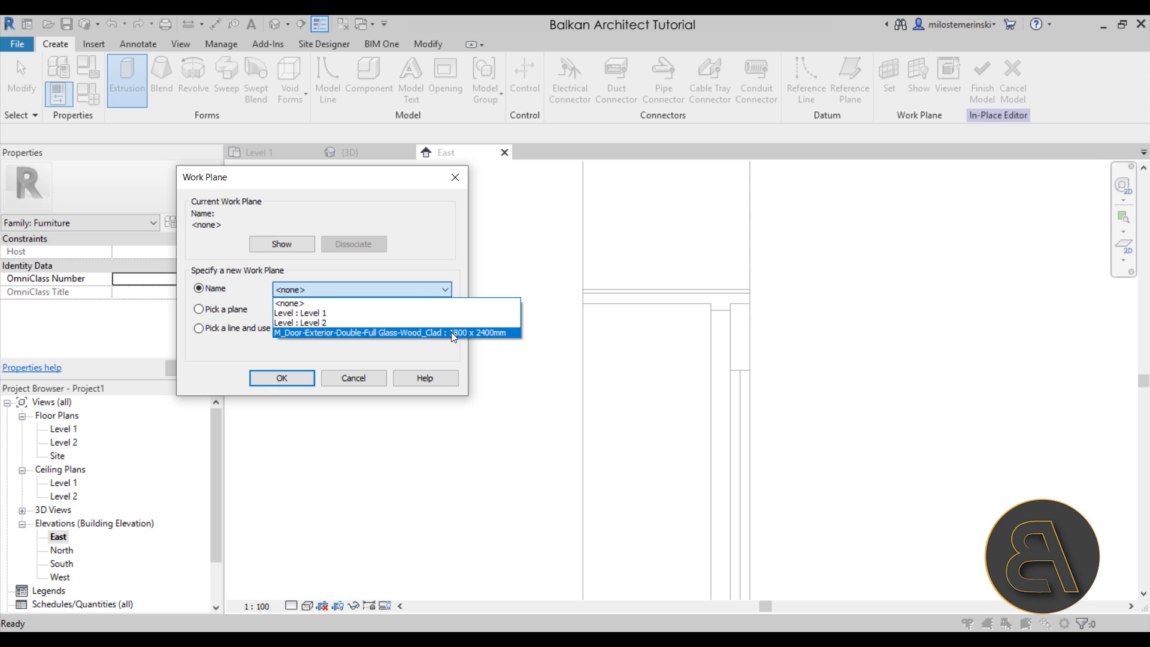
click(436, 331)
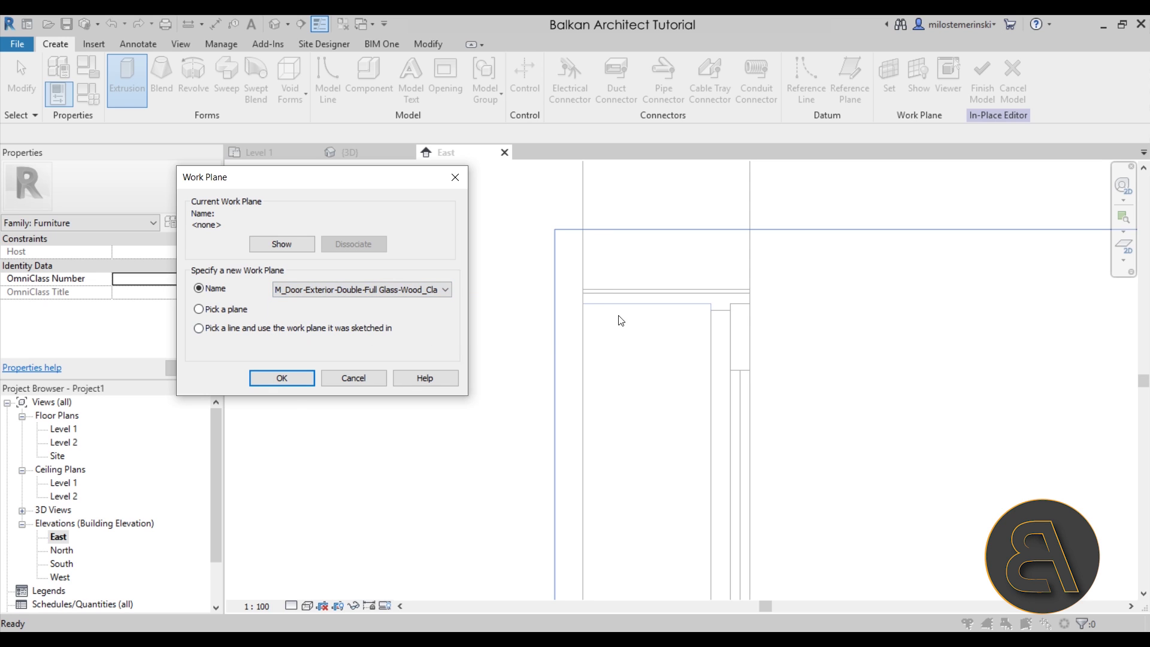
click(282, 376)
Sketch a circle of about 10 mm radius beside the wall face just above the door head and finish the extrusion
scroll(562, 267, up, 3)
click(609, 67)
scroll(605, 294, up, 3)
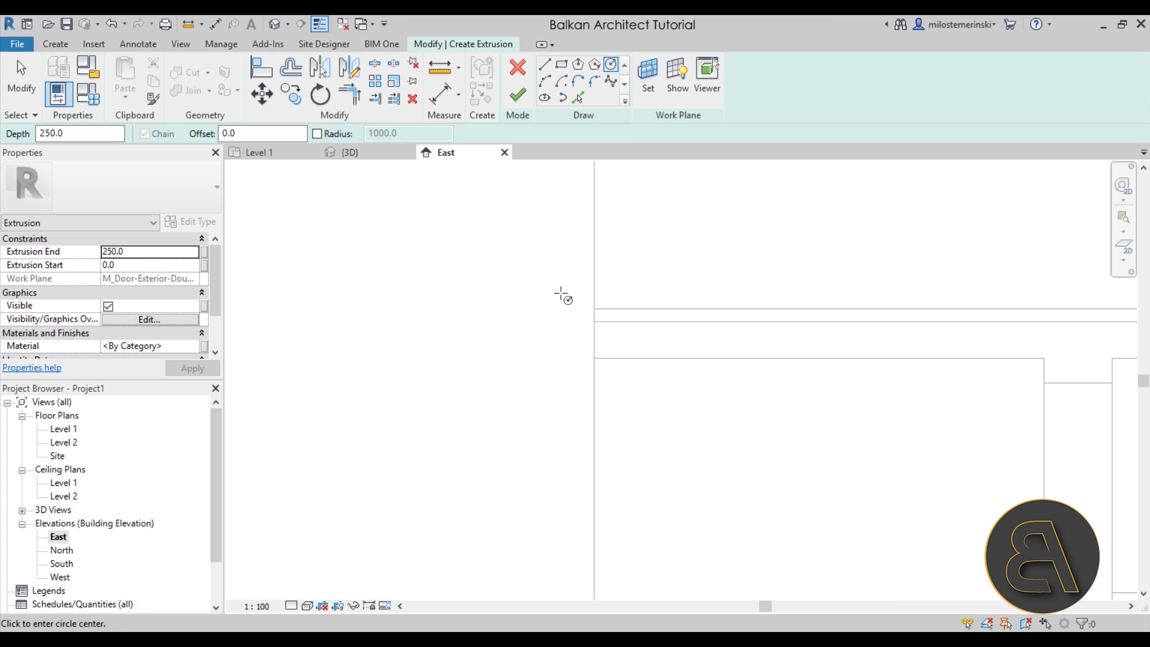
click(544, 257)
click(558, 262)
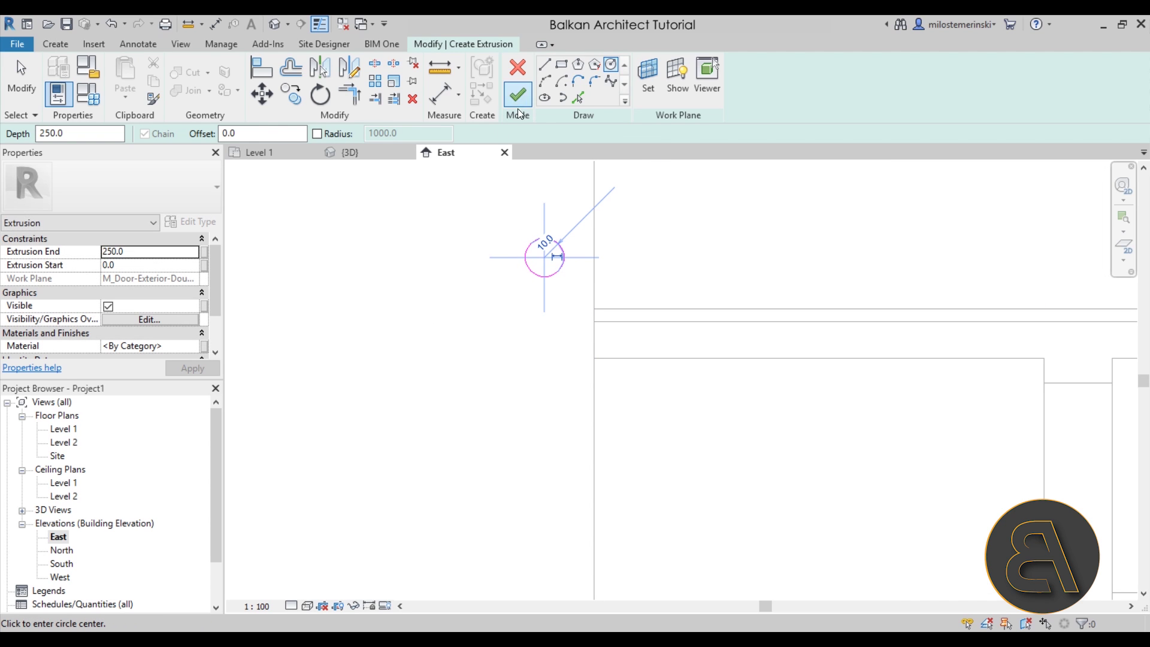
click(518, 96)
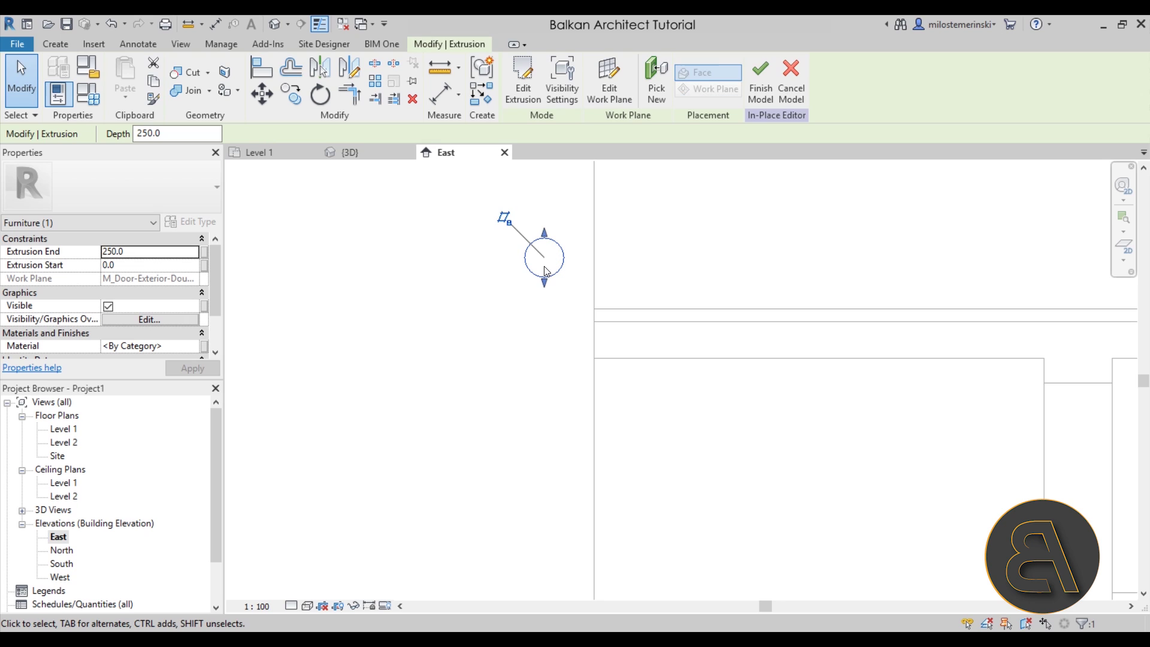
Nudge the round rod extrusion slightly farther away from the wall face in the East elevation
key(Left)
key(Left)
key(Left)
key(Left)
key(Left)
key(Left)
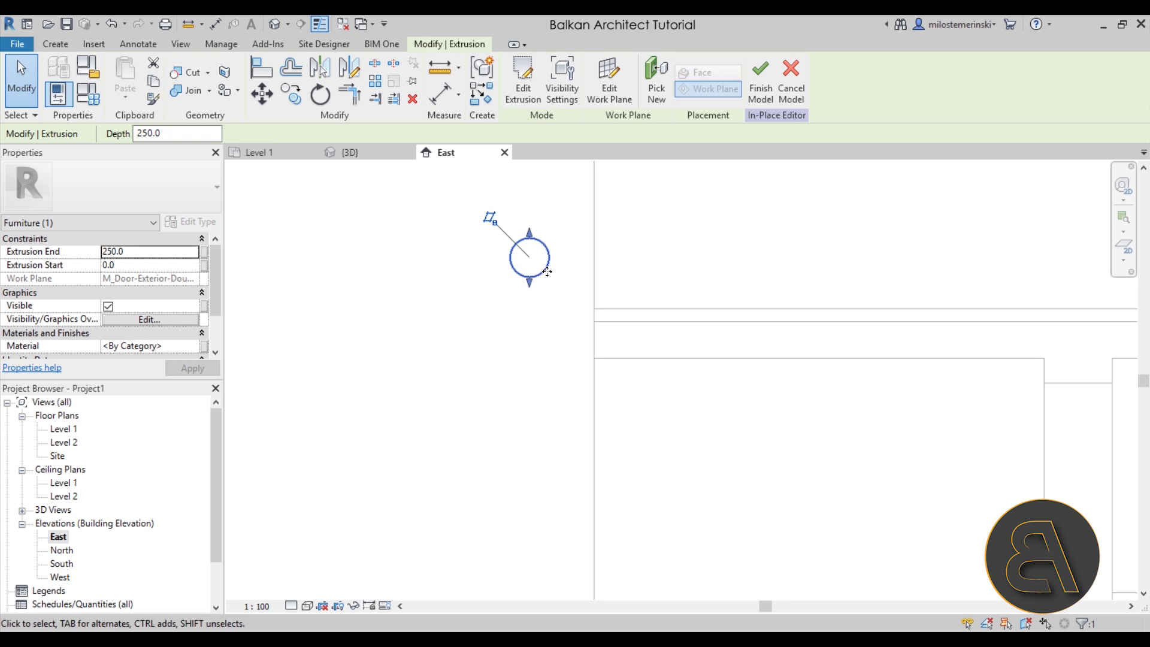
scroll(551, 311, down, 2)
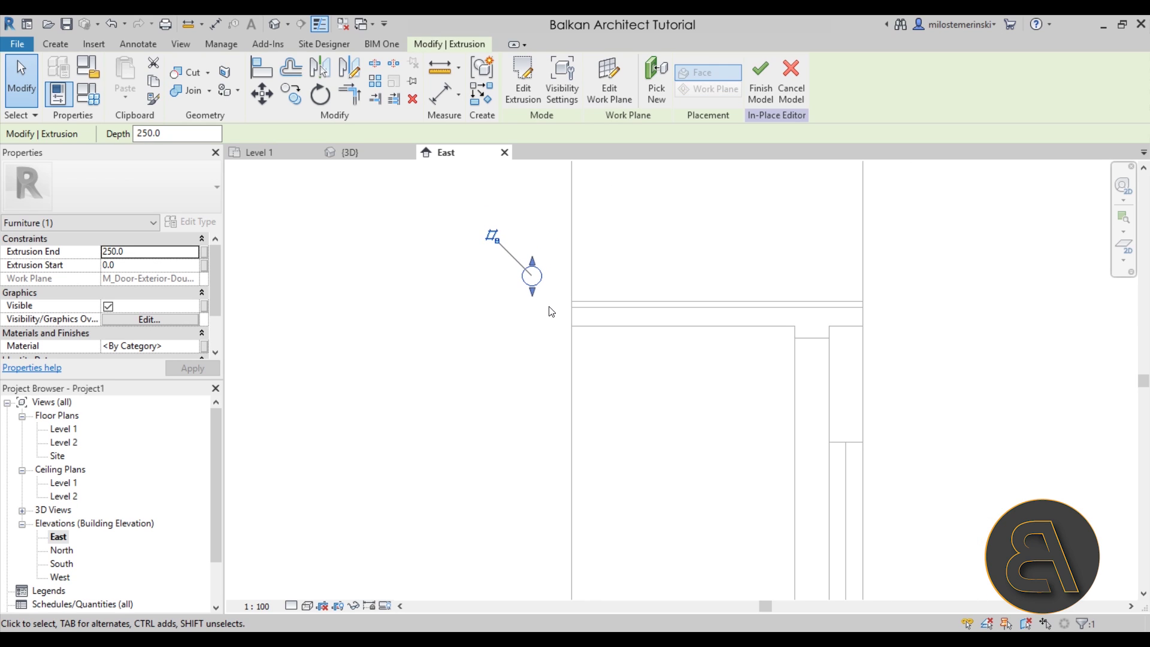
click(552, 320)
Stretch both ends of the curtain rod in the 3D view so it extends past each side of the door opening
click(540, 286)
click(356, 152)
scroll(539, 252, down, 2)
shift+middle_drag(544, 317, 718, 371)
scroll(534, 282, up, 2)
drag(575, 265, 839, 282)
drag(521, 263, 499, 262)
shift+middle_drag(626, 381, 441, 390)
click(470, 384)
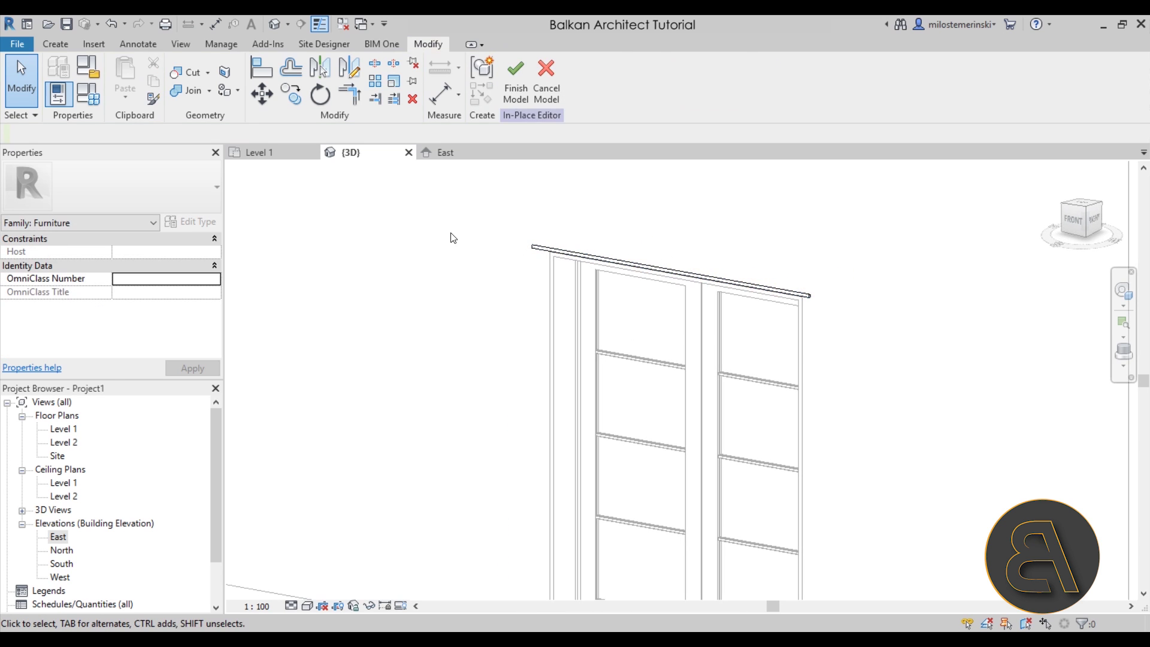
Start a new extrusion in the South elevation, picking the face of the Generic - 300mm wall as its work plane
shift+middle_drag(530, 332, 671, 339)
scroll(557, 306, down, 3)
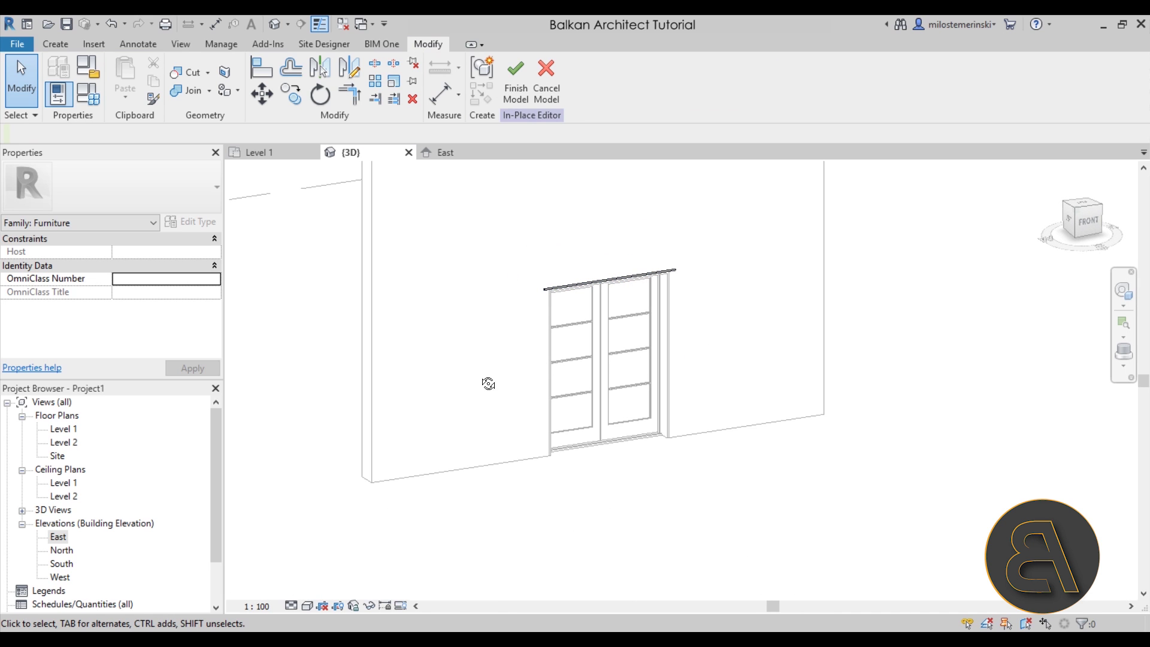
shift+middle_drag(479, 374, 503, 383)
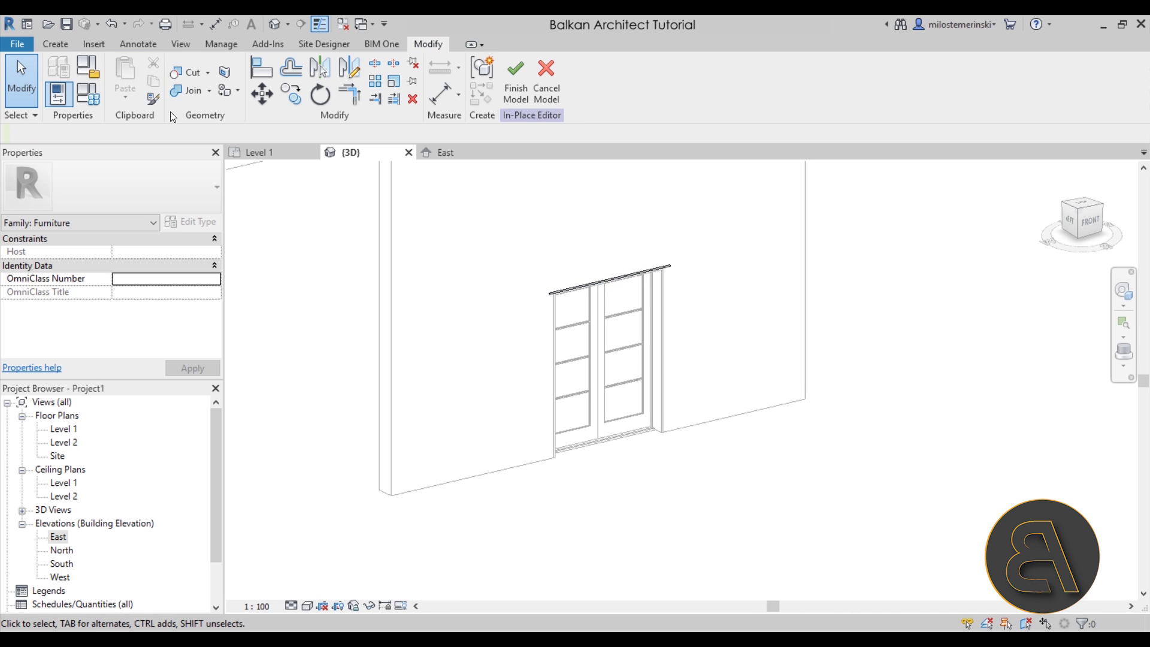
double_click(66, 562)
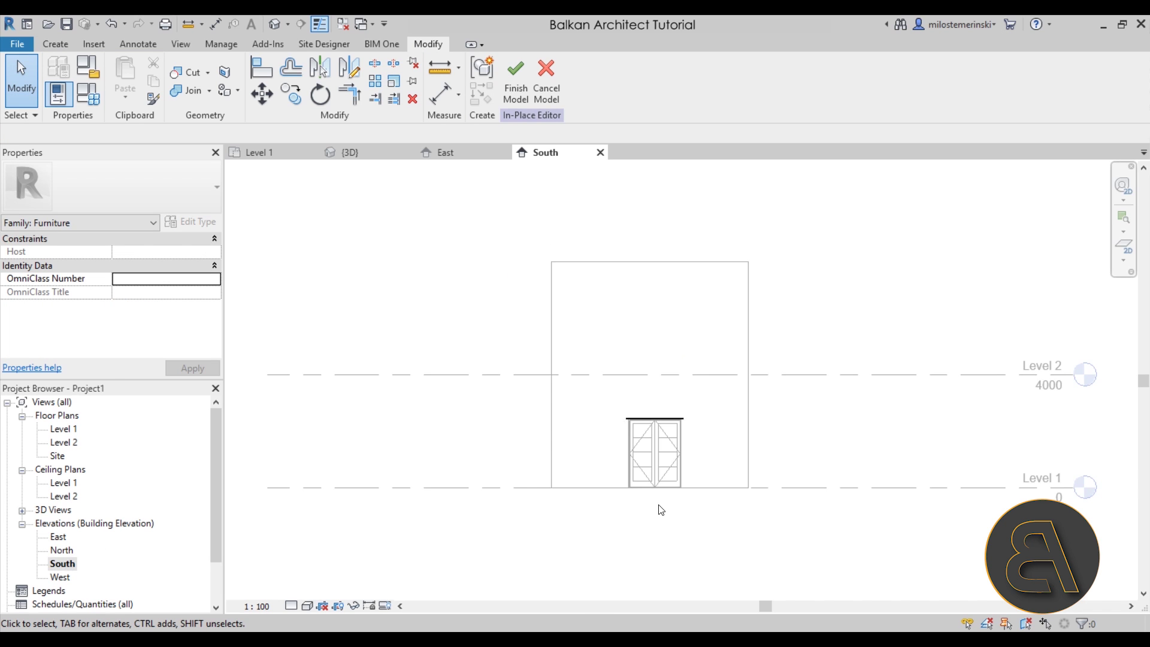
scroll(657, 504, up, 2)
click(63, 45)
click(127, 81)
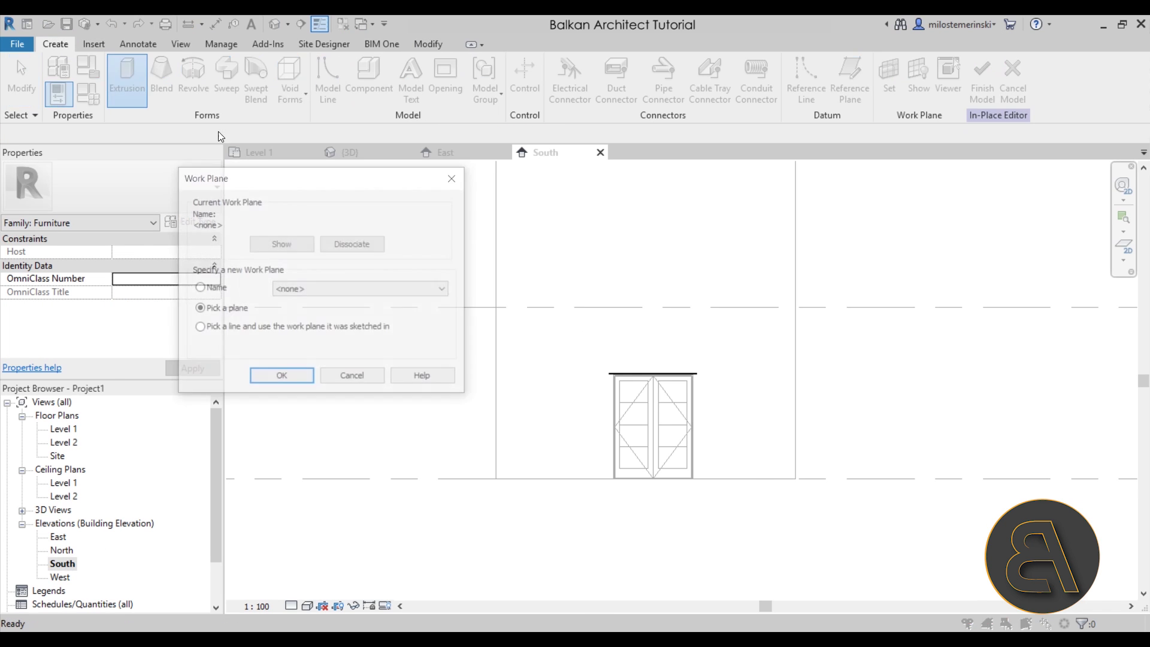
click(276, 376)
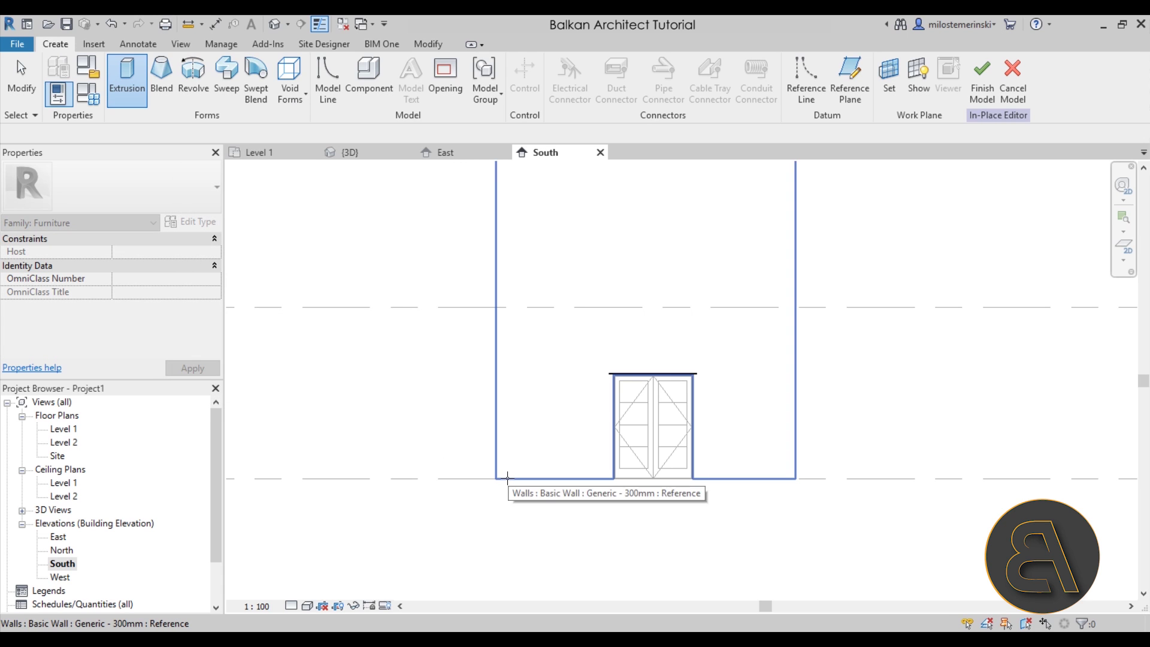
scroll(507, 478, down, 2)
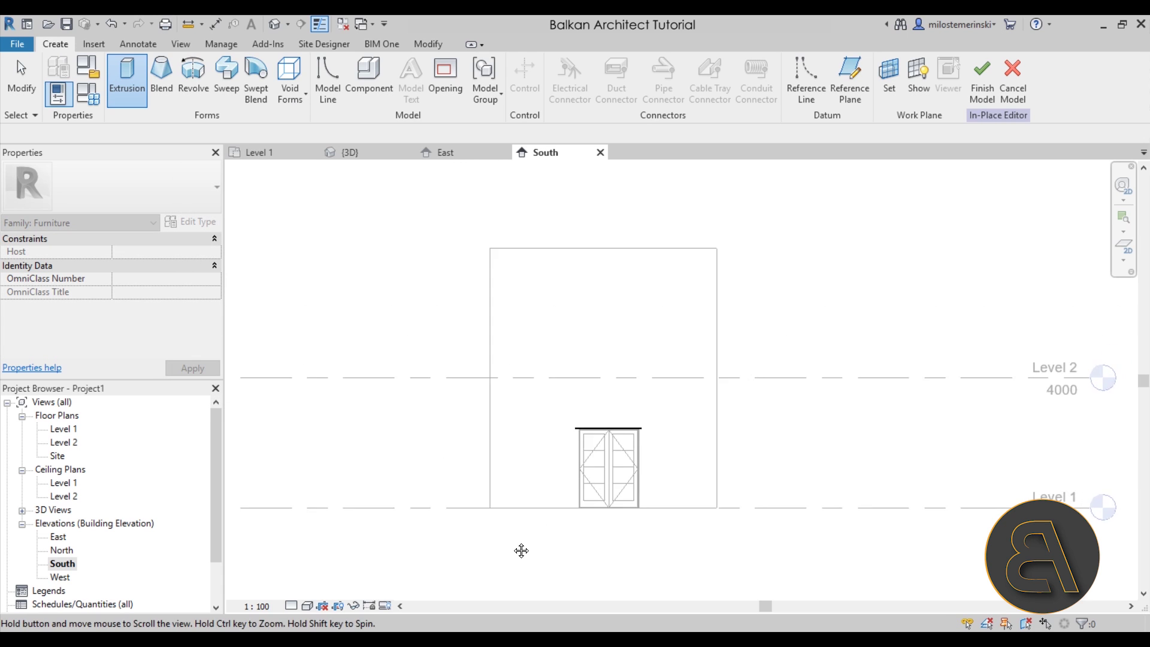
click(515, 510)
Sketch a small rectangle at each end of the curtain rod and finish the bracket extrusion with a 250 mm depth
scroll(544, 482, up, 5)
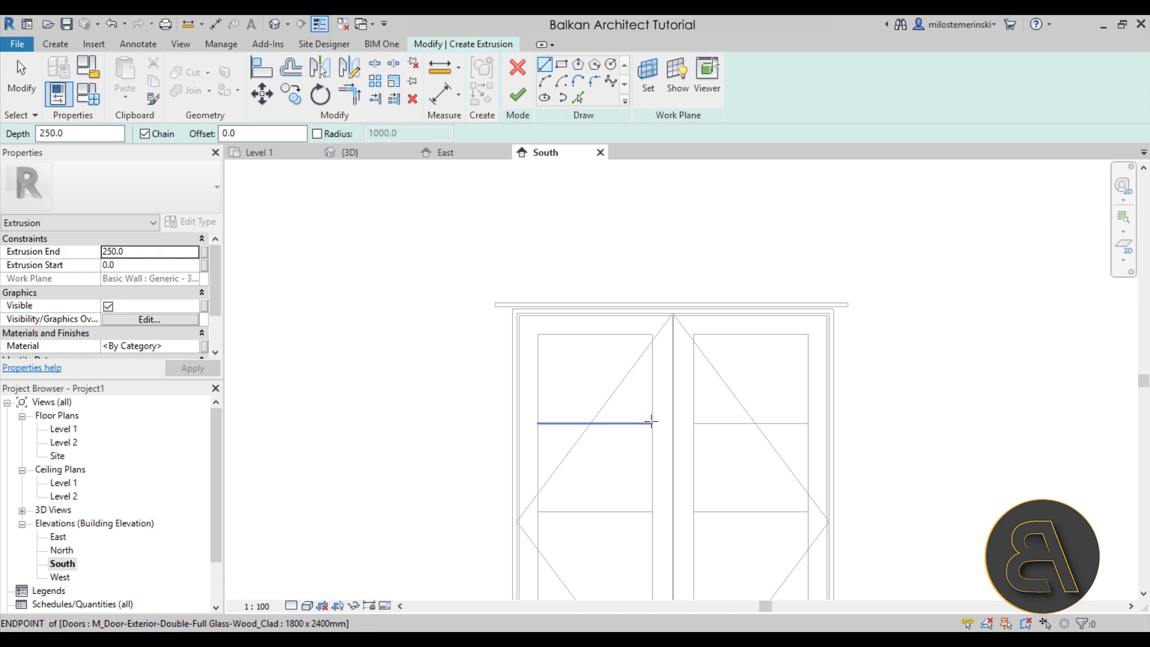
click(561, 64)
scroll(483, 285, up, 4)
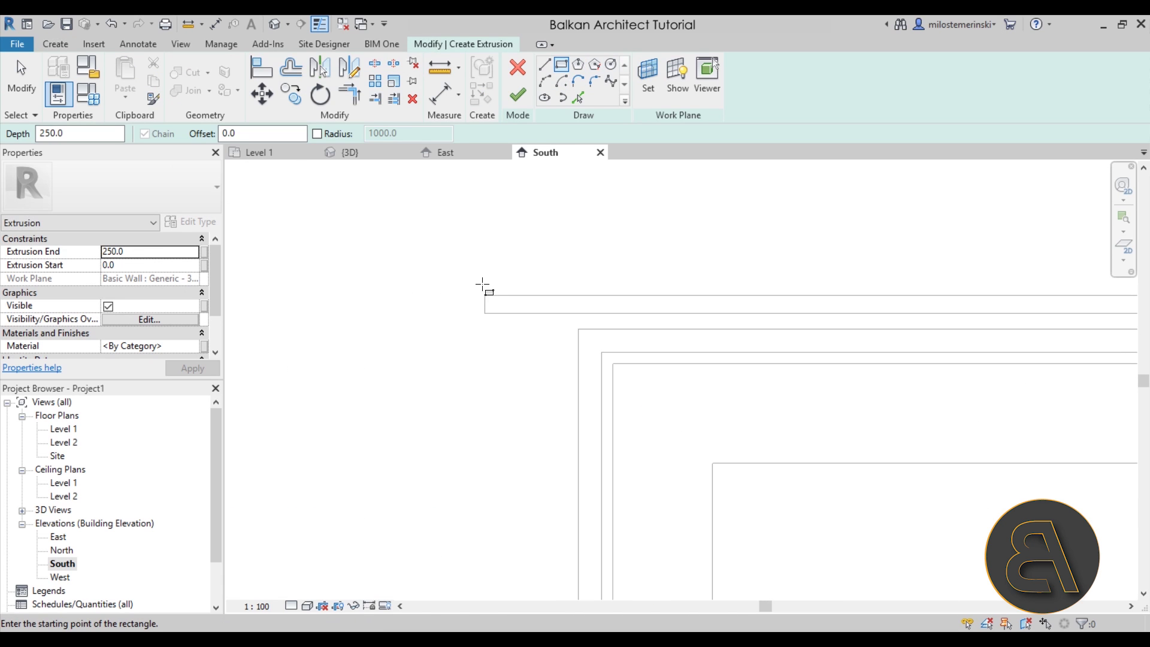
click(483, 297)
middle_drag(567, 375, 260, 330)
scroll(260, 330, down, 2)
scroll(797, 308, up, 5)
click(996, 284)
scroll(1012, 315, down, 1)
click(1013, 312)
scroll(1017, 333, down, 2)
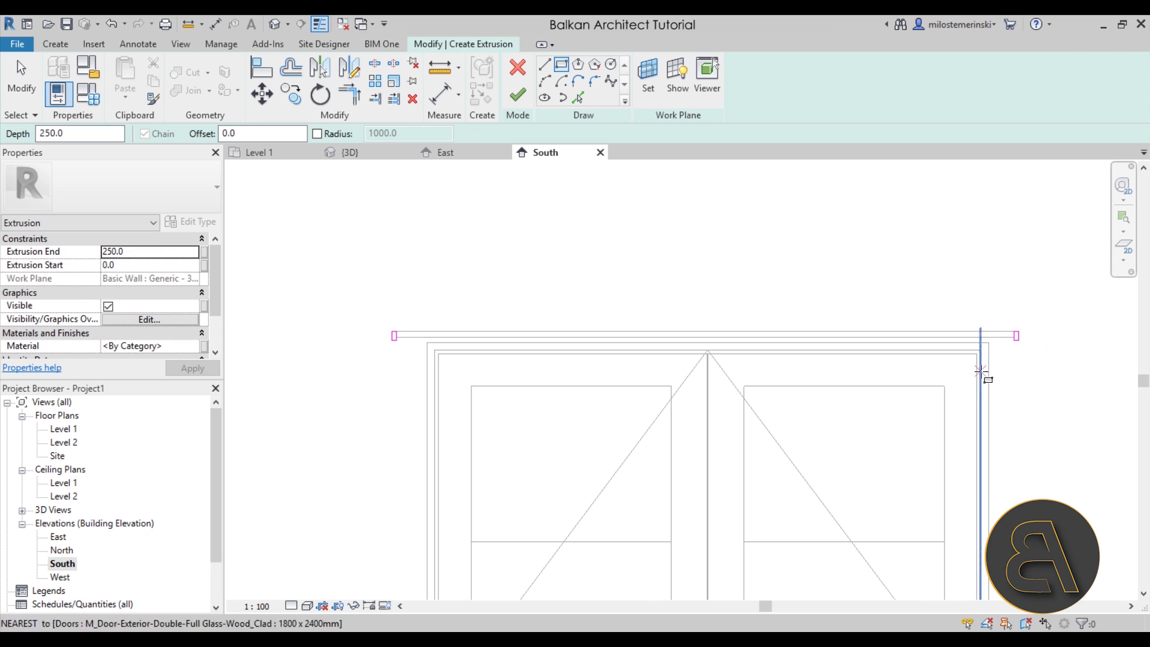
key(Escape)
click(517, 94)
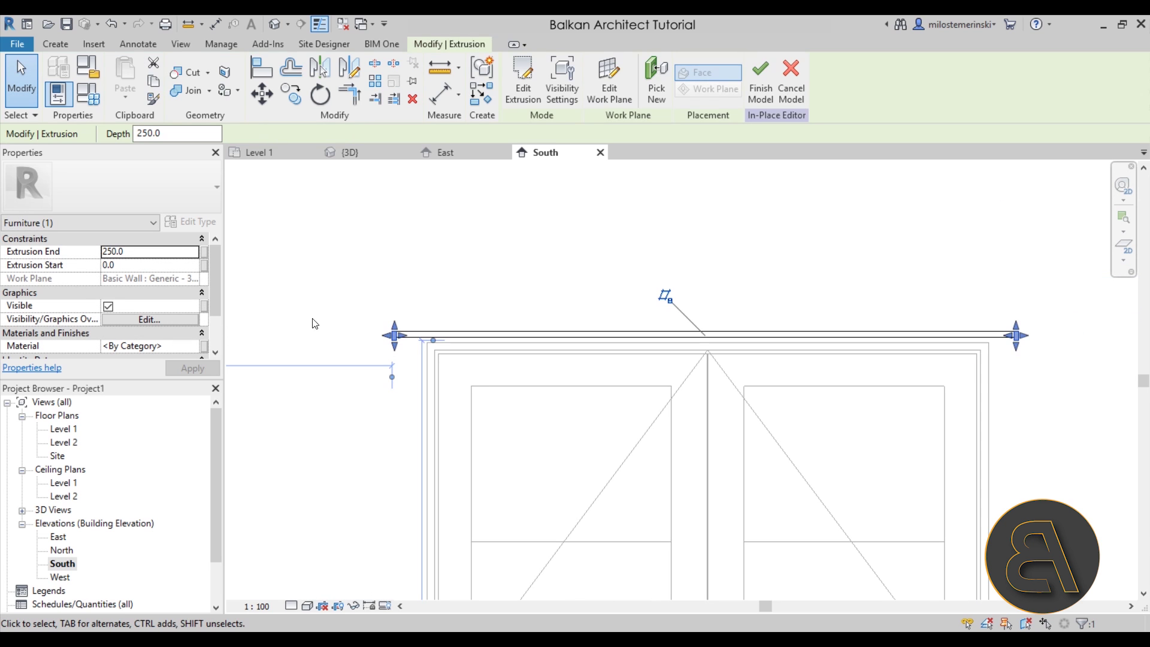
Adjust the bracket extrusion's depth to 57 mm in the 3D view so the brackets reach just past the rod
click(274, 24)
shift+middle_drag(407, 335, 599, 359)
shift+middle_drag(748, 388, 642, 319)
drag(543, 217, 637, 227)
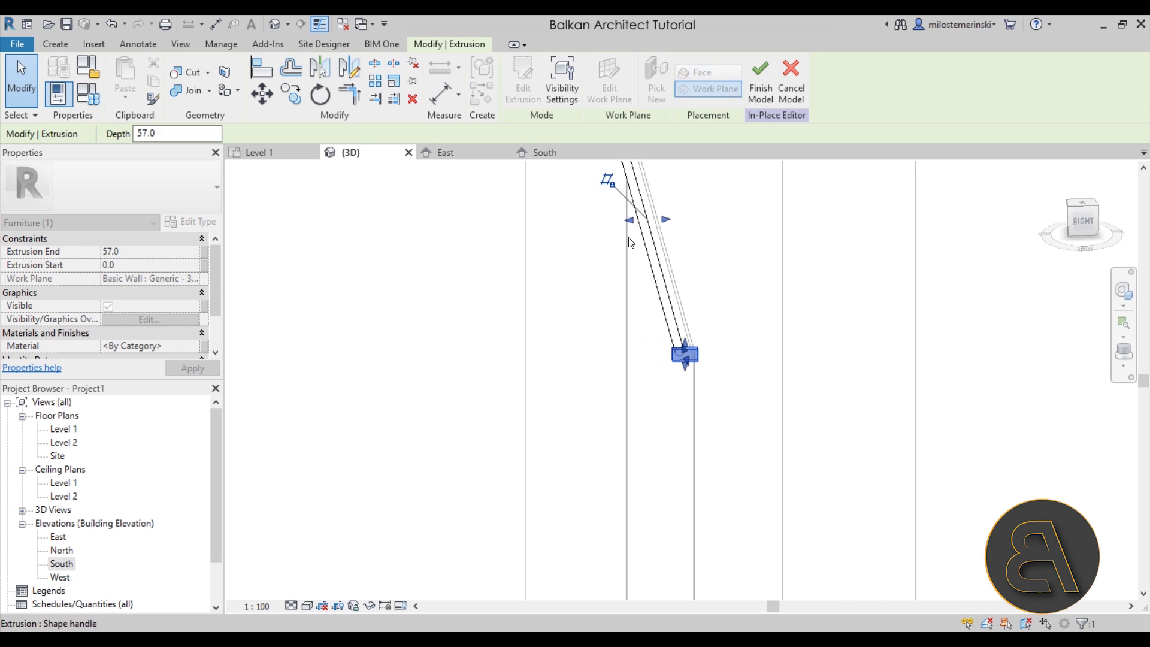
click(549, 314)
Inspect the rod ends in 3D and shift the bracket extrusion slightly upward to line up with the rod
shift+middle_drag(549, 313, 847, 278)
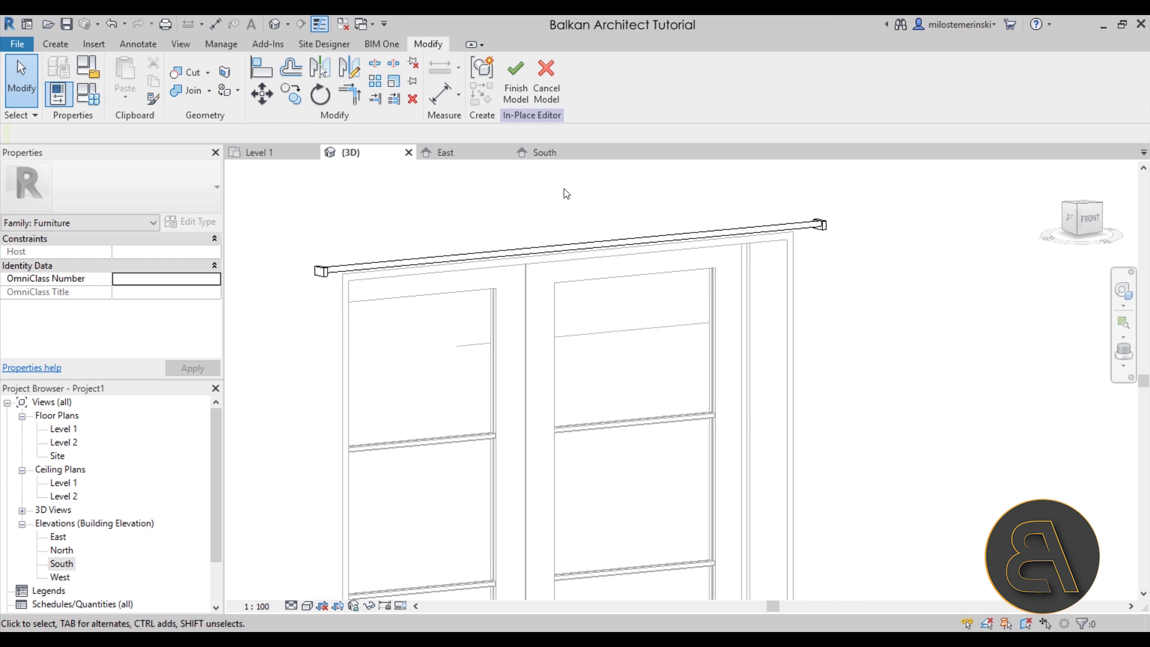
shift+middle_drag(563, 191, 603, 226)
scroll(422, 268, up, 3)
scroll(274, 395, up, 3)
scroll(360, 332, down, 2)
shift+middle_drag(360, 331, 379, 376)
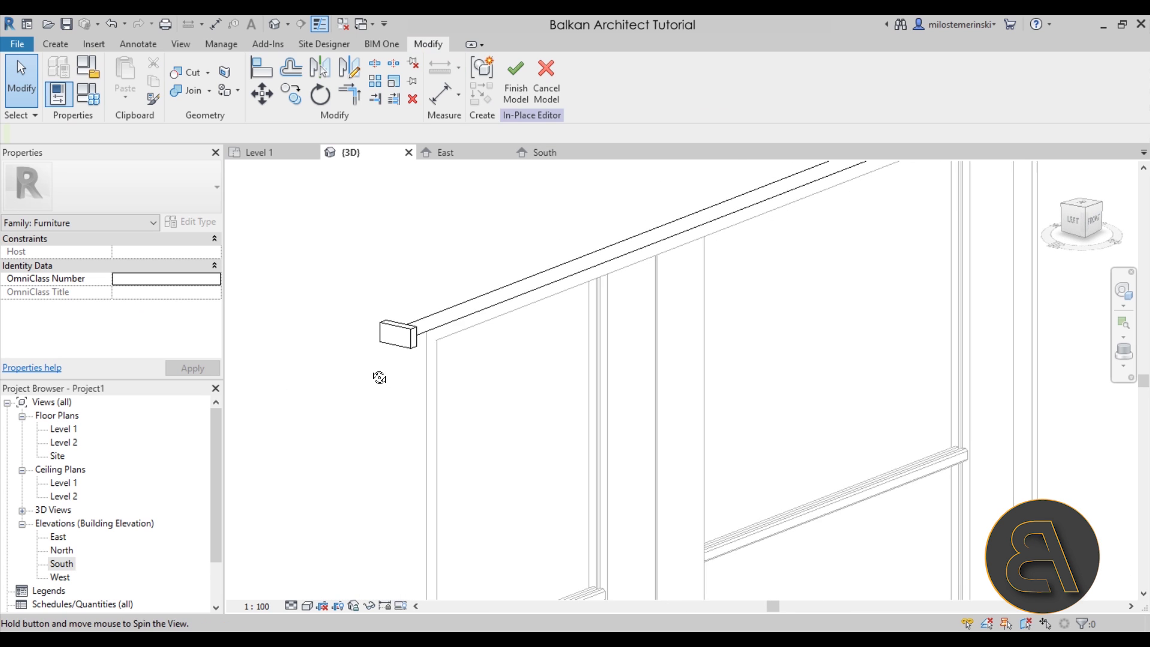
scroll(384, 339, up, 2)
click(385, 339)
shift+middle_drag(503, 397, 669, 530)
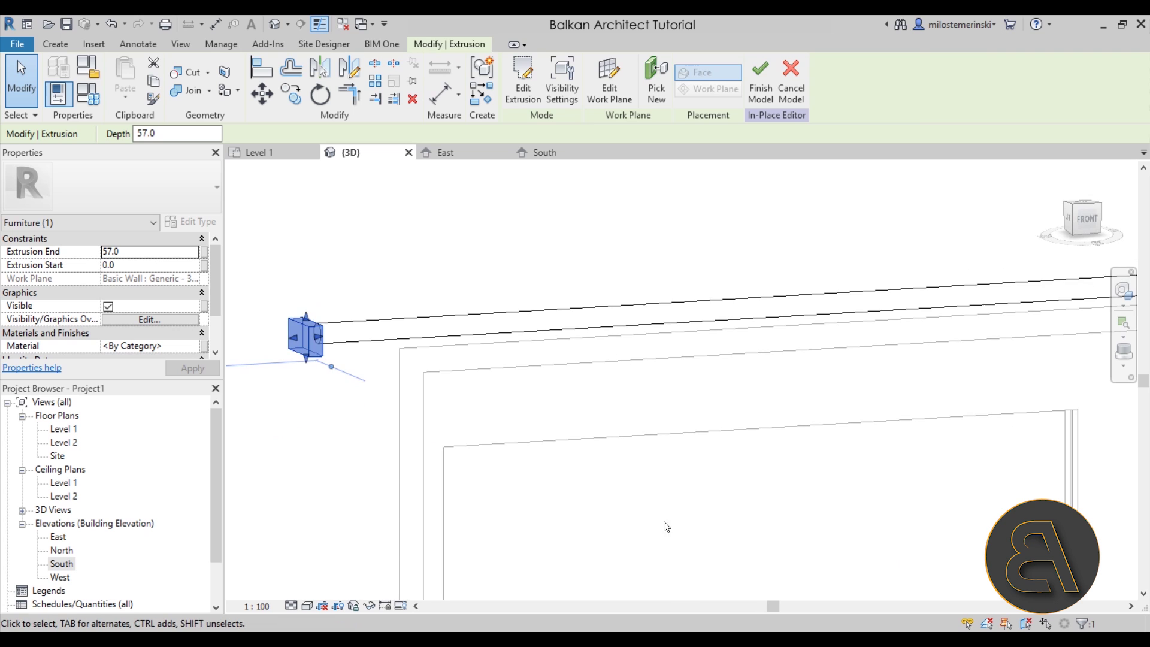
shift+middle_drag(477, 449, 470, 449)
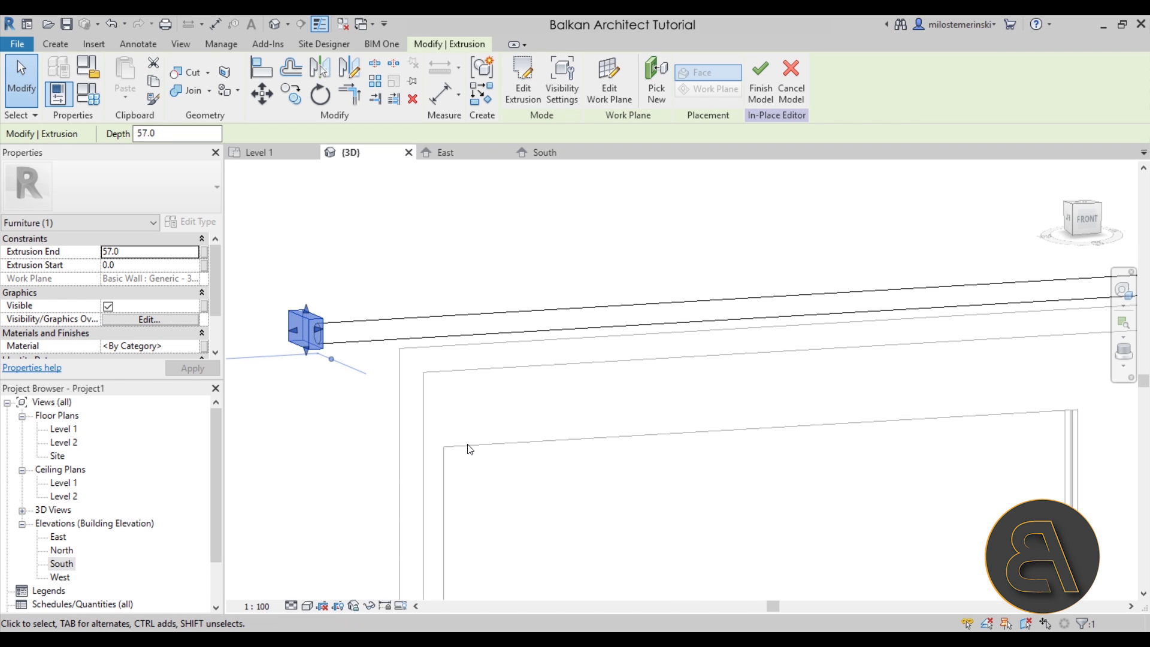
key(Escape)
Finish the CURTAIN HOLDER in-place model and view it above the door in 3D
shift+middle_drag(421, 357, 590, 220)
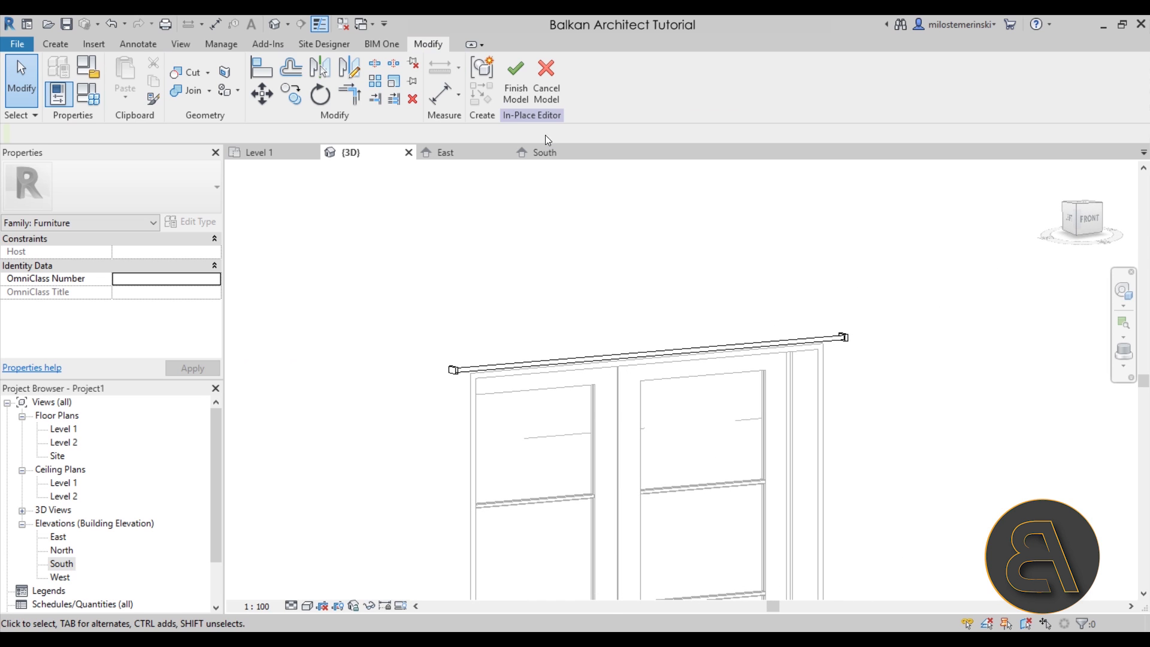
click(513, 94)
shift+middle_drag(620, 325, 519, 396)
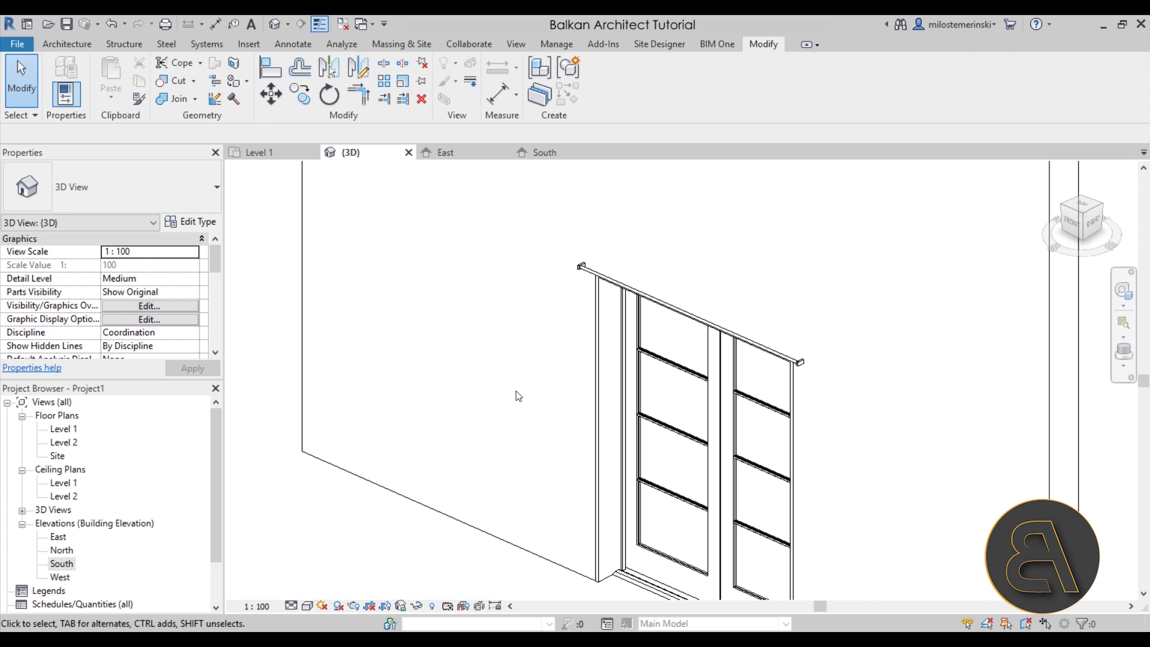
Turn on Show Mass Form and Floors and create an in-place mass named Curtain
click(415, 49)
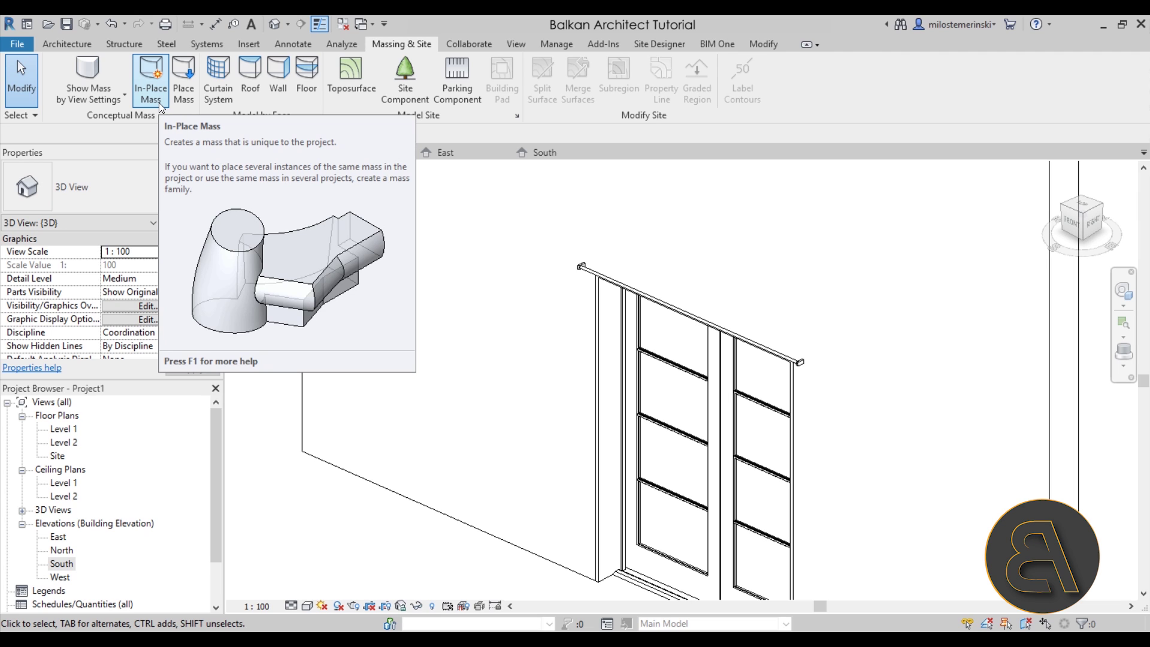
click(103, 74)
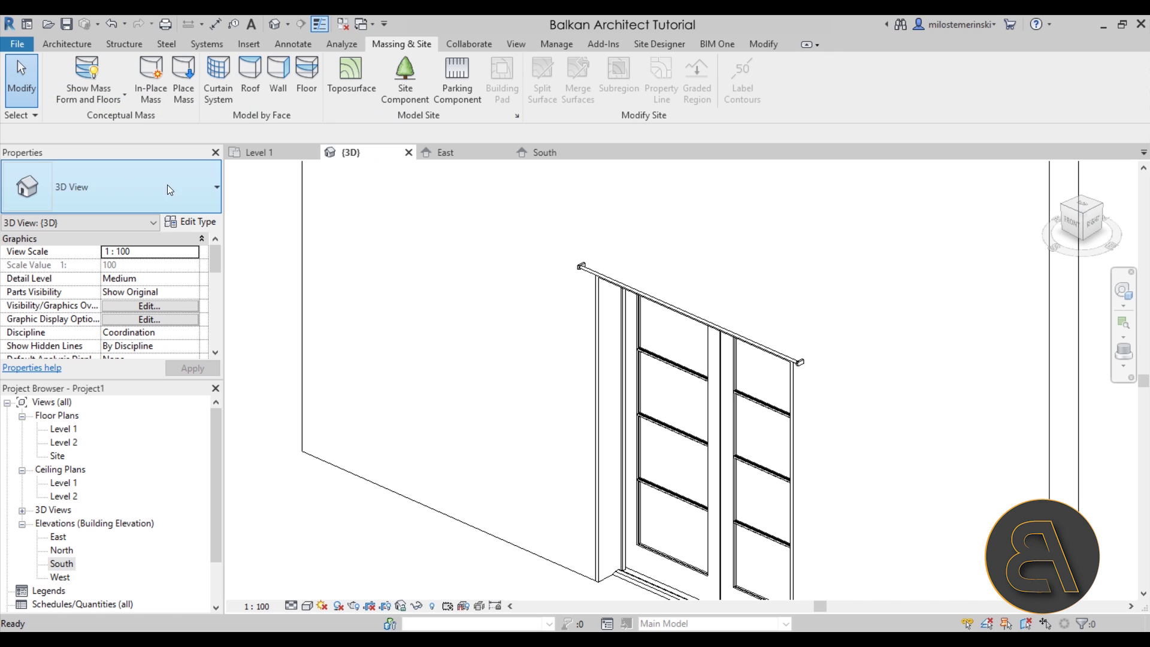
click(150, 90)
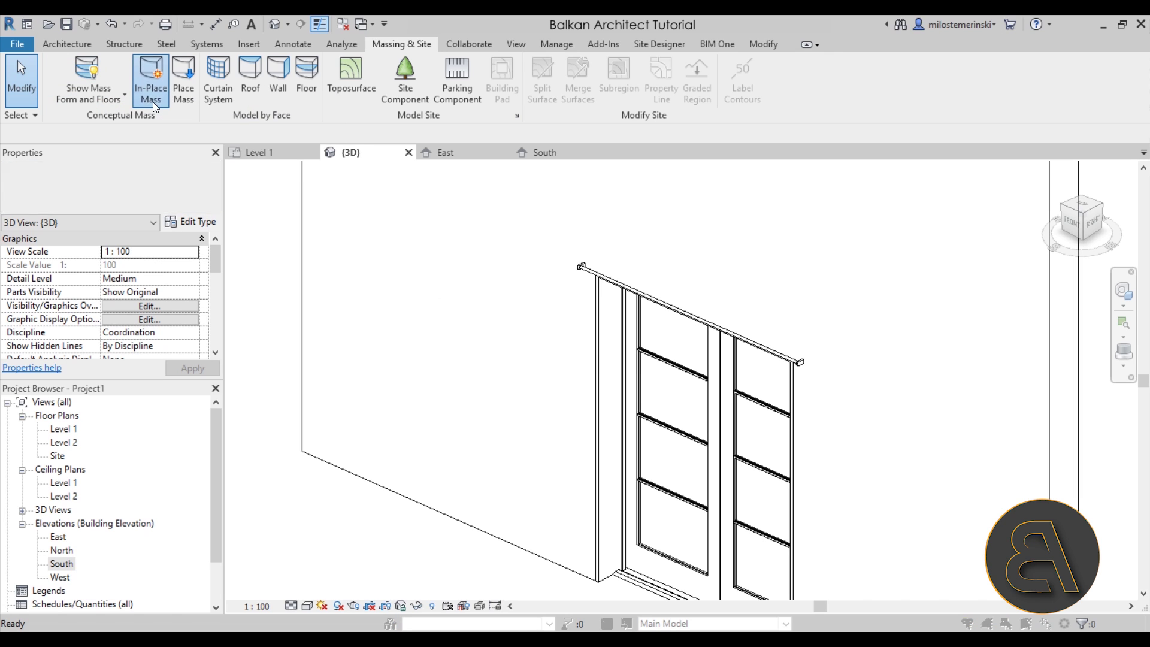
text(cURTA)
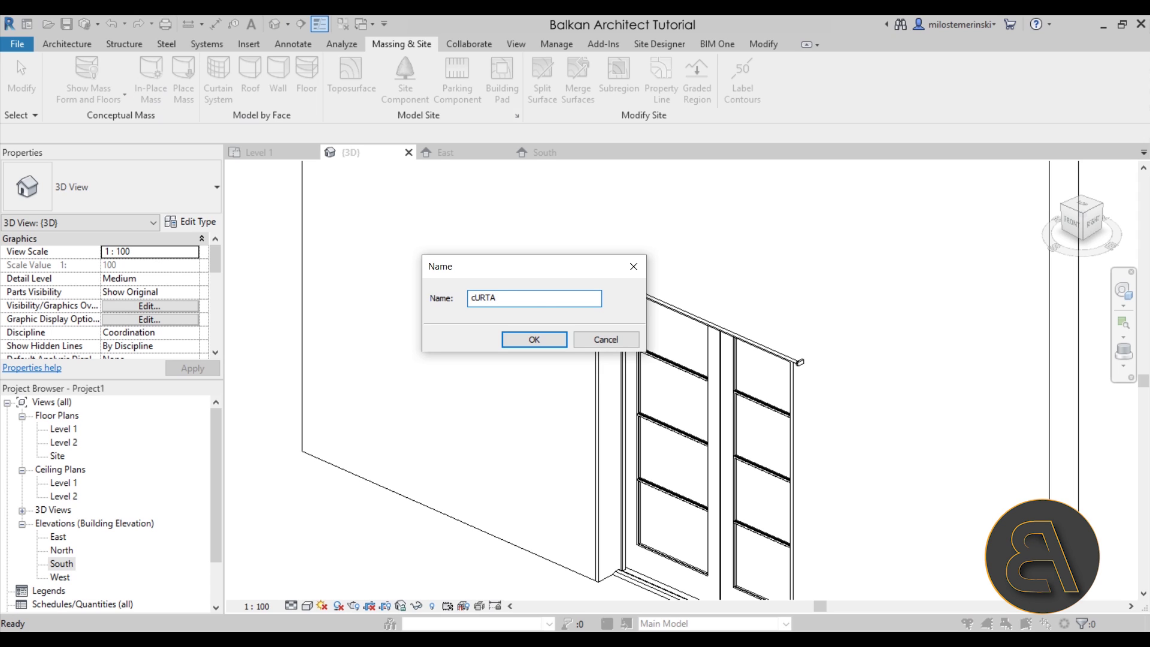
key(BackSpace)
key(BackSpace)
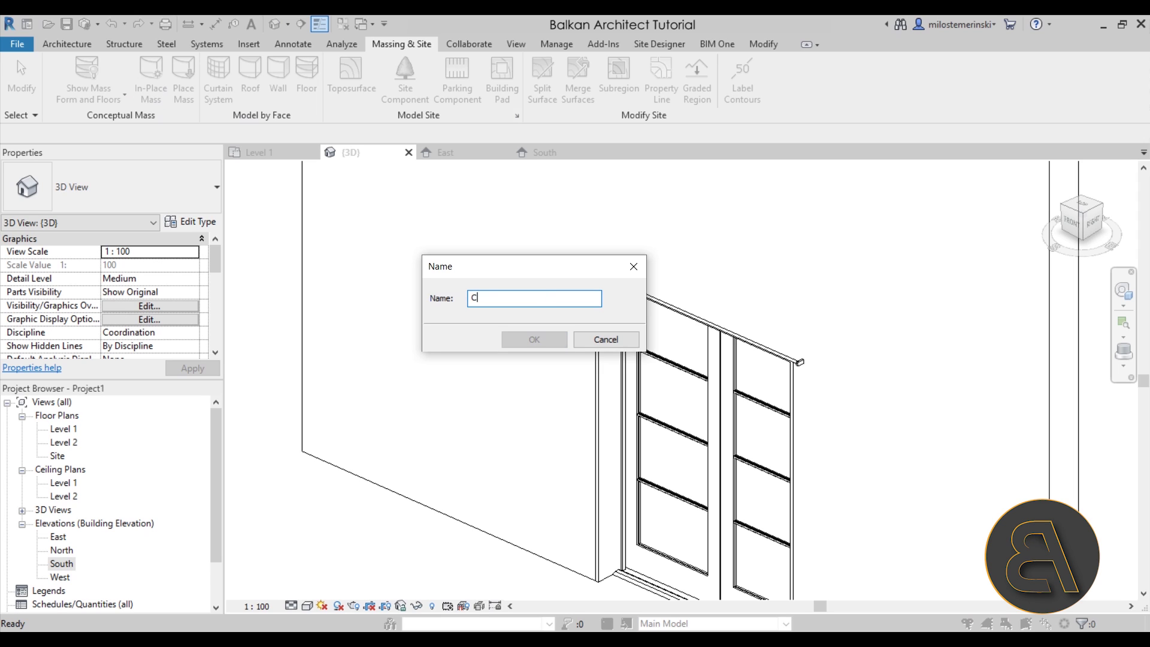
text(Curtain)
key(Return)
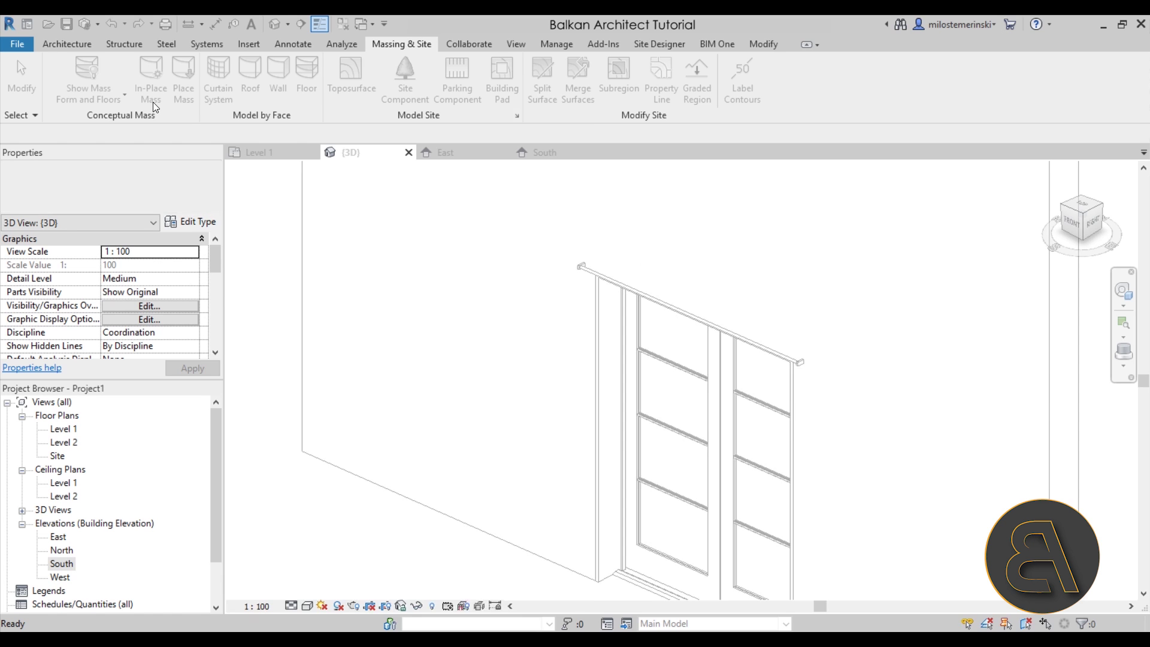
Open the South elevation and draw a horizontal reference plane just above the curtain rod, extending past both ends
shift+middle_drag(497, 363, 434, 412)
mouse_move(512, 367)
shift+middle_down()
mouse_move(521, 411)
mouse_move(616, 378)
mouse_move(531, 426)
mouse_move(524, 354)
shift+middle_up()
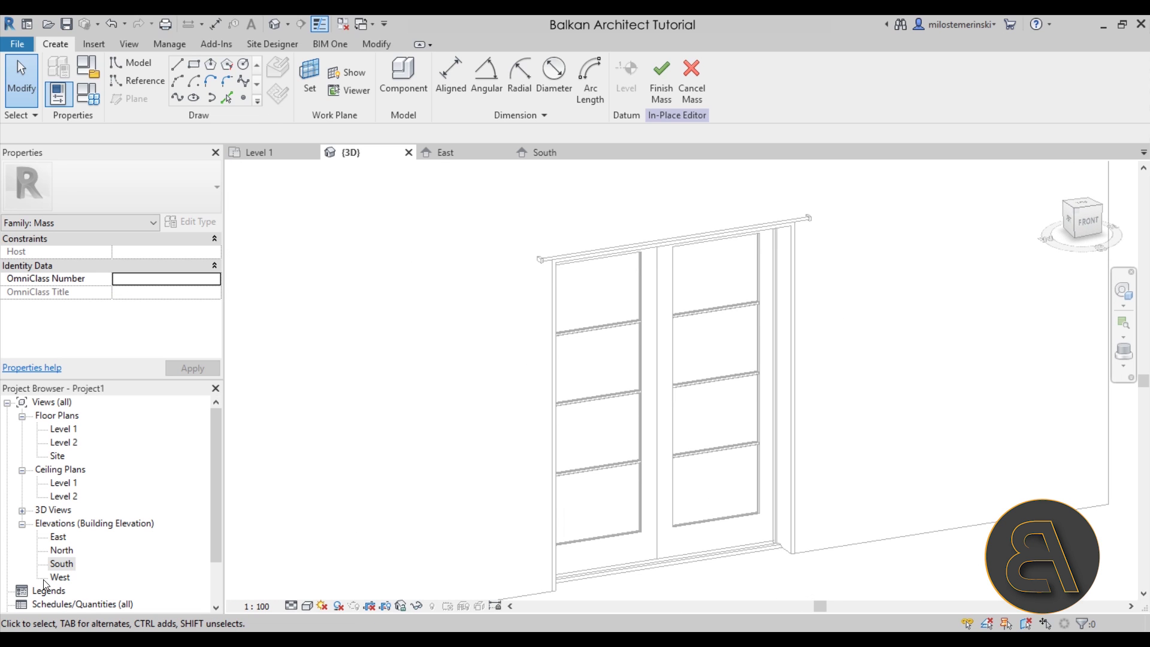
double_click(60, 563)
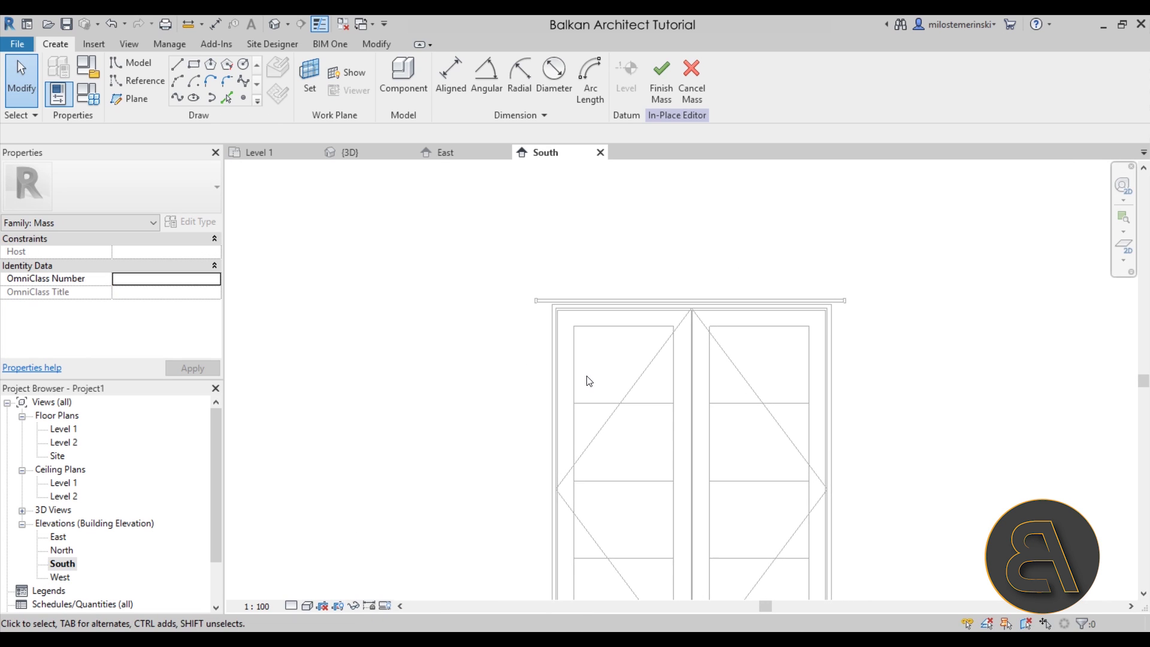
click(135, 103)
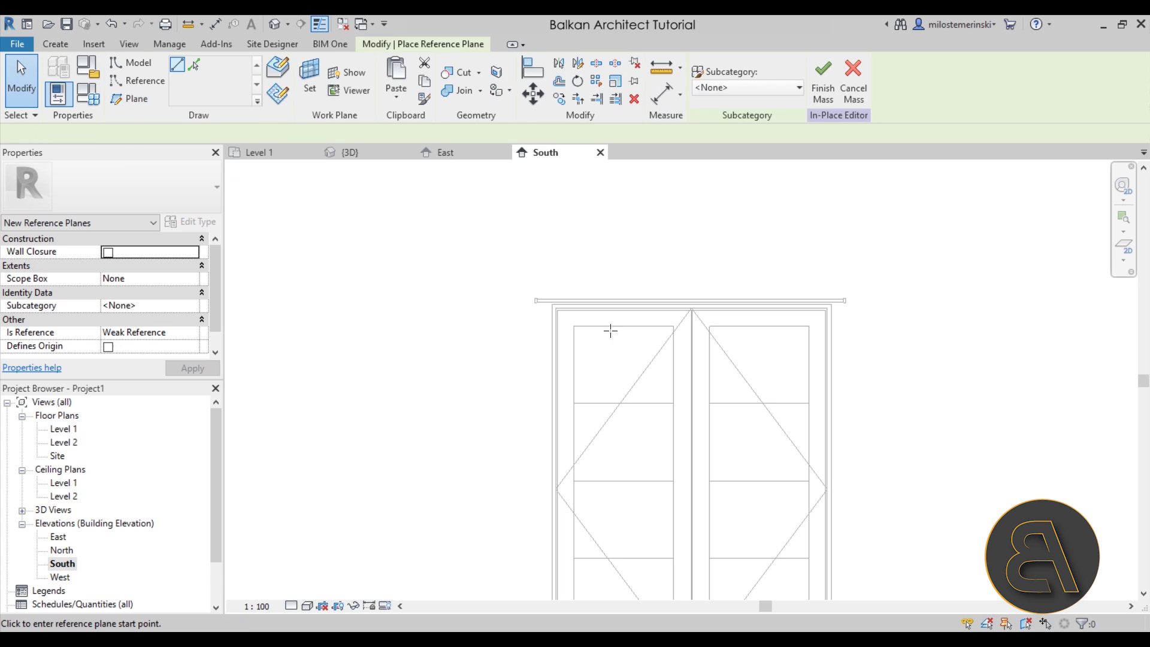
click(480, 295)
click(906, 294)
key(Escape)
key(Escape)
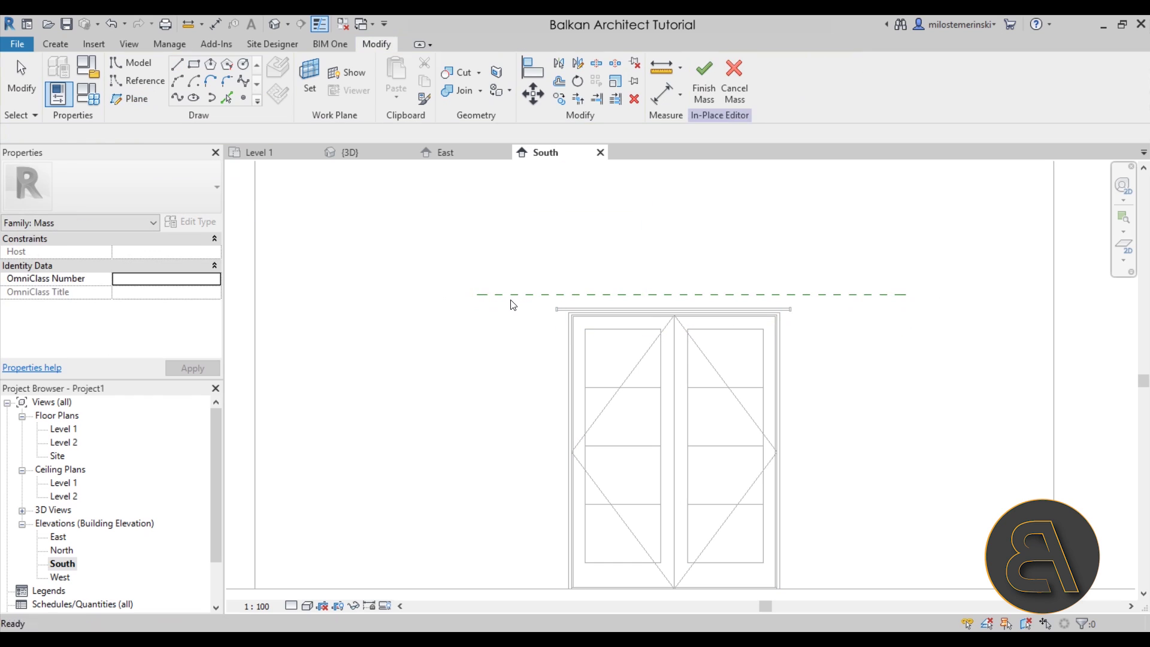
Nudge the horizontal reference plane down until it sits just above the curtain rod
click(513, 297)
scroll(541, 335, up, 3)
key(Down)
key(Down)
key(Down)
key(Down)
key(Down)
key(Down)
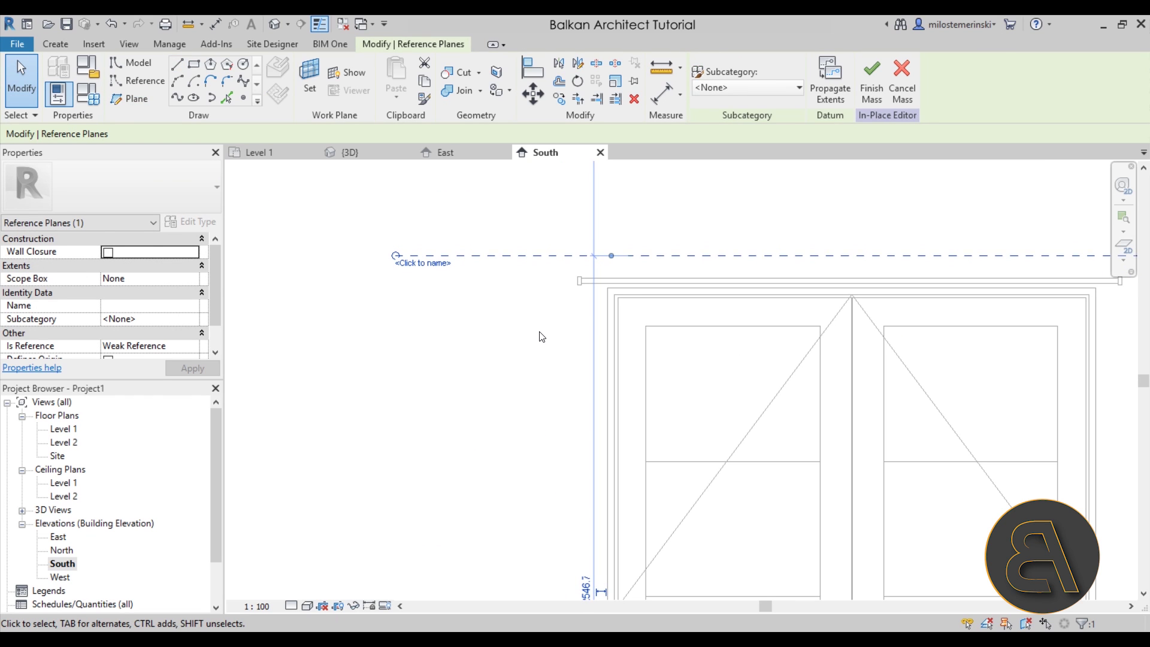
key(Down)
key(Down)
click(530, 332)
Copy the reference plane down the door five times, the first three about 200, 720 and 720 mm apart, the last two near the floor
click(497, 269)
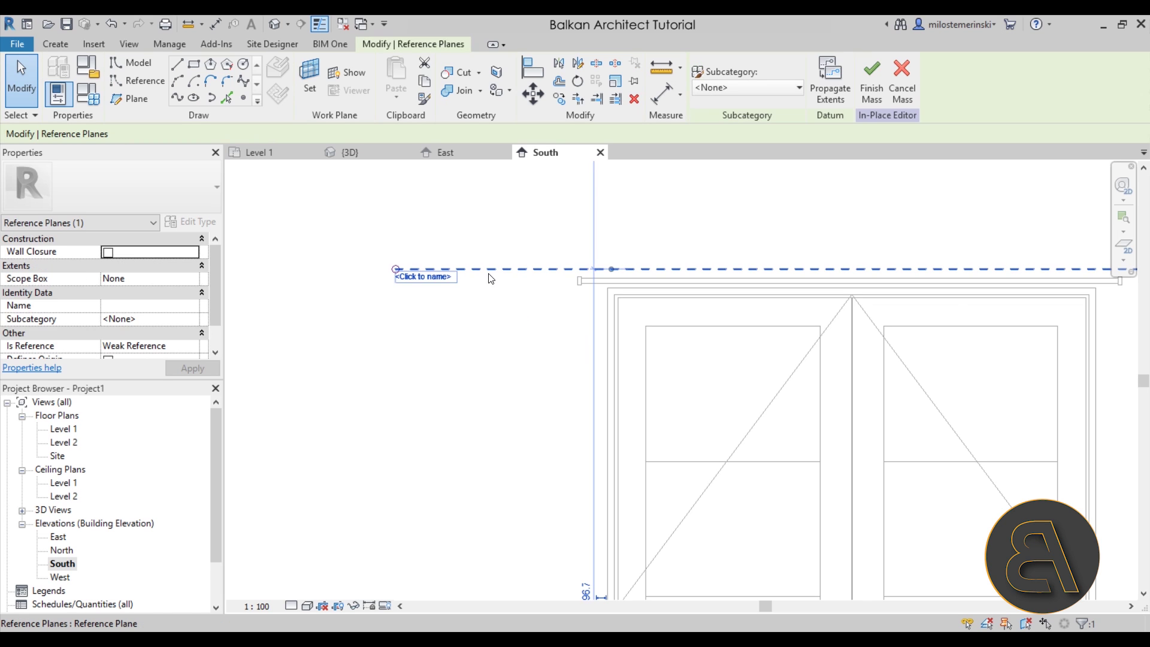
click(559, 99)
click(275, 138)
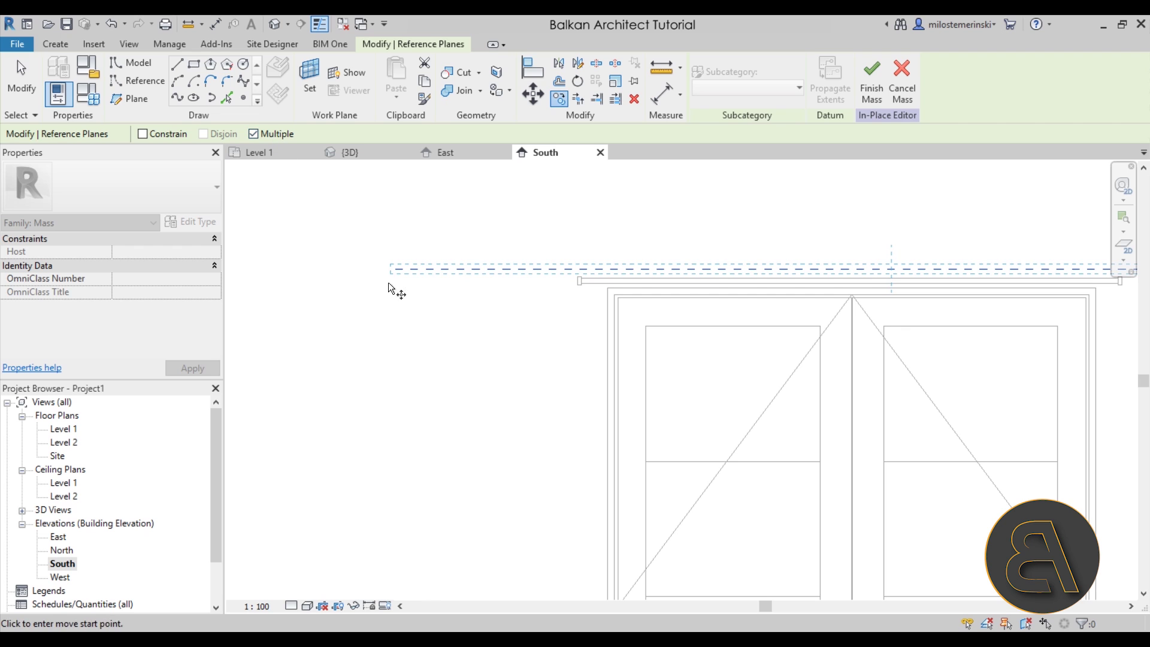
scroll(503, 269, down, 3)
click(394, 263)
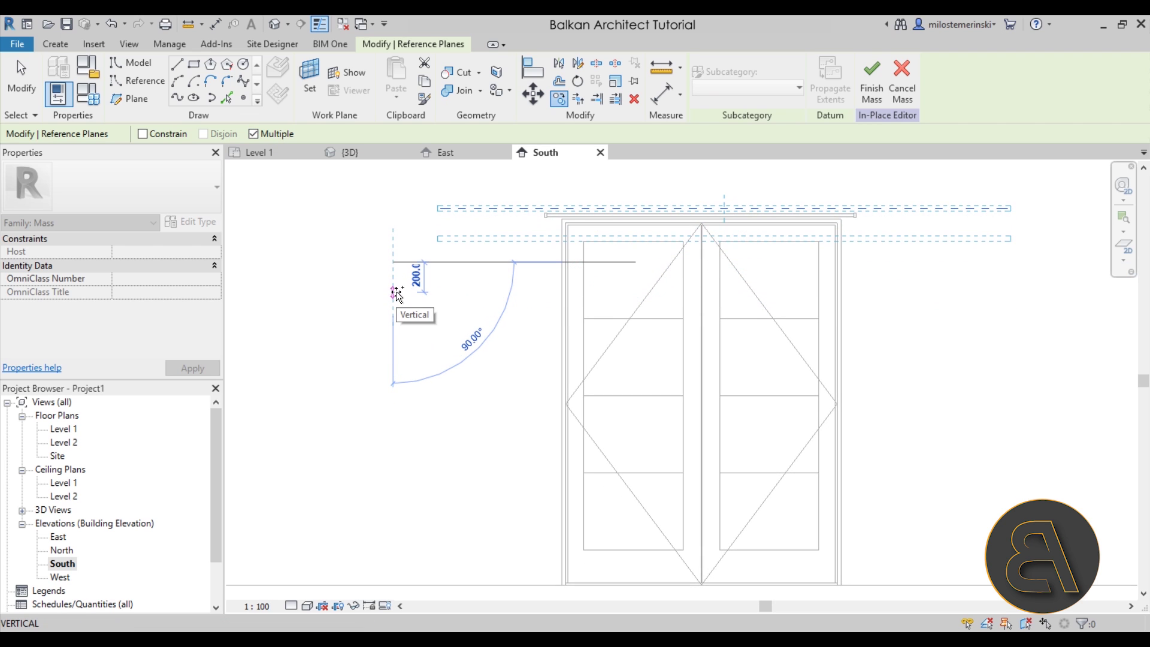
click(393, 400)
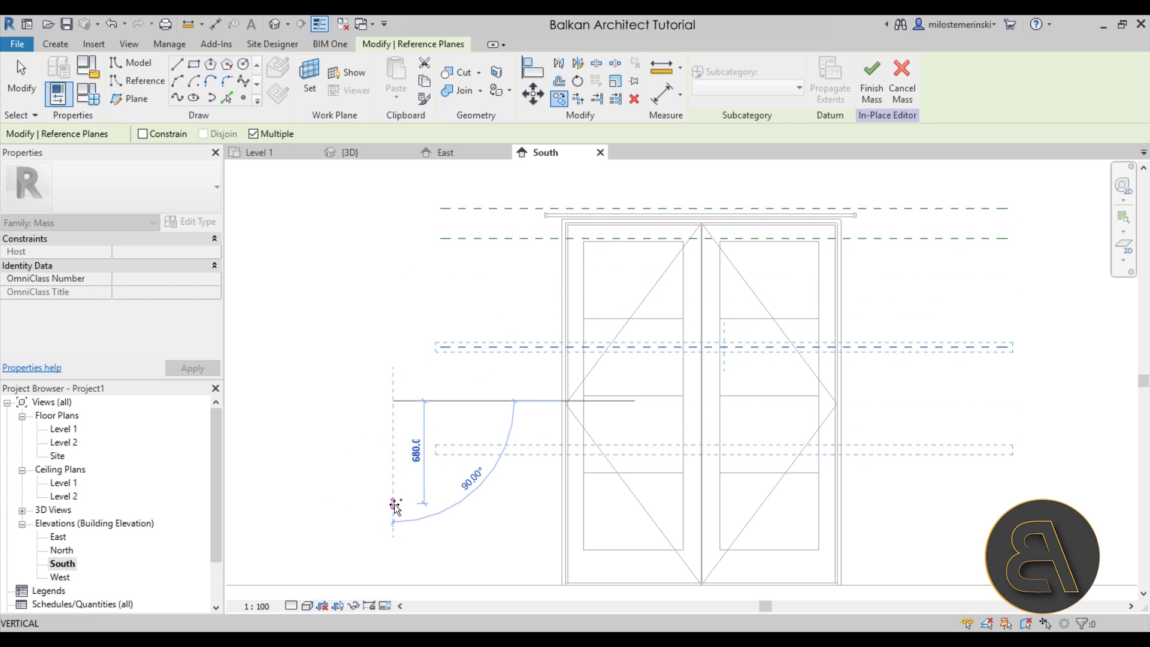
click(393, 510)
middle_drag(392, 560, 429, 469)
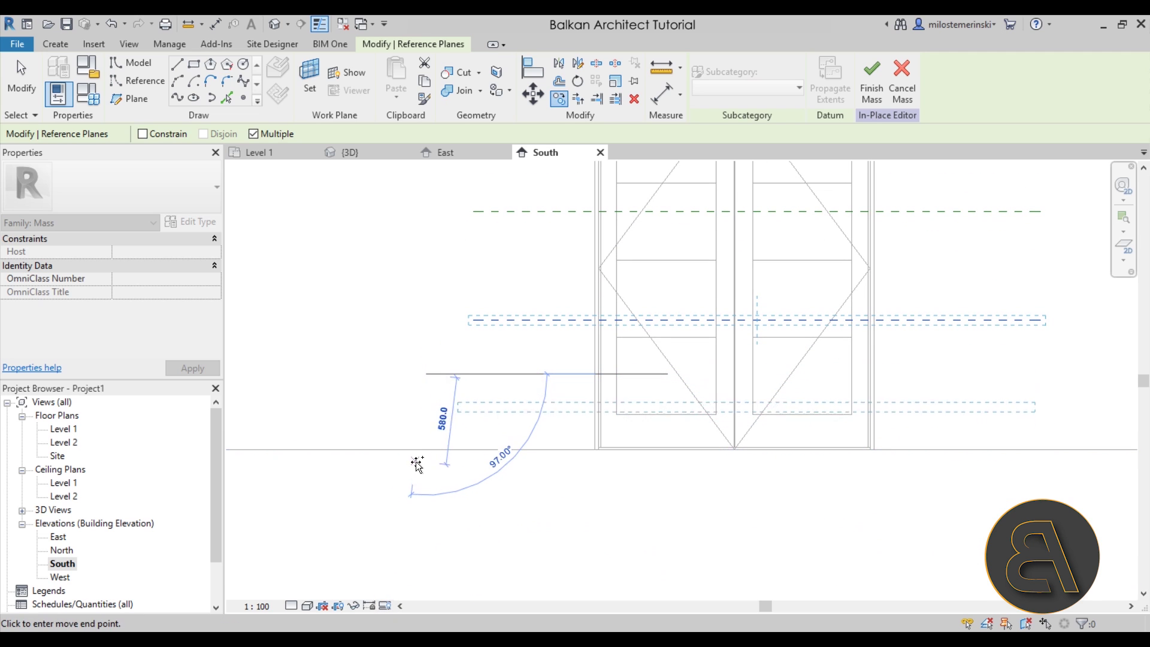
click(428, 474)
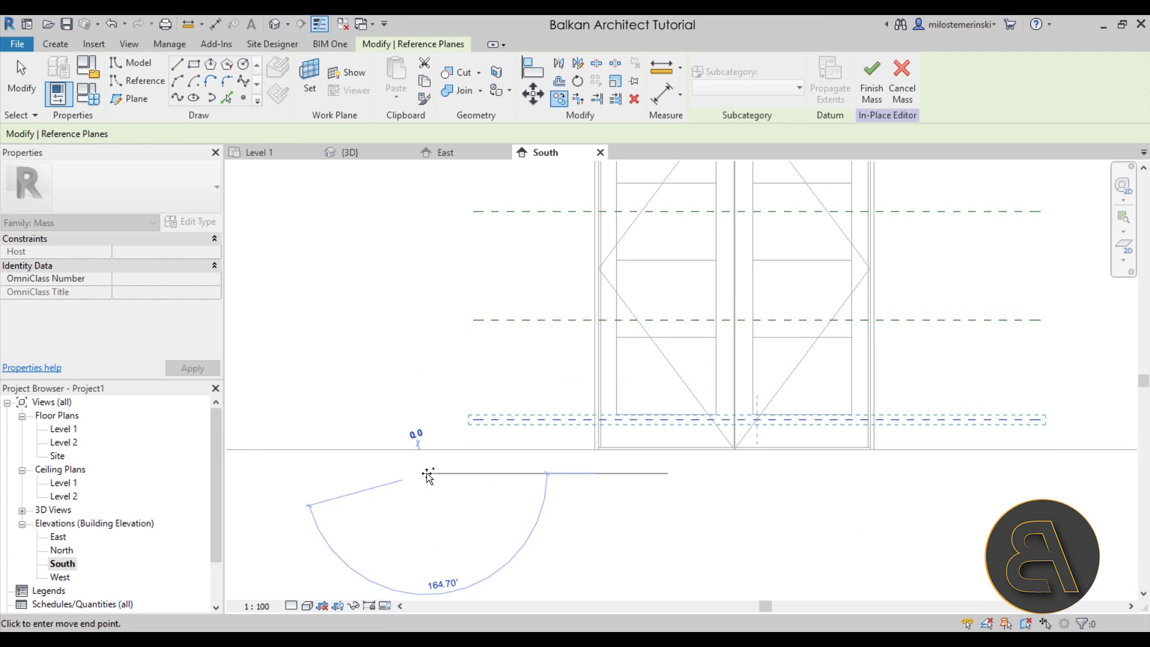
key(Escape)
key(Escape)
Nudge the two lowest reference planes up slightly, and move the lowest one back down to about 165 mm below its neighbour
drag(526, 499, 474, 372)
key(Up)
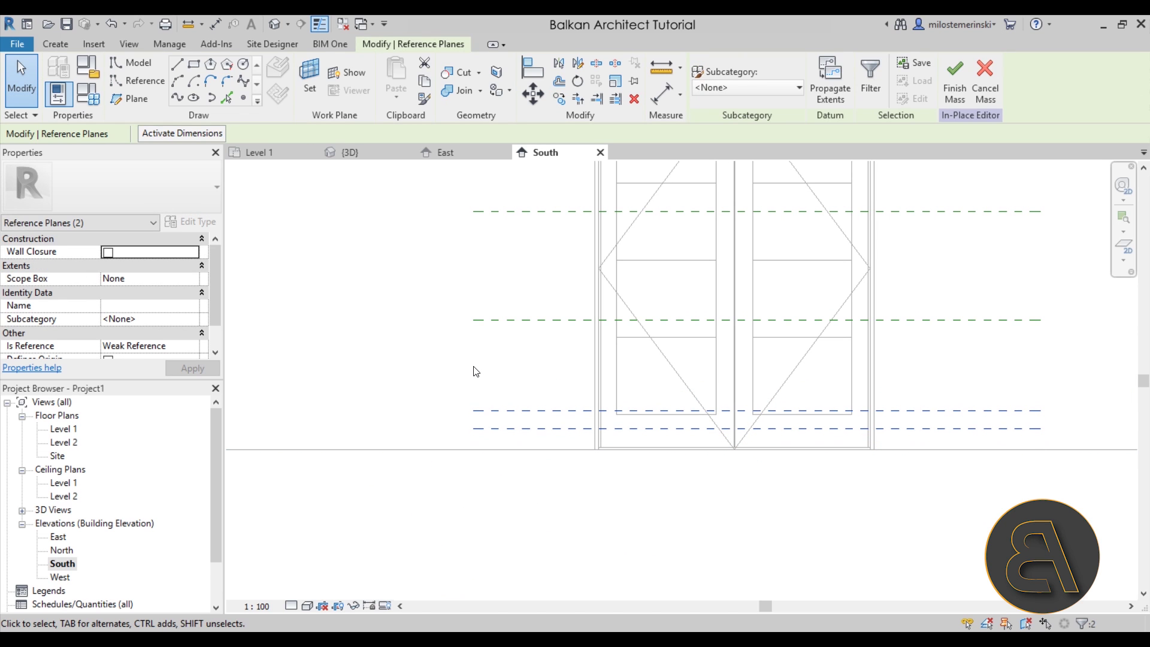
key(Escape)
click(498, 430)
key(Down)
key(Down)
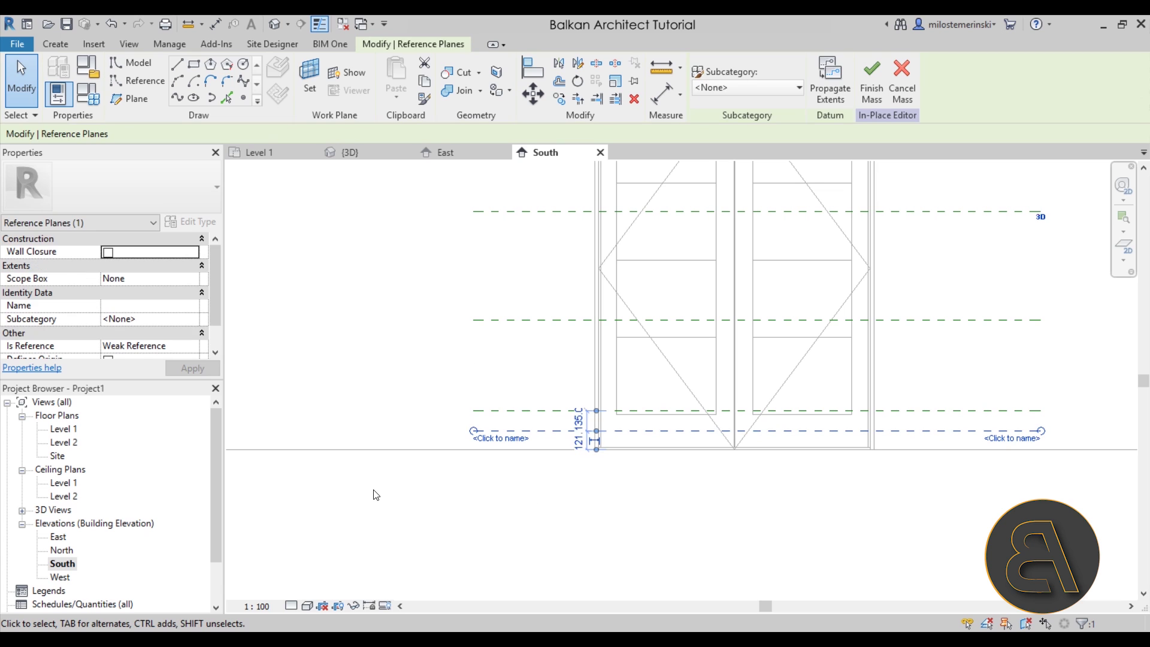
key(Escape)
scroll(618, 355, down, 1)
middle_drag(618, 355, 504, 428)
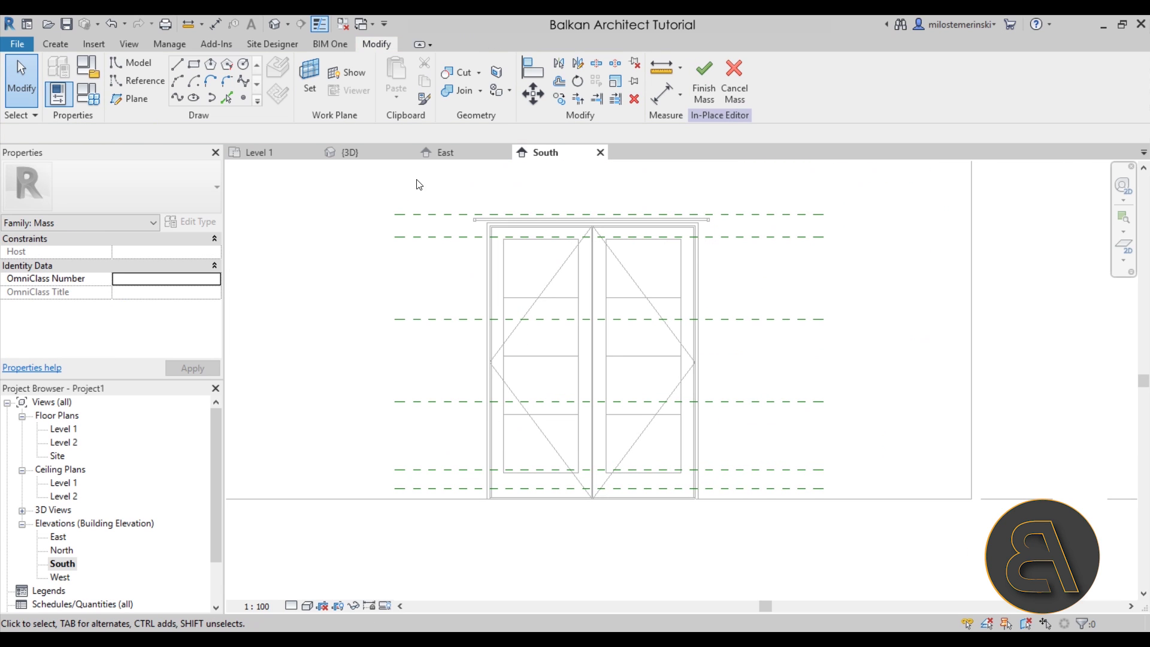
Name the two uppermost reference planes 1 and 2, starting from the highest
click(418, 215)
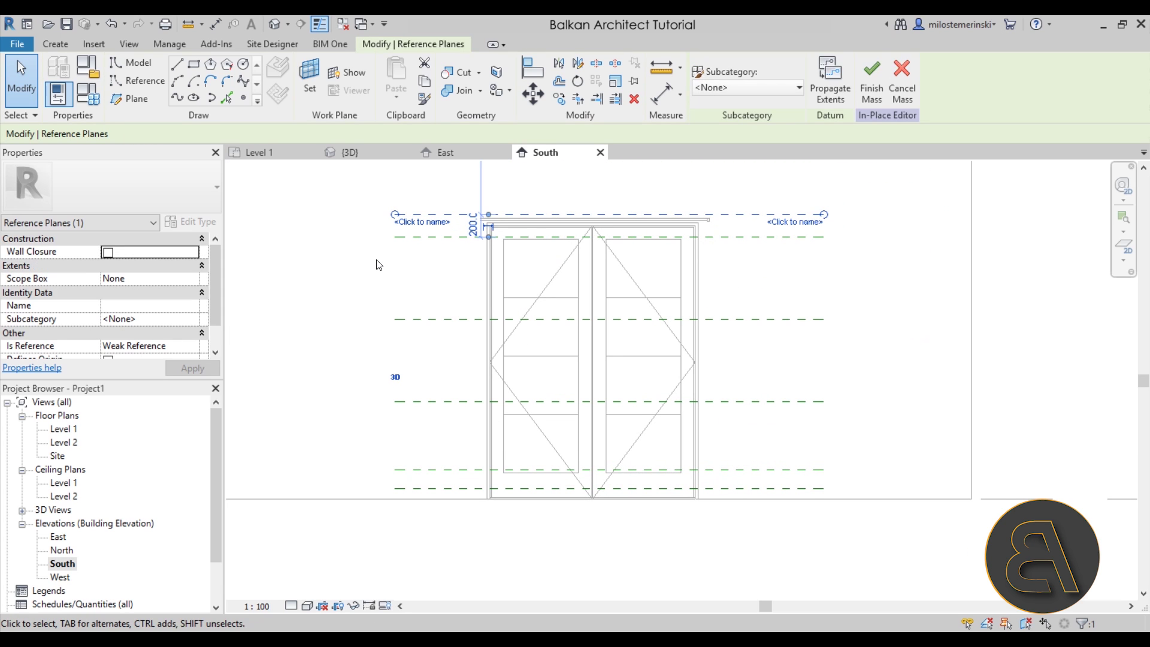
click(430, 223)
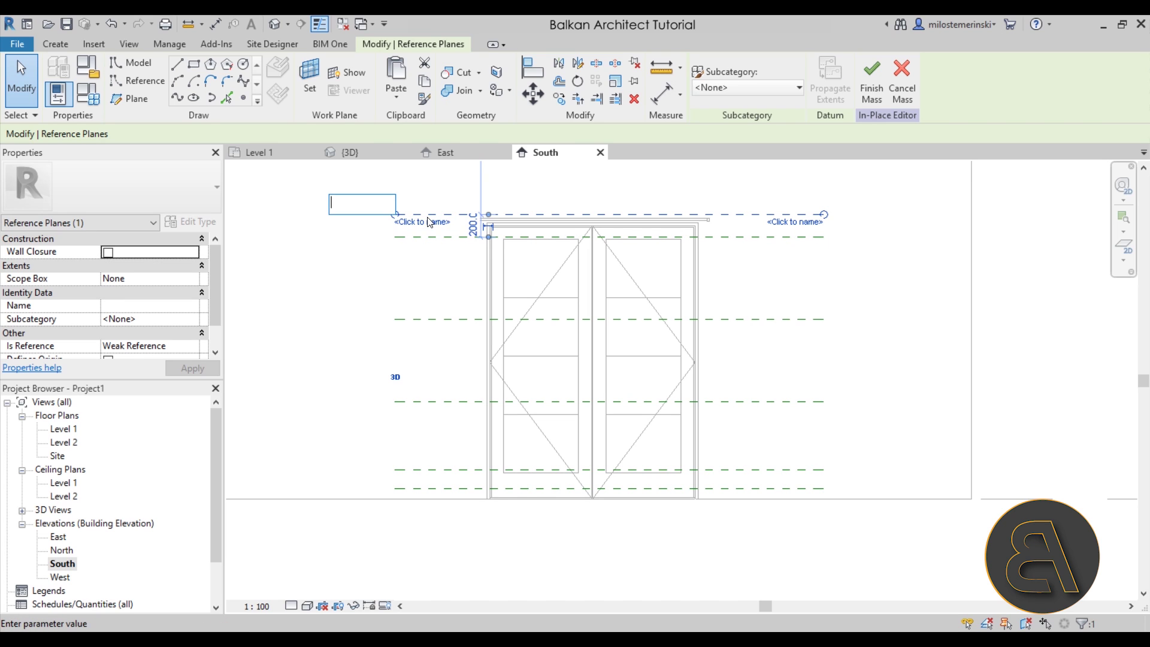
click(420, 236)
click(418, 244)
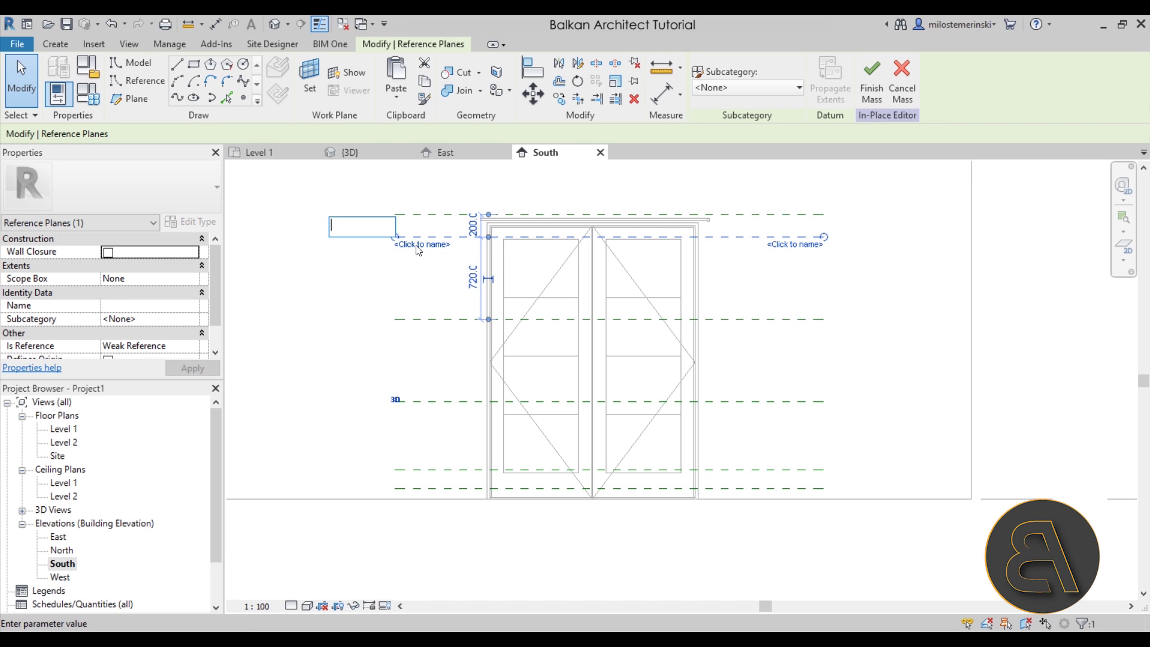
text(2)
key(Return)
Name the third and fourth reference planes from above 3 and 4
click(433, 319)
click(419, 328)
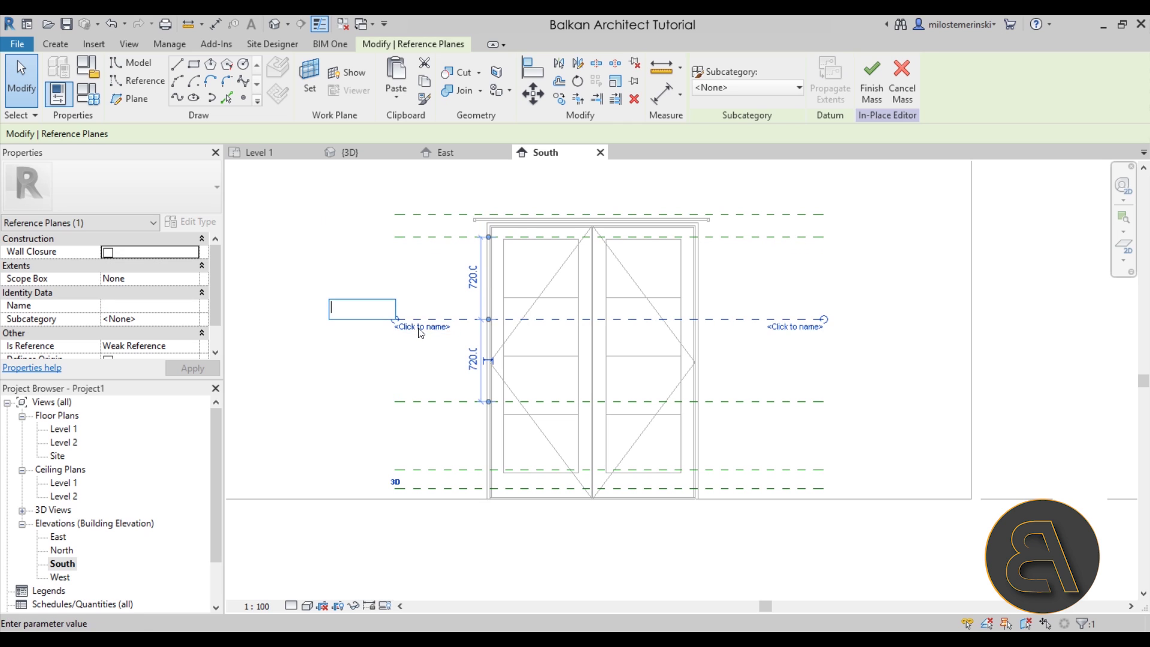
text(3)
key(Return)
click(421, 401)
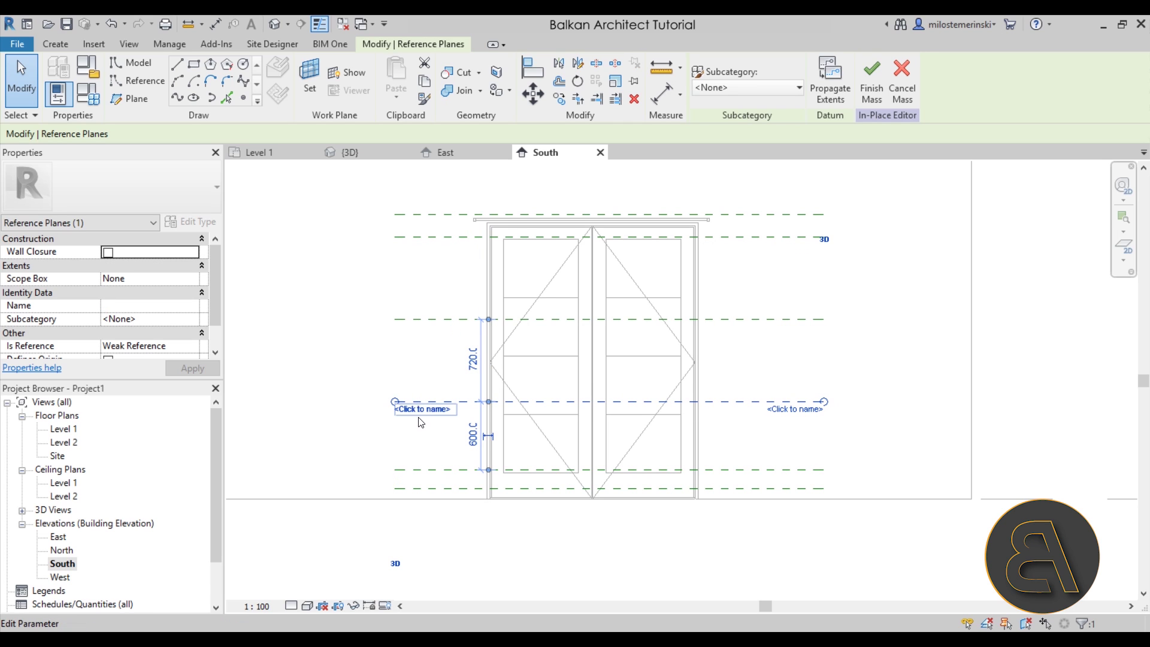
click(421, 410)
text(4)
key(Return)
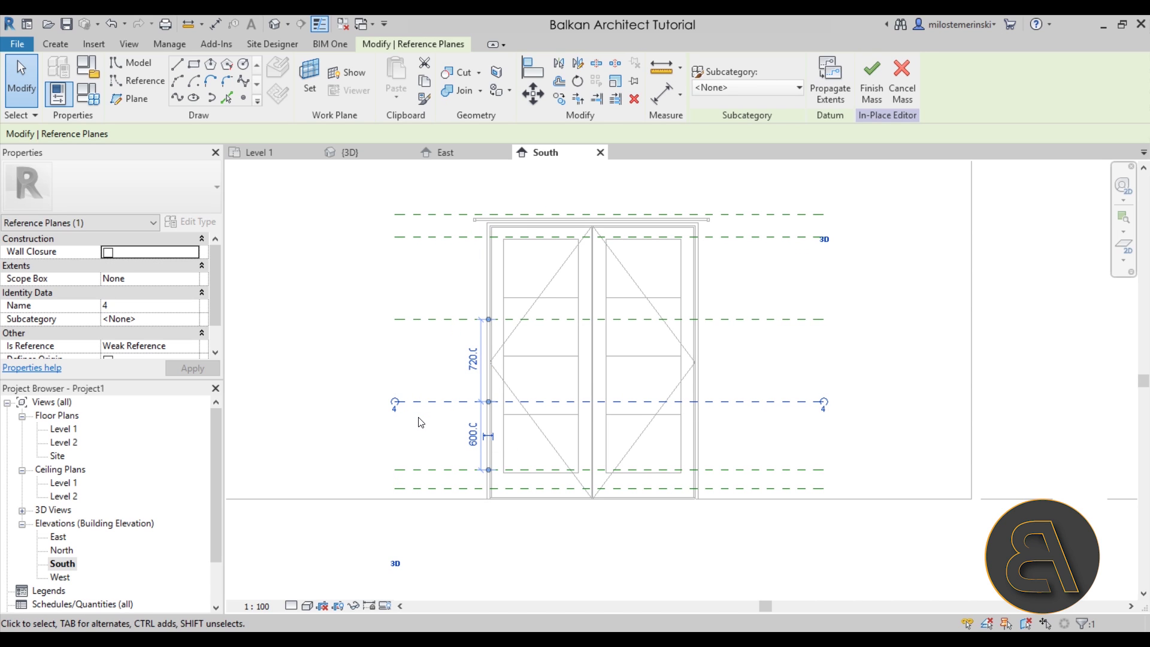
Name the two lowest reference planes 5 and 6, with 6 nearest the floor
click(421, 470)
click(422, 478)
text(5)
key(Return)
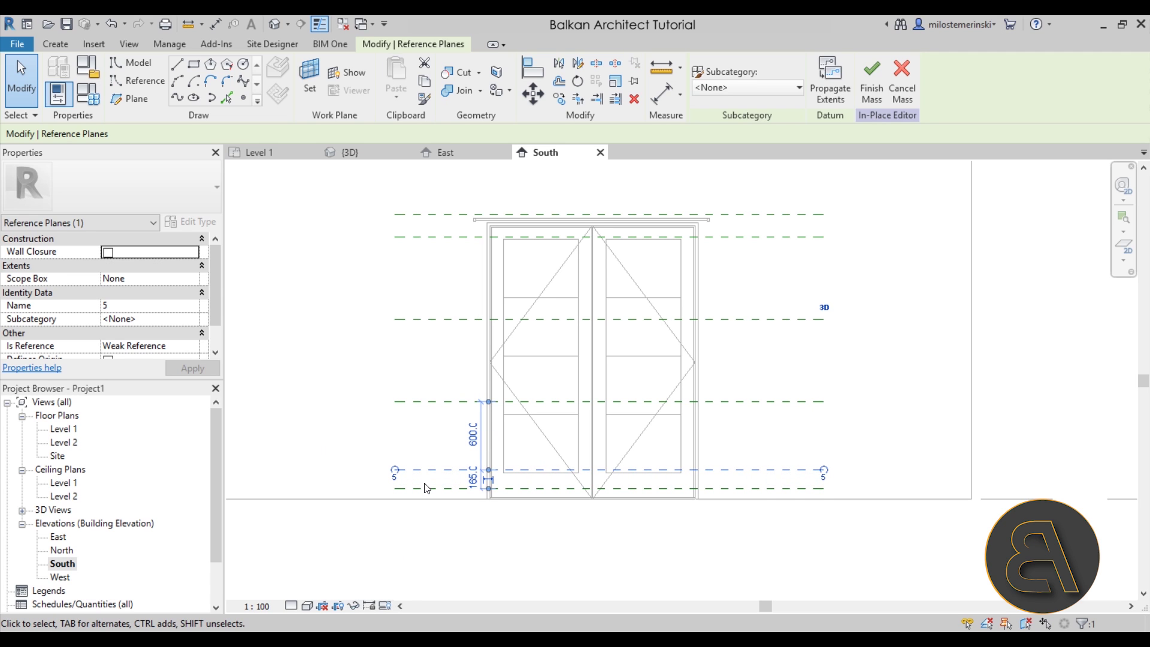
click(426, 484)
click(424, 488)
click(430, 496)
text(6)
key(Return)
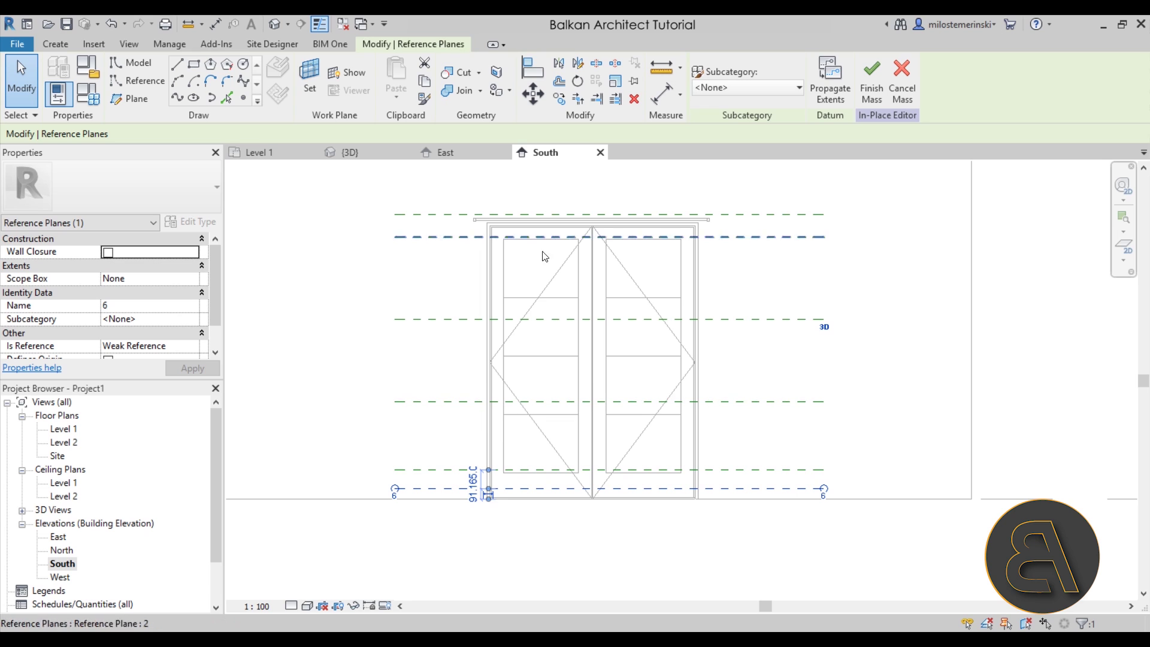
click(453, 347)
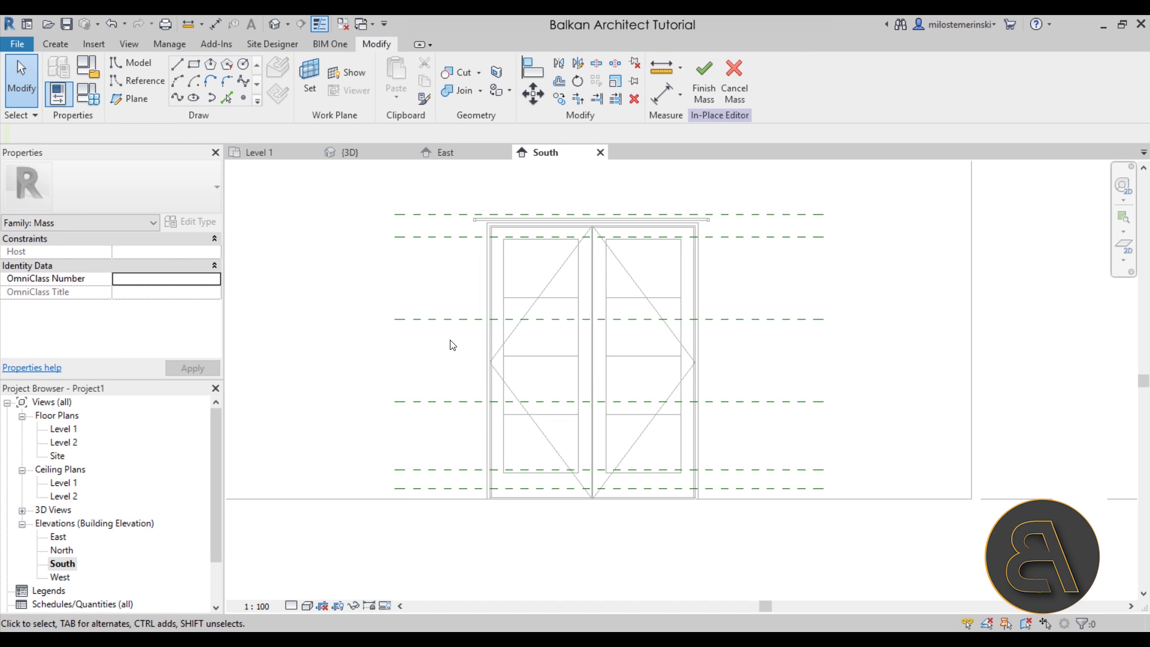
middle_drag(444, 346, 439, 353)
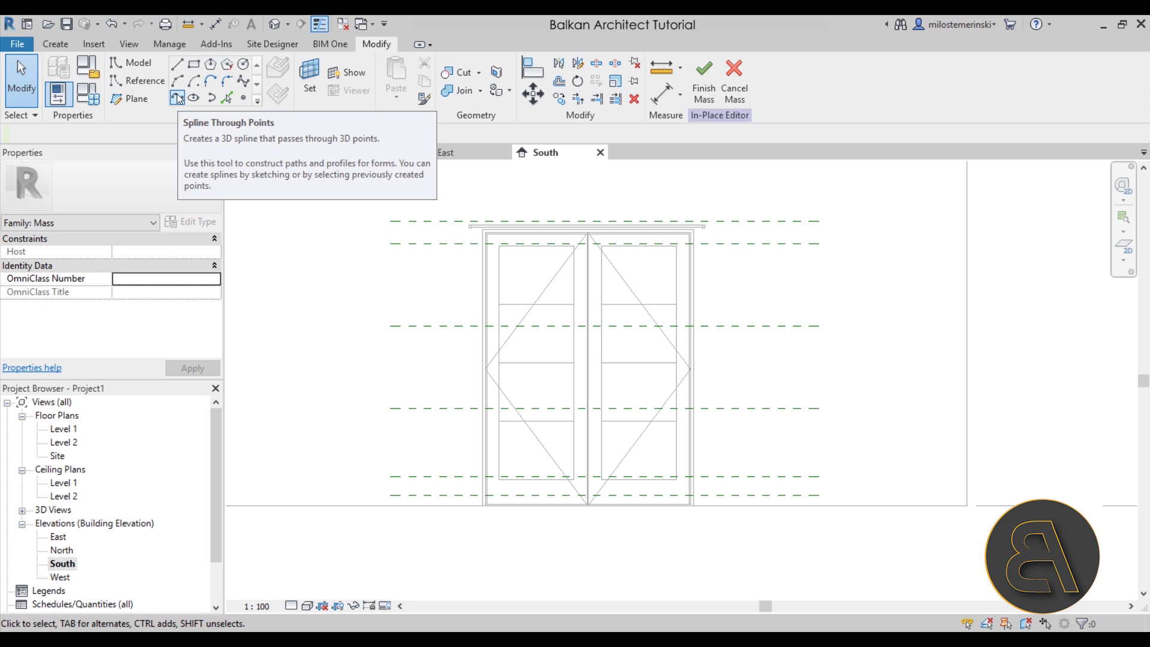
Start a spline with Reference Plane : 1 as its work plane and open the Site floor plan for sketching
click(243, 84)
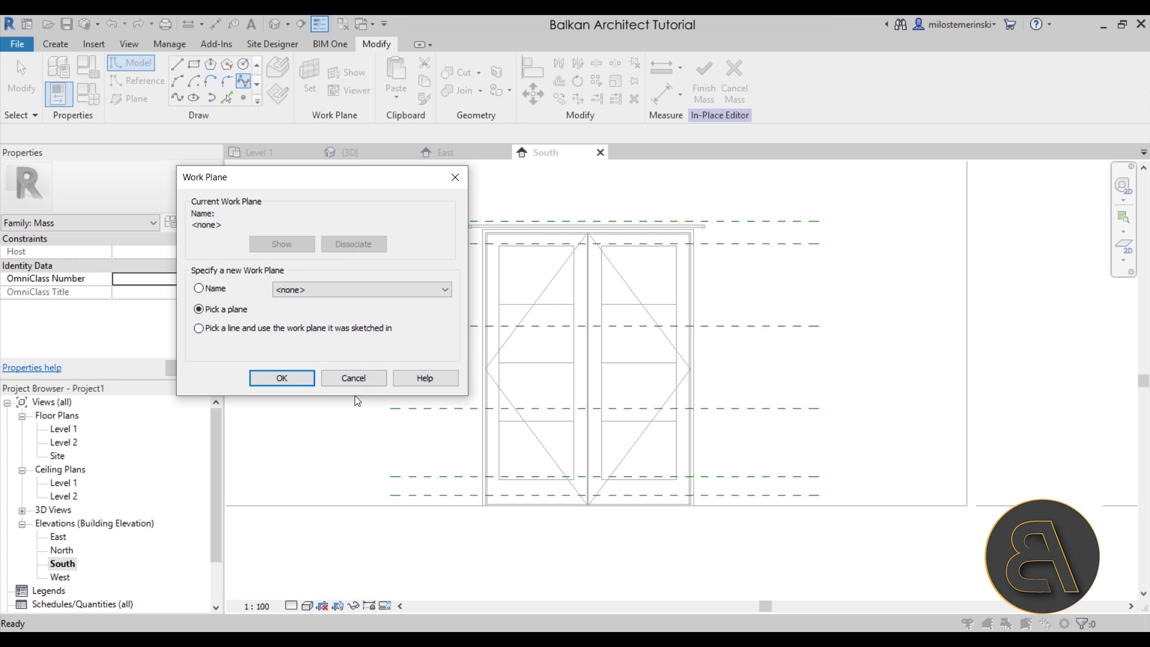
click(319, 290)
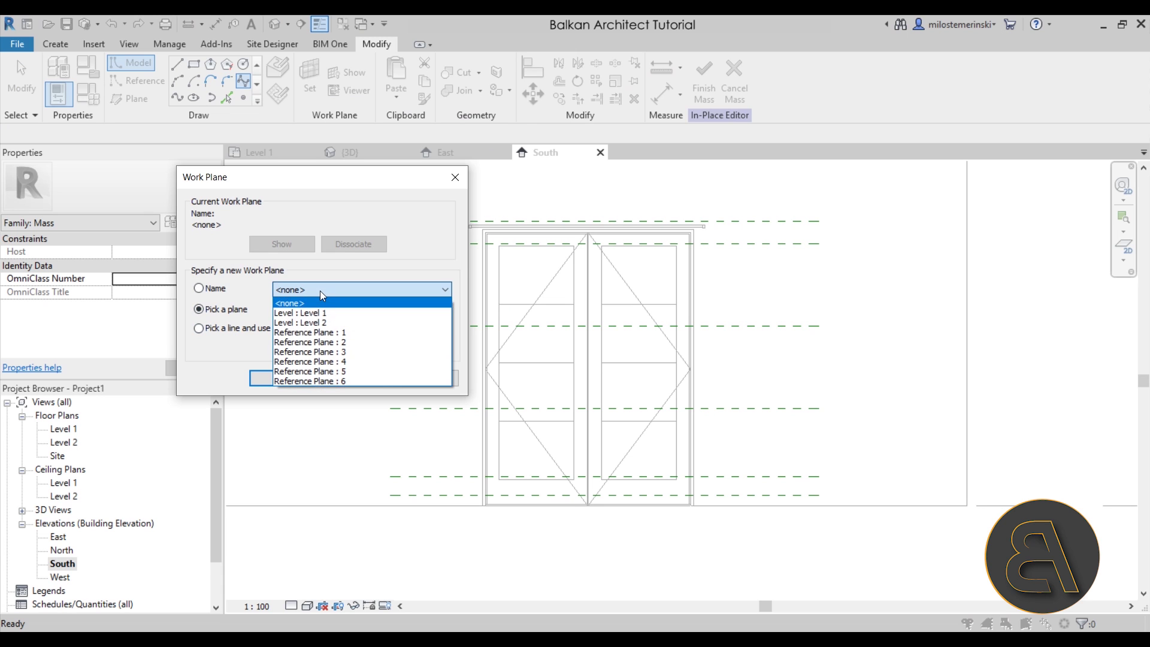
click(319, 336)
click(305, 379)
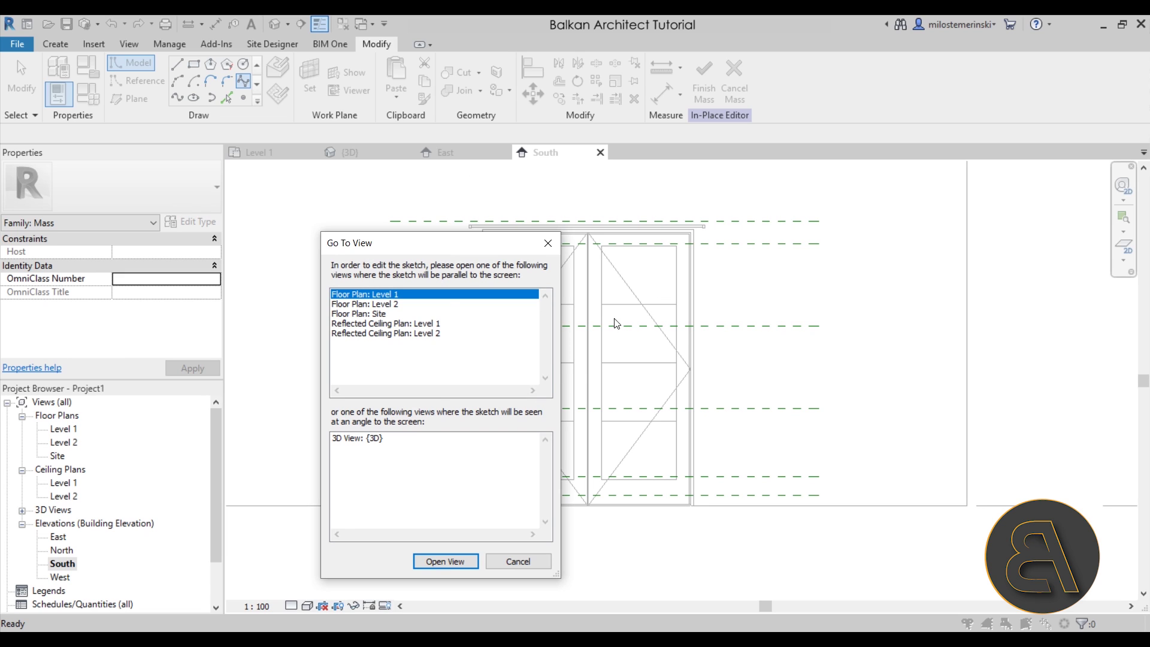
double_click(377, 314)
Draw a wavy spline about 980 mm wide along the curtain rod, from the middle of the door to the left bracket
scroll(651, 372, up, 5)
scroll(651, 372, up, 10)
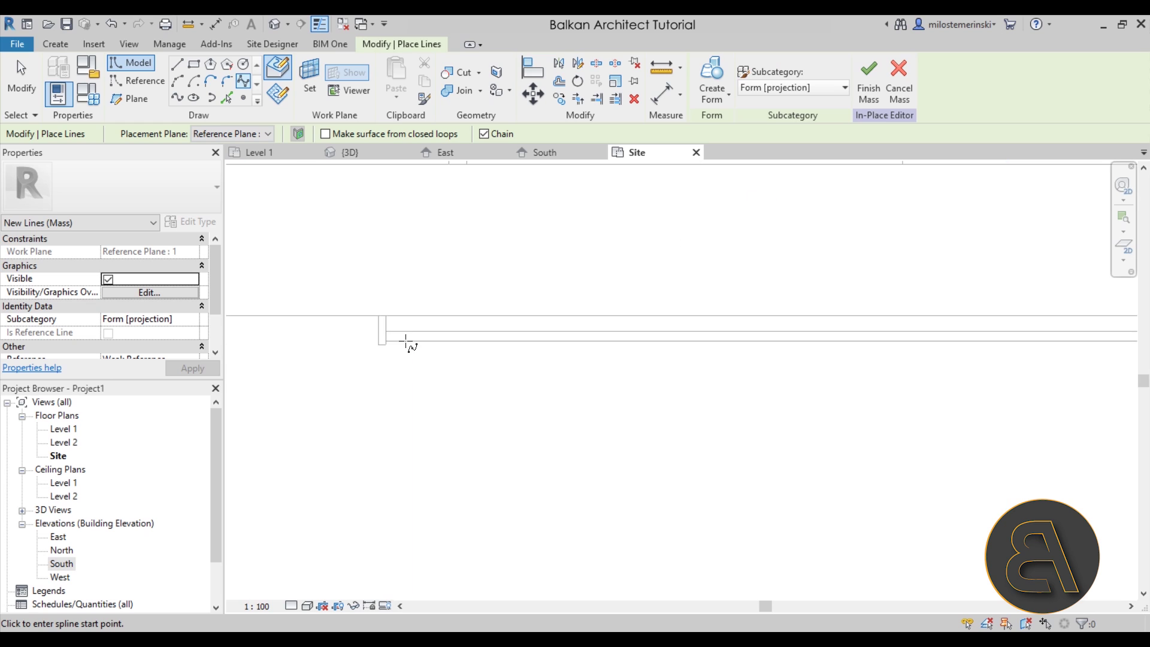
scroll(411, 379, down, 4)
scroll(584, 359, up, 6)
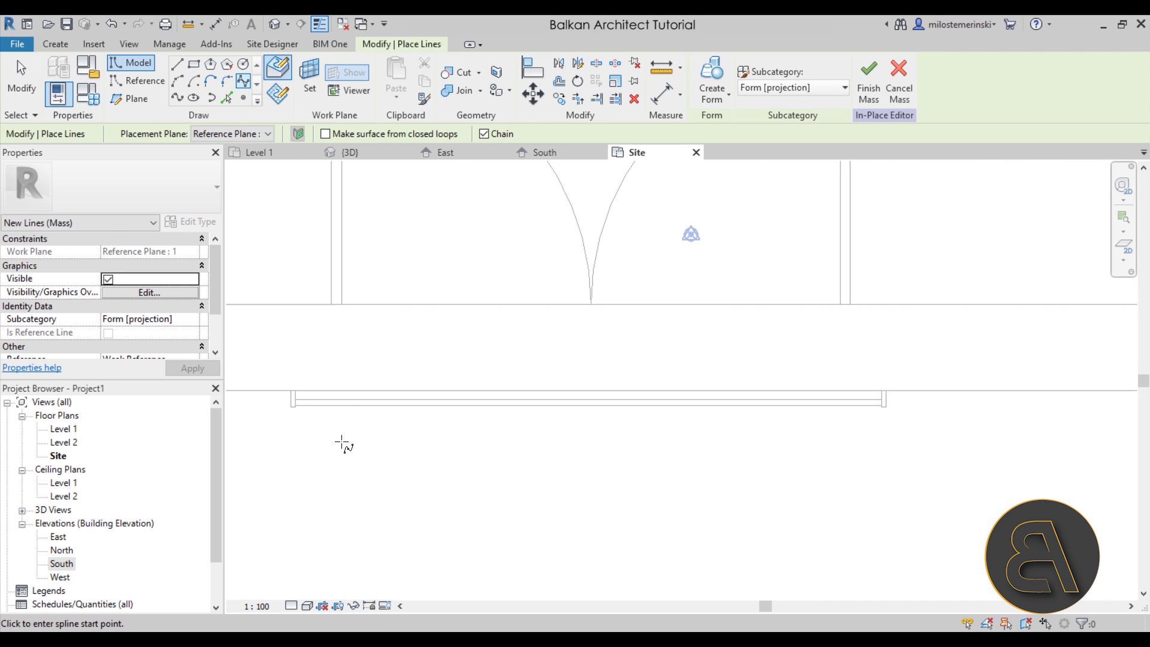
scroll(599, 398, up, 3)
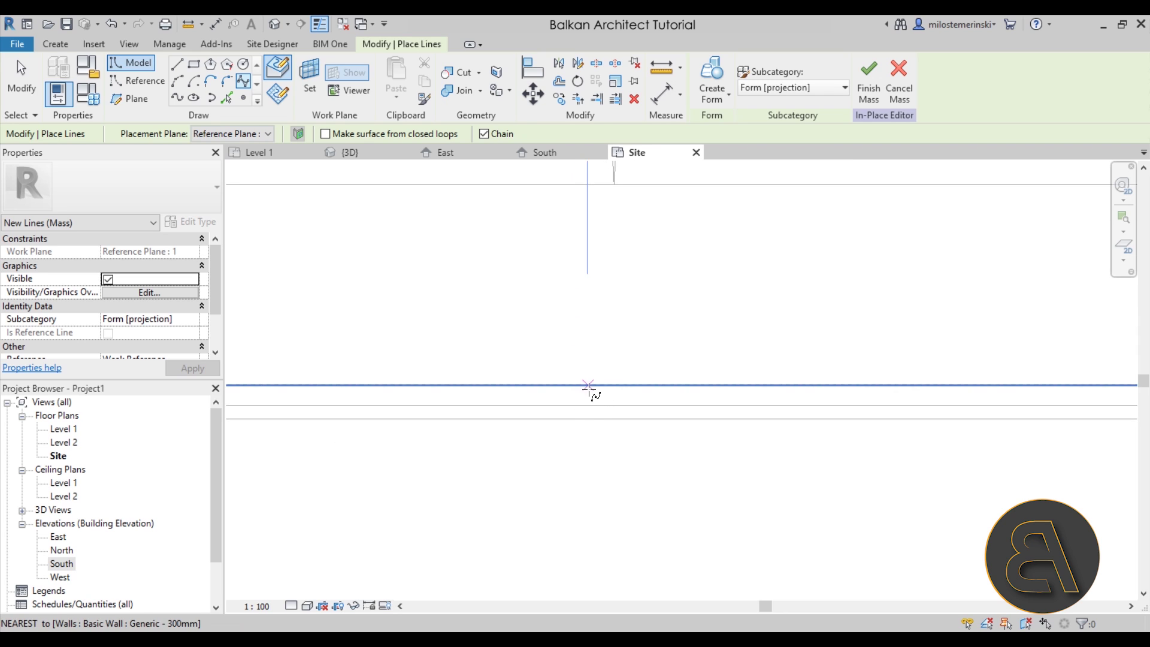
click(588, 387)
click(585, 436)
click(507, 437)
click(507, 385)
click(410, 439)
click(346, 438)
click(304, 395)
middle_drag(318, 425, 676, 426)
click(608, 395)
click(590, 441)
click(537, 442)
click(527, 398)
click(474, 398)
click(467, 434)
click(419, 431)
click(362, 391)
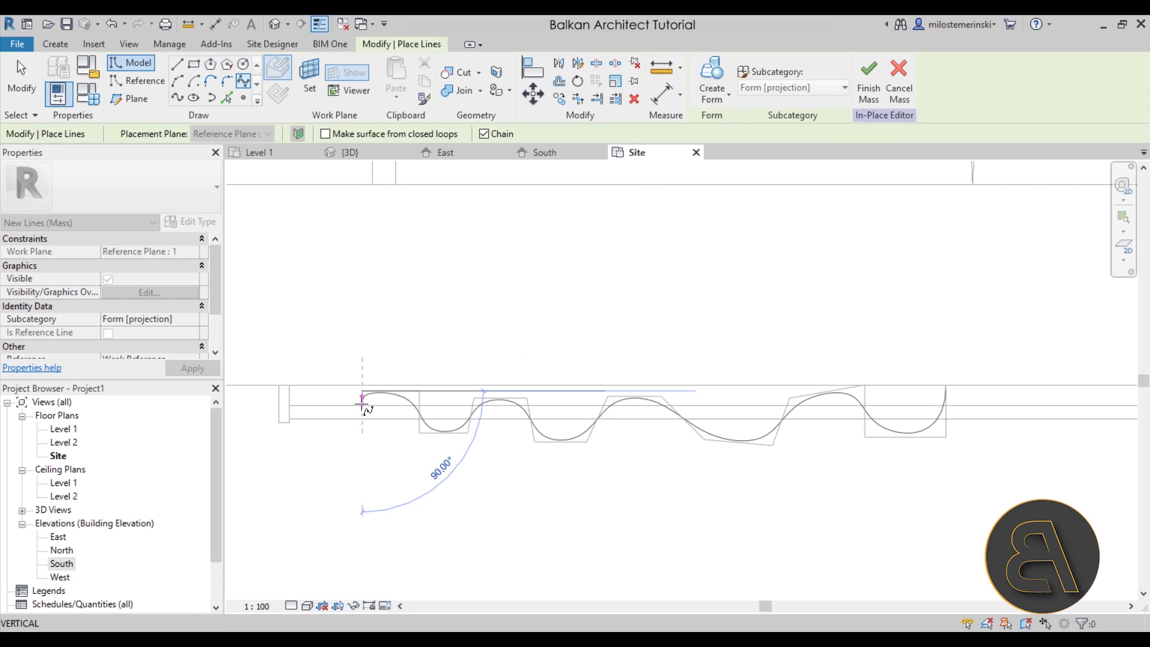
click(361, 437)
click(327, 430)
click(313, 397)
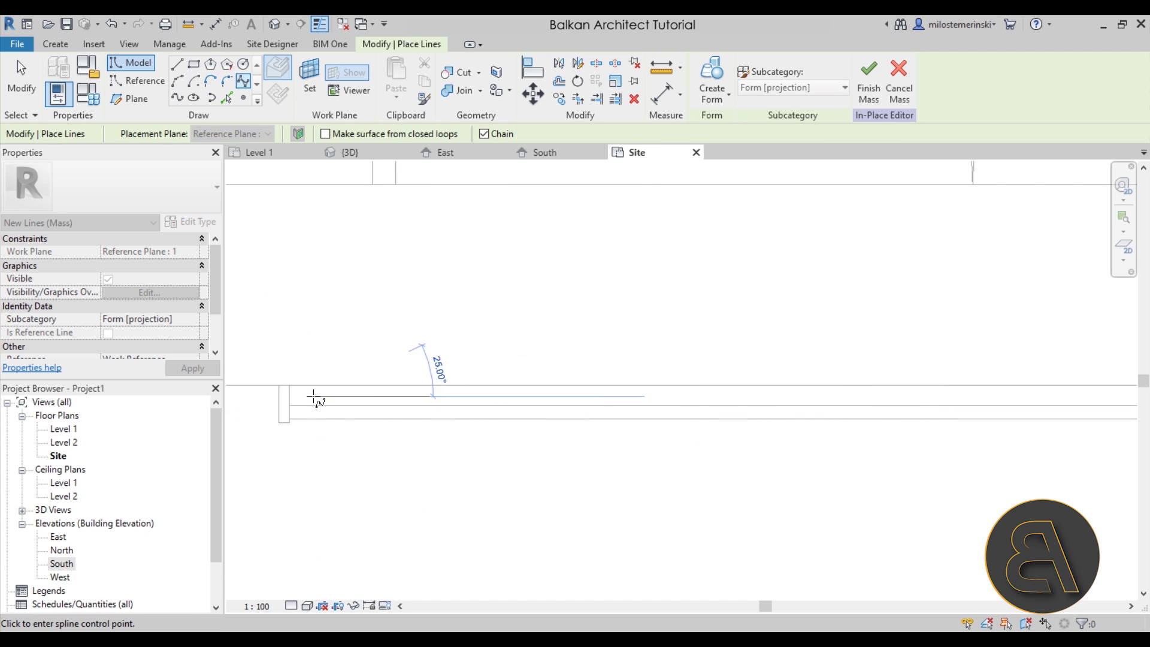
click(300, 397)
click(295, 429)
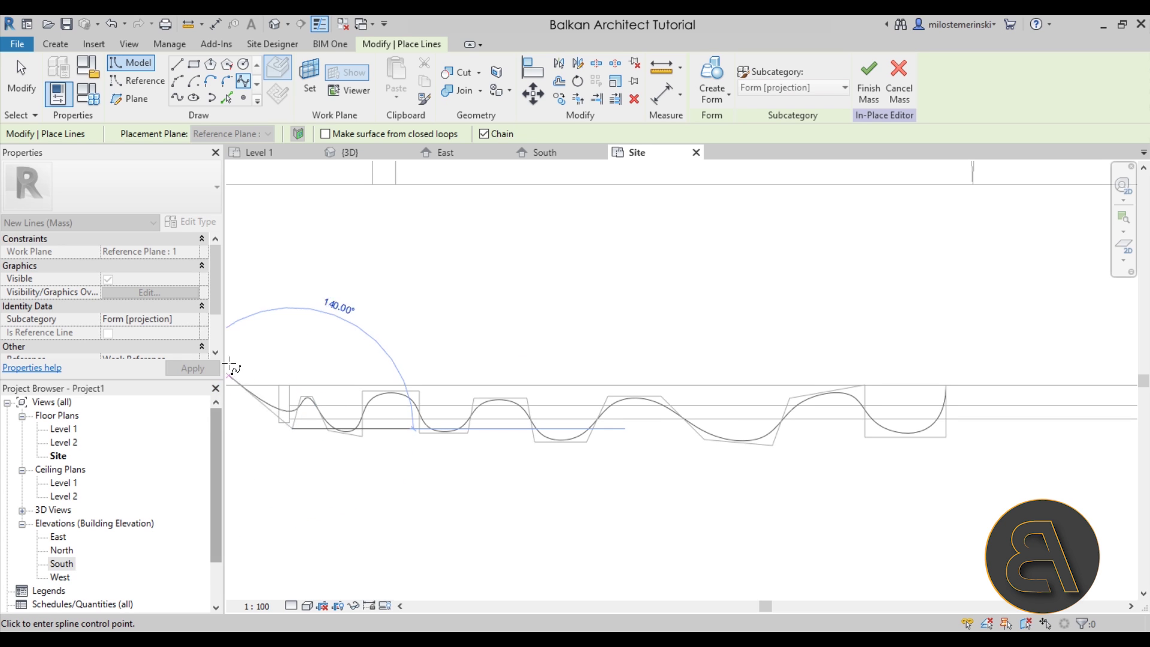
key(Escape)
key(Escape)
Reshape the spline's waves near the middle of the door by shifting their control points and repositioning the spline's end point
click(572, 439)
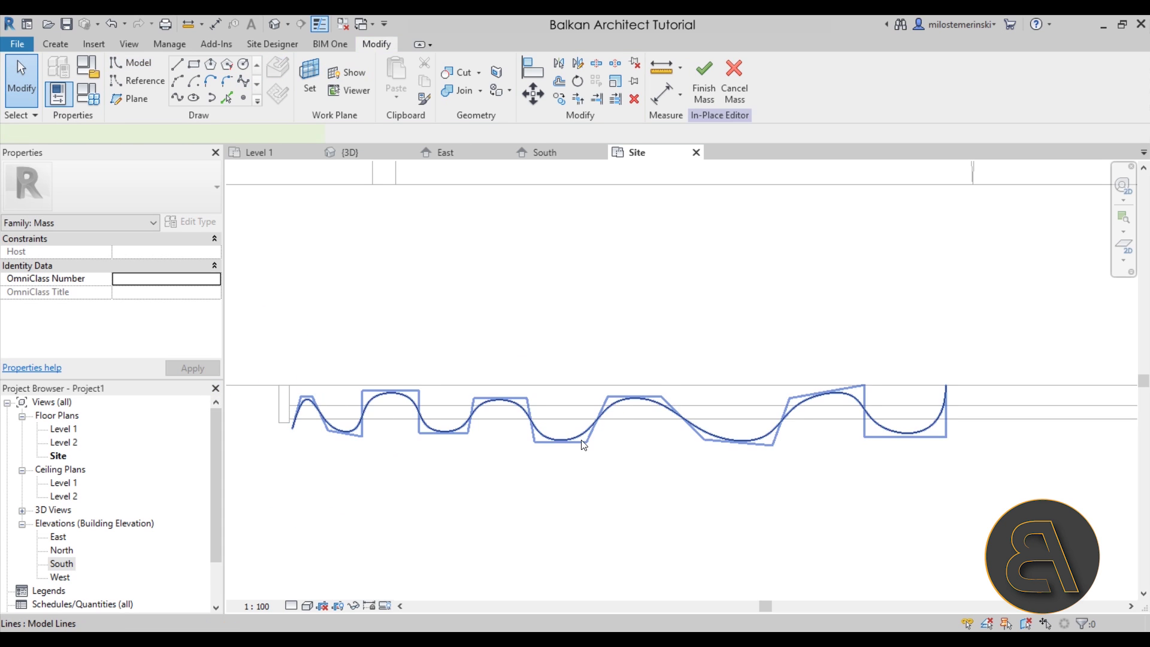
drag(660, 396, 724, 396)
drag(865, 385, 883, 396)
drag(864, 436, 922, 434)
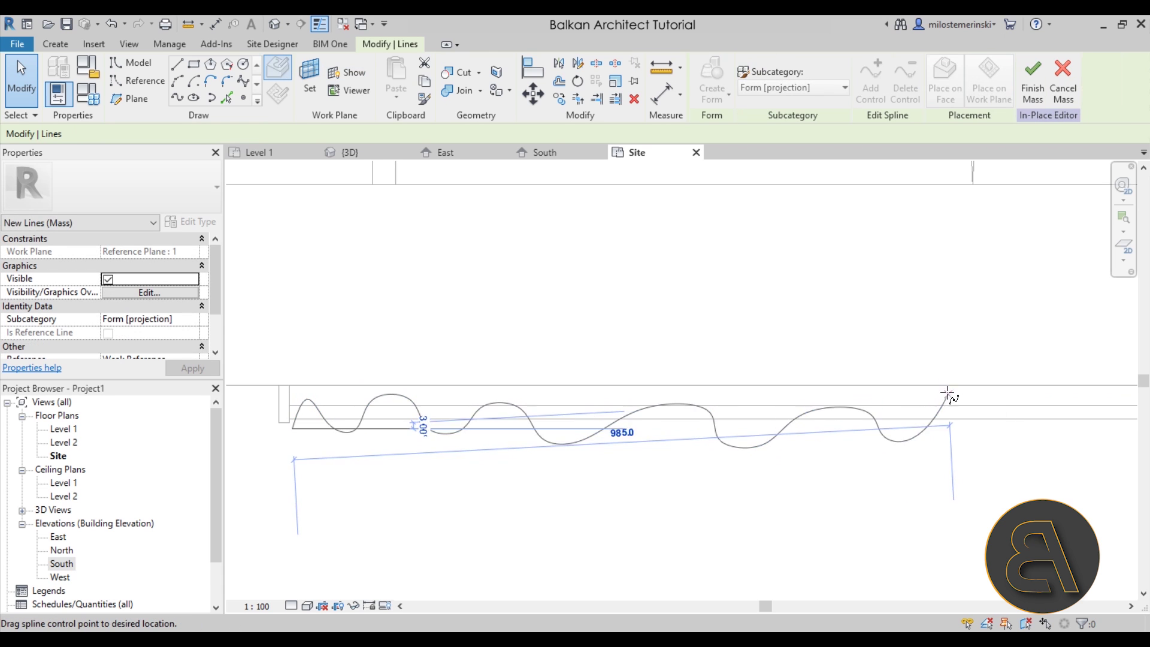
drag(802, 230, 959, 390)
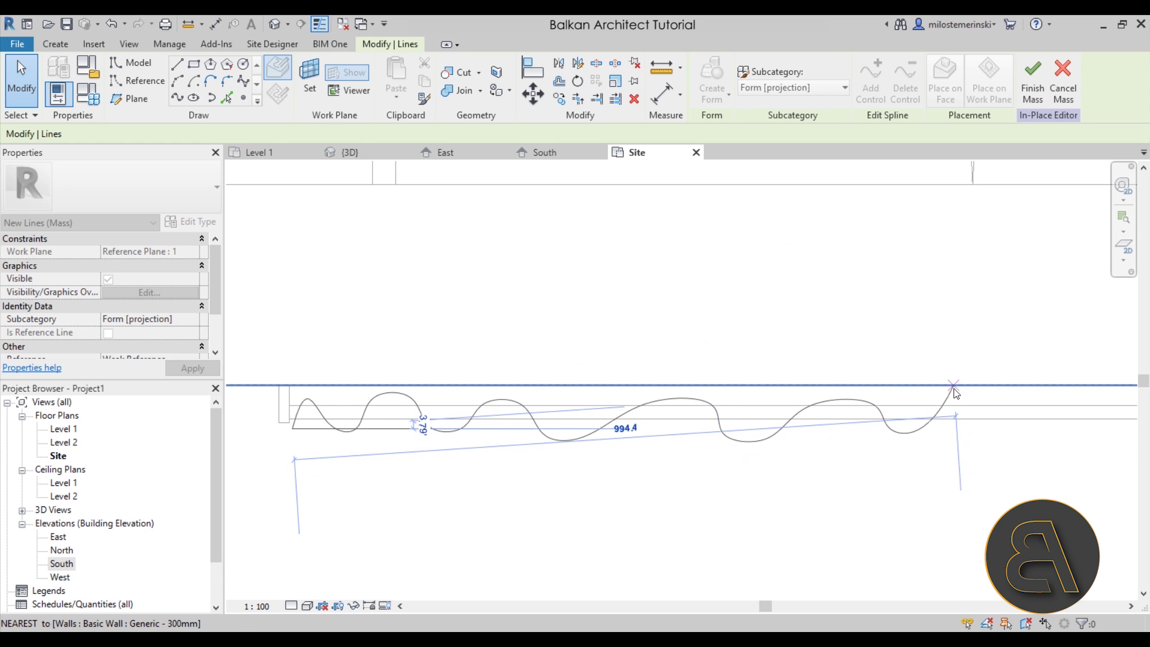
key(Escape)
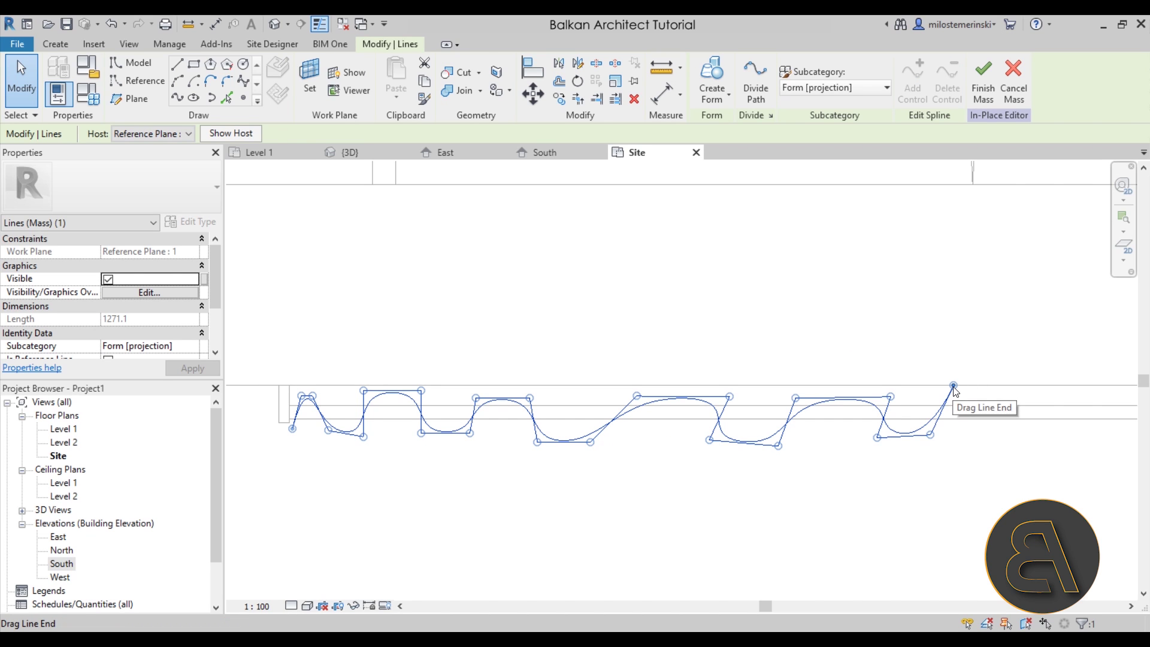
drag(953, 386, 902, 452)
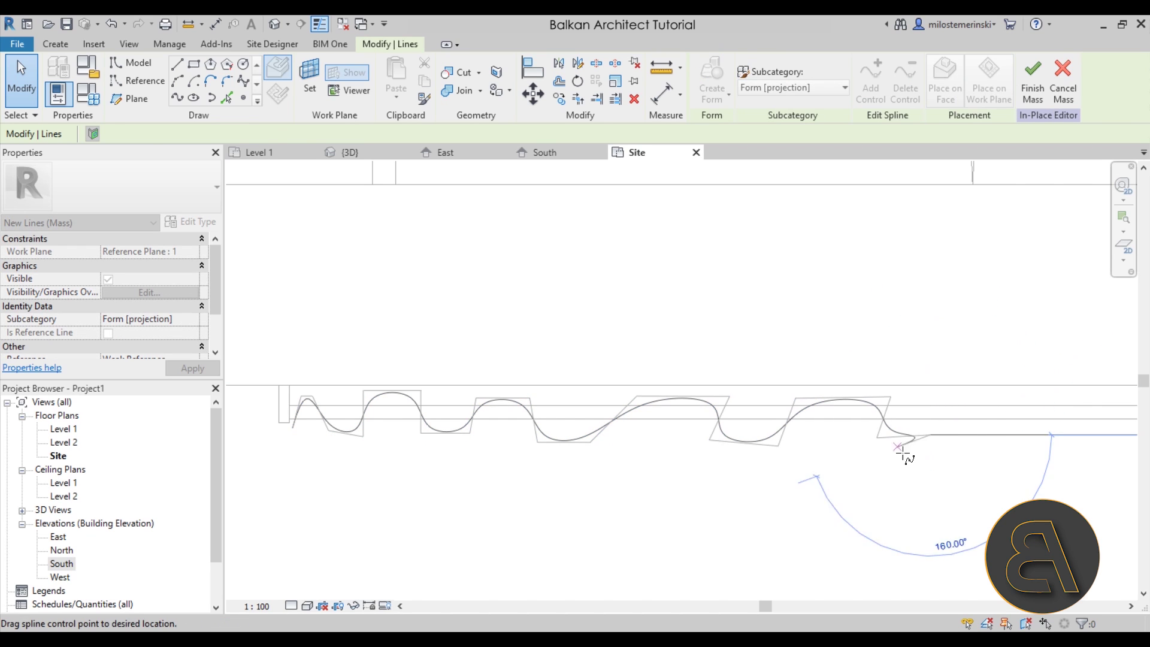
click(931, 398)
key(Escape)
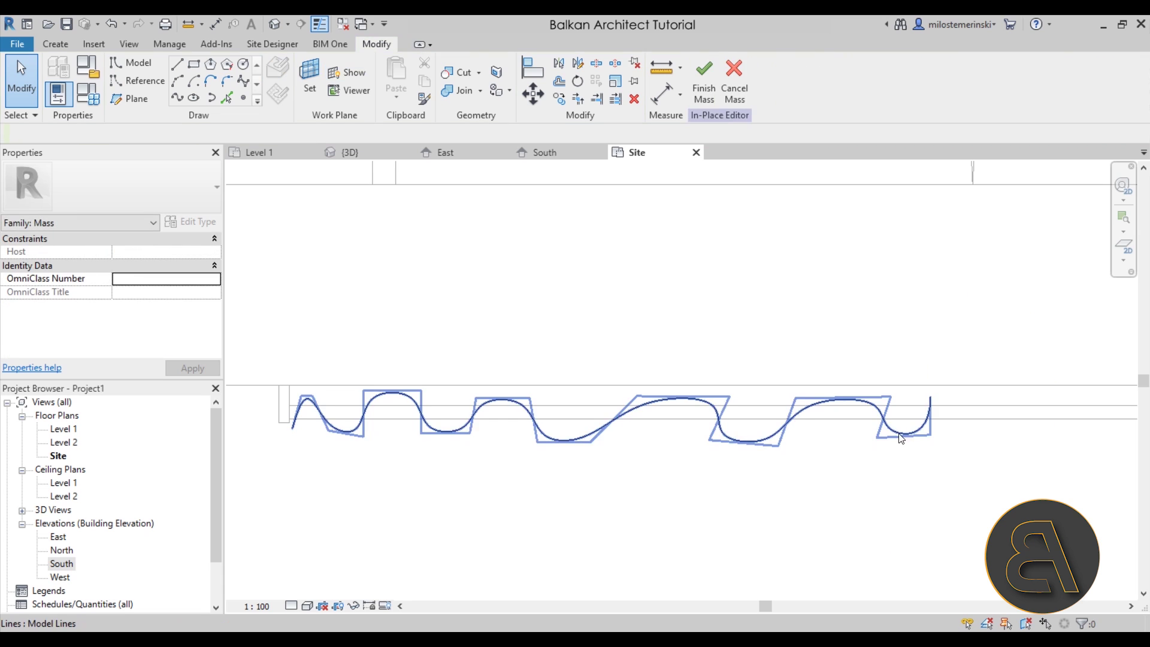
Shift the control points of the waves between the door's middle and the left bracket to make the curtain folds irregular
click(769, 440)
drag(777, 446, 802, 443)
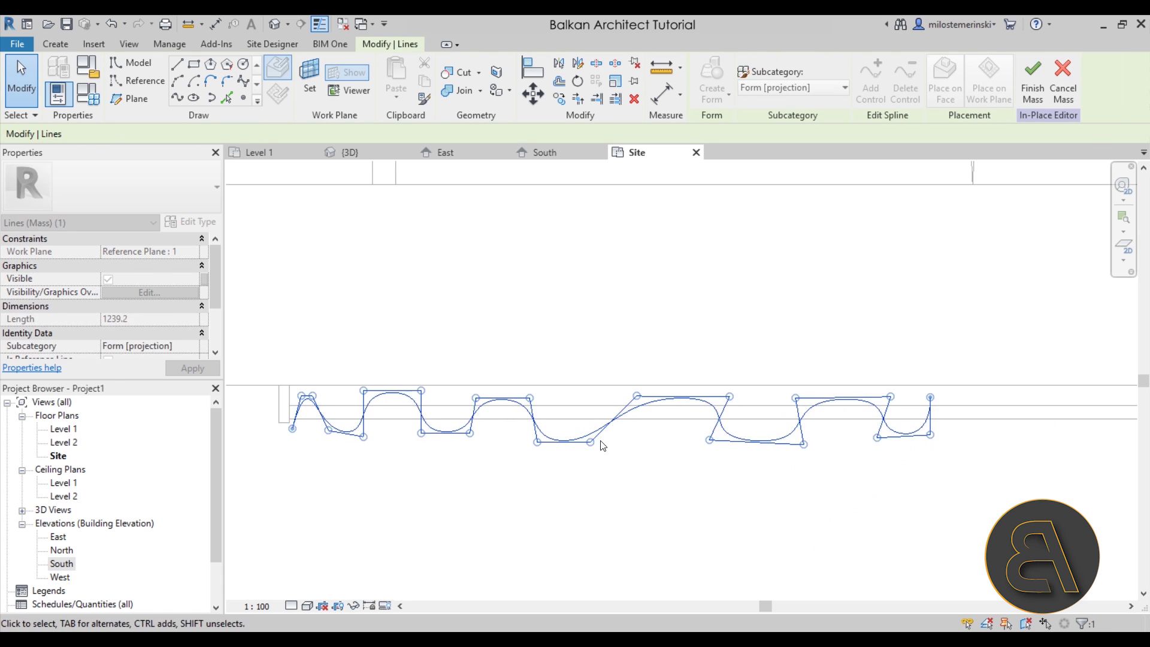
drag(538, 441, 557, 409)
drag(469, 433, 516, 403)
drag(418, 424, 459, 398)
drag(364, 436, 385, 436)
drag(318, 404, 346, 437)
drag(364, 398, 385, 386)
drag(457, 397, 469, 386)
drag(505, 397, 572, 385)
drag(591, 442, 637, 433)
drag(634, 393, 621, 385)
click(798, 487)
scroll(778, 497, down, 2)
middle_drag(758, 511, 649, 422)
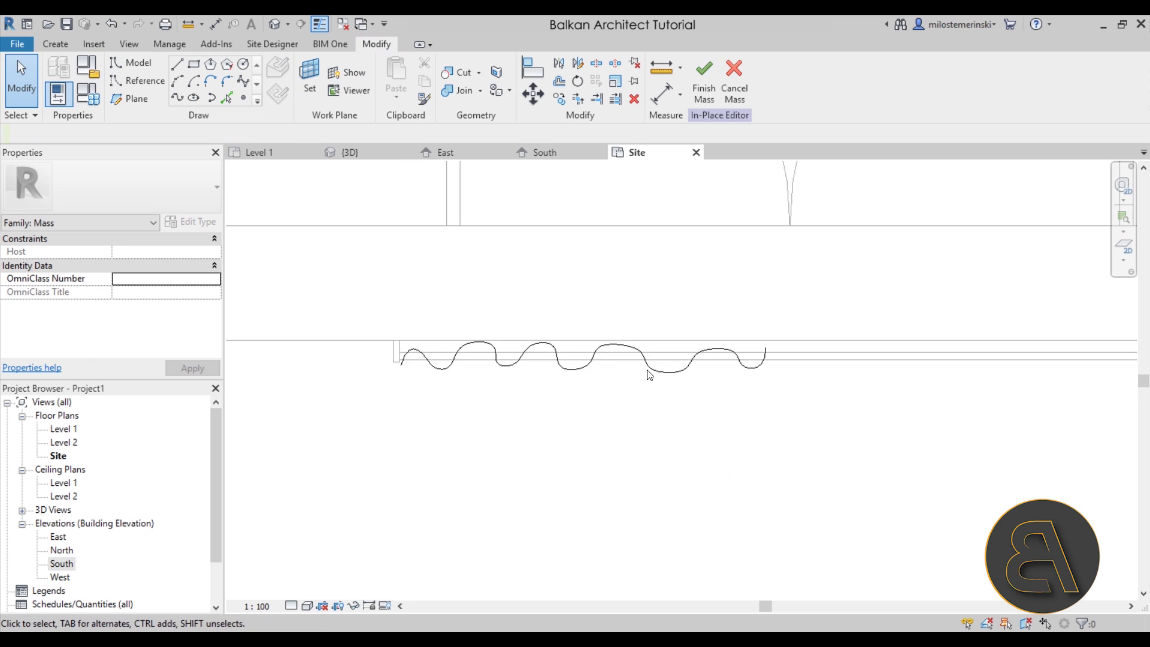
Copy the wavy spline in the South elevation from Reference Plane : 1 straight down to Reference Plane : 2
click(662, 370)
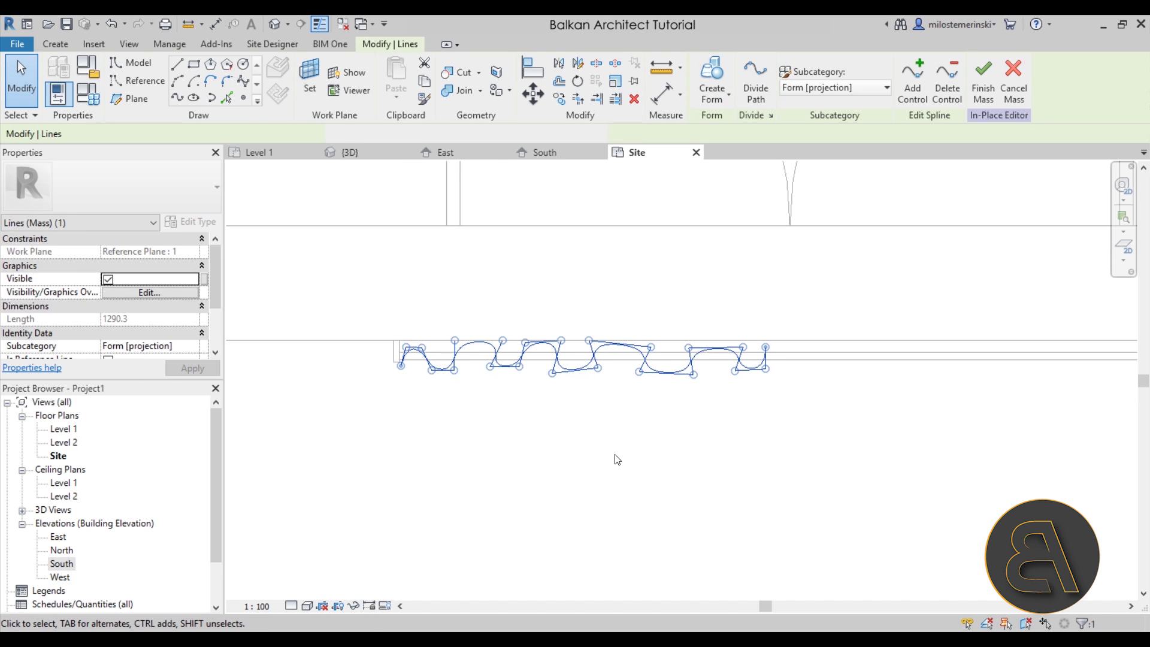
double_click(62, 564)
scroll(529, 256, up, 2)
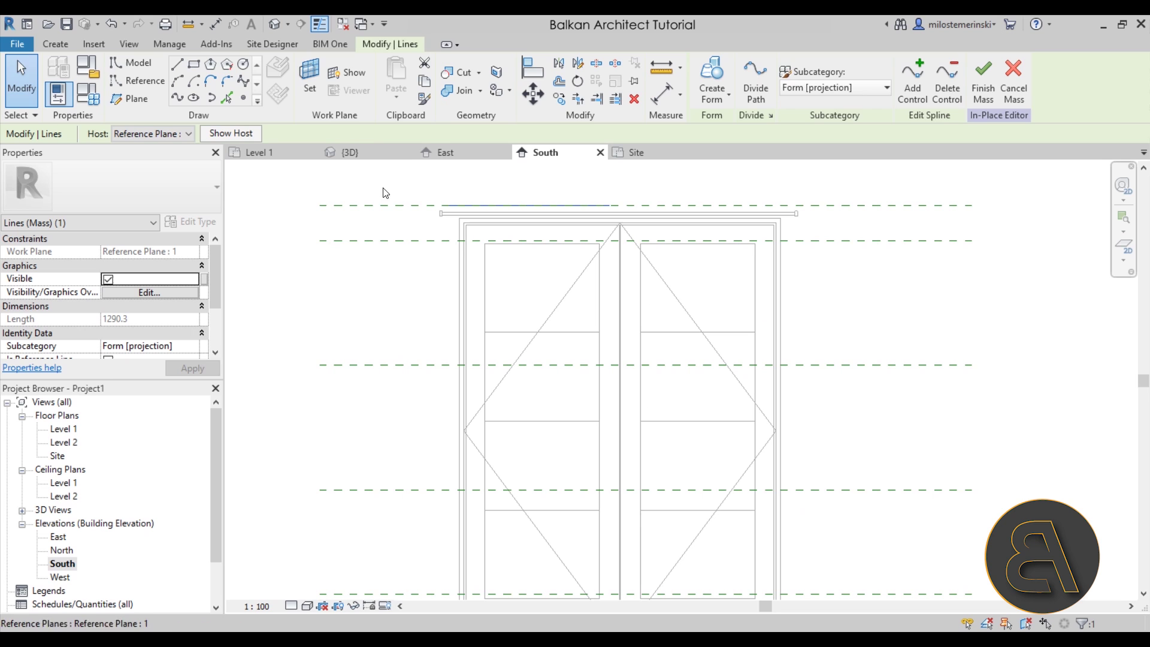
click(566, 101)
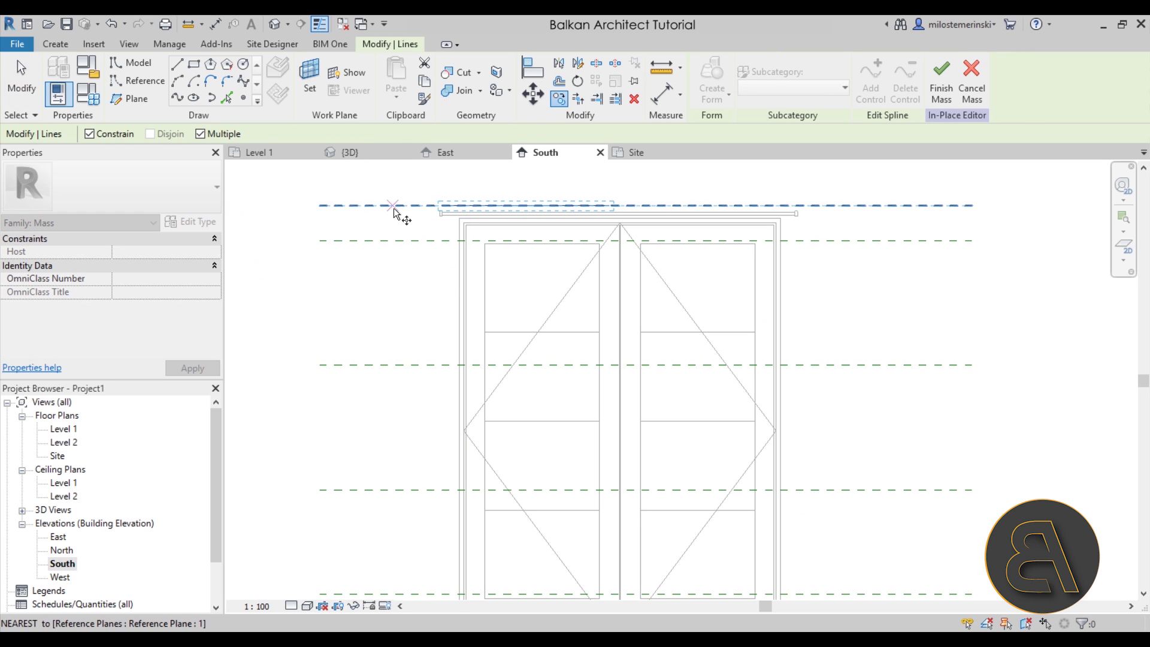
click(391, 204)
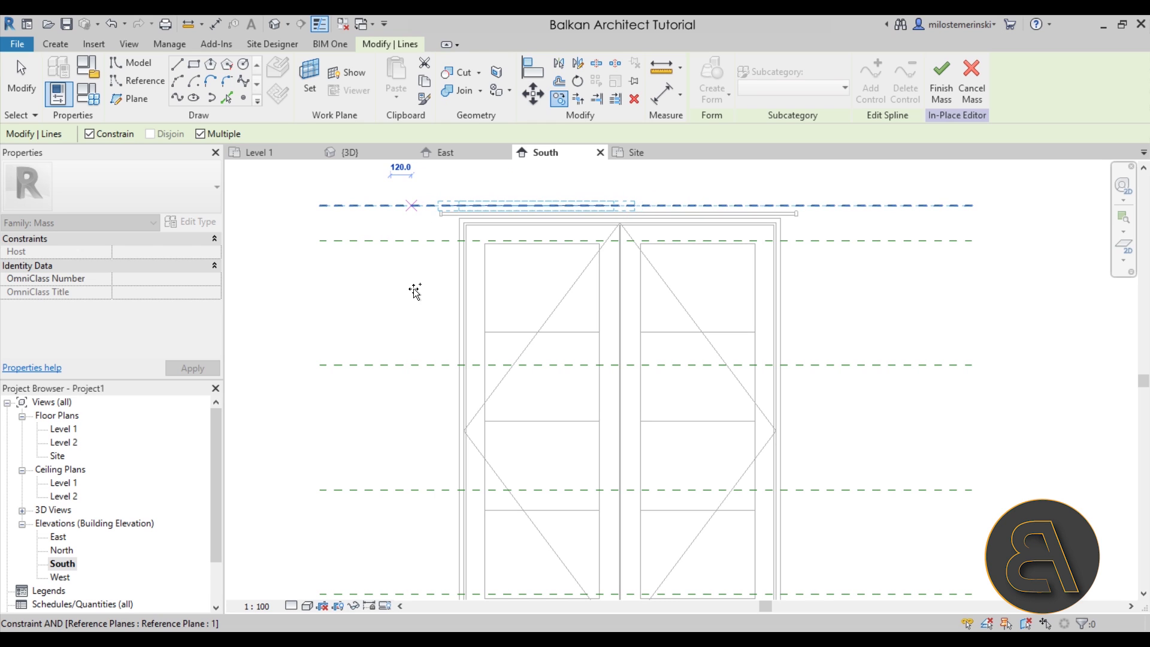
click(90, 134)
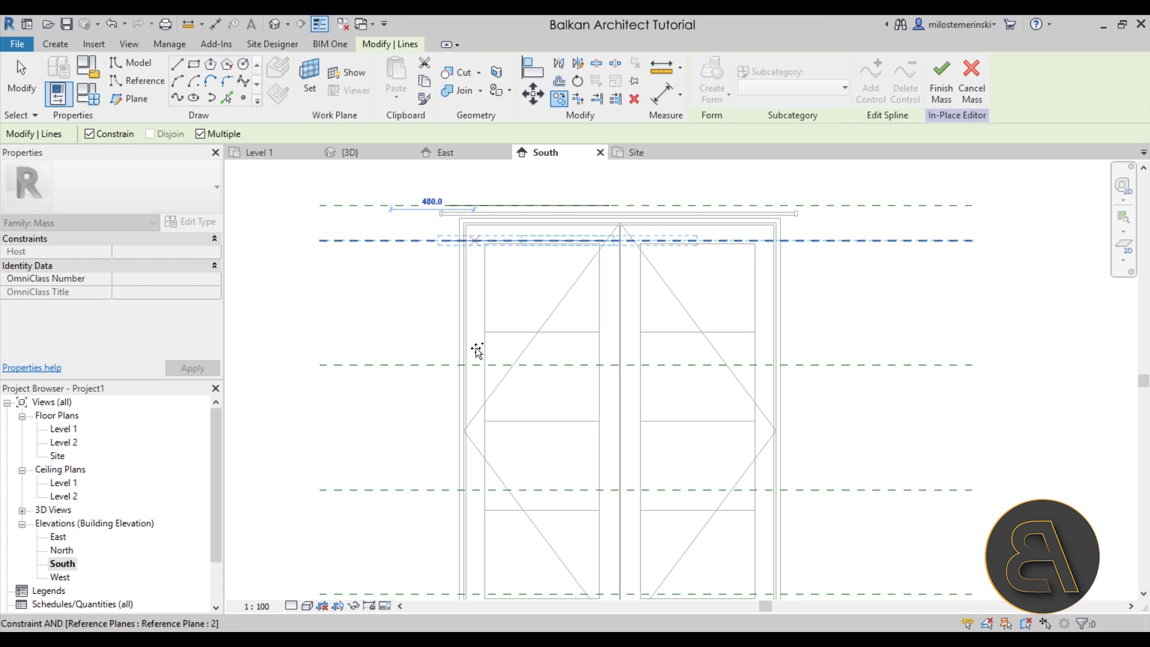
click(459, 334)
key(Escape)
key(Escape)
scroll(672, 280, down, 1)
middle_drag(672, 279, 616, 332)
click(415, 377)
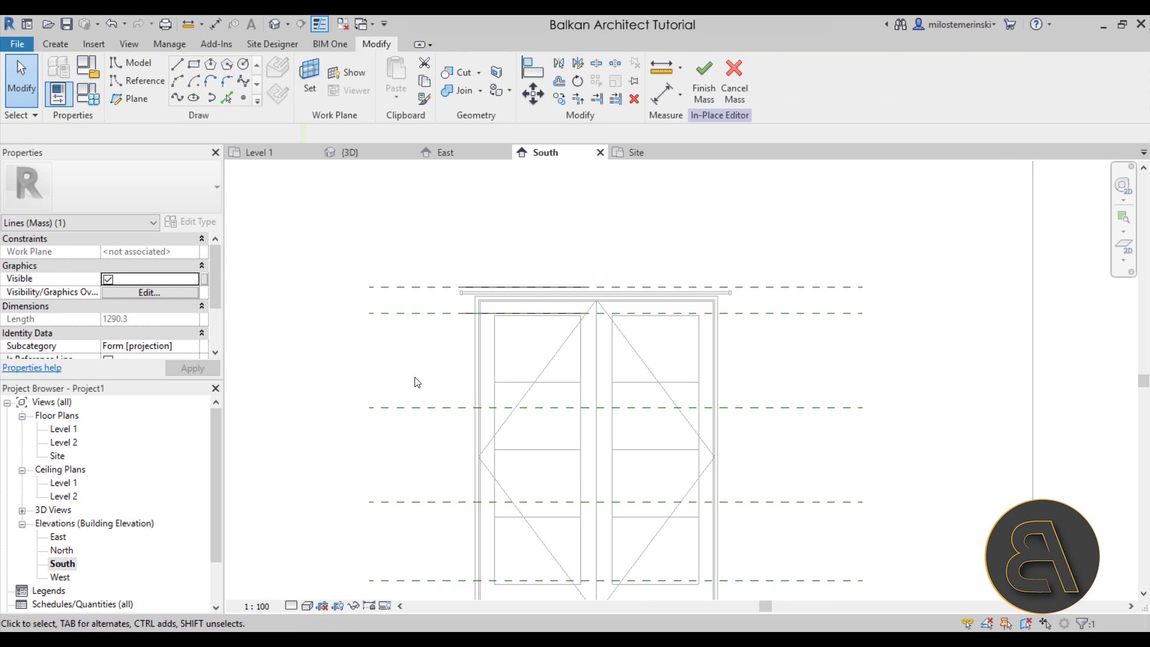
key(Escape)
Temporarily hide the upper spline in the Site floor plan so the copy beneath it can be edited
double_click(58, 455)
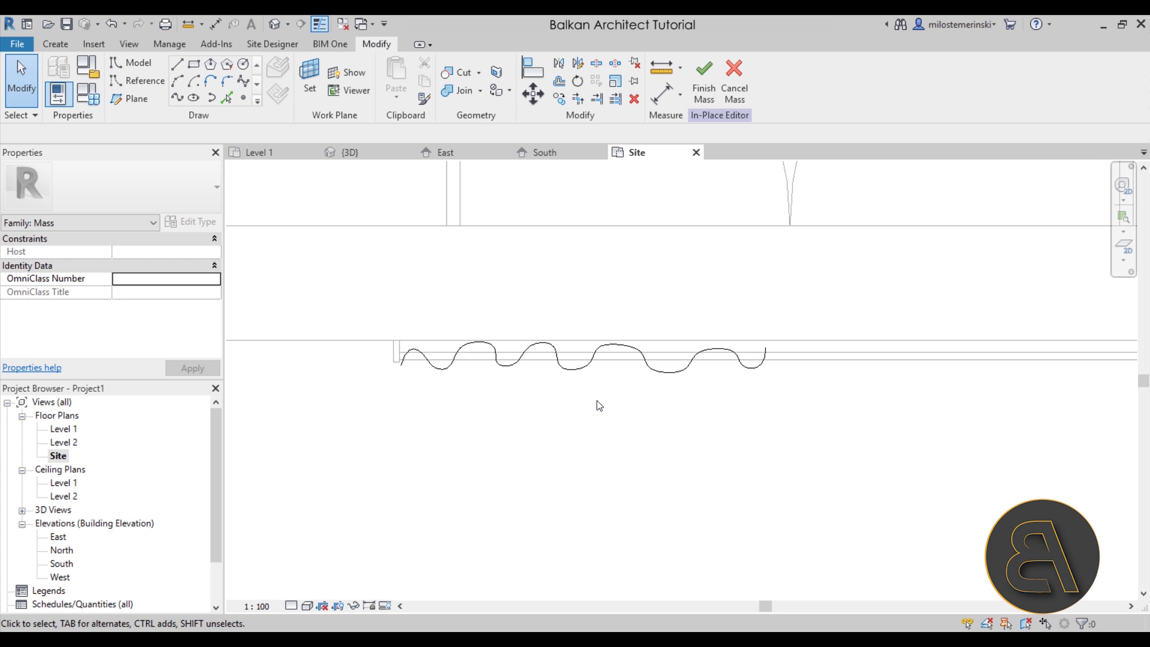
click(598, 370)
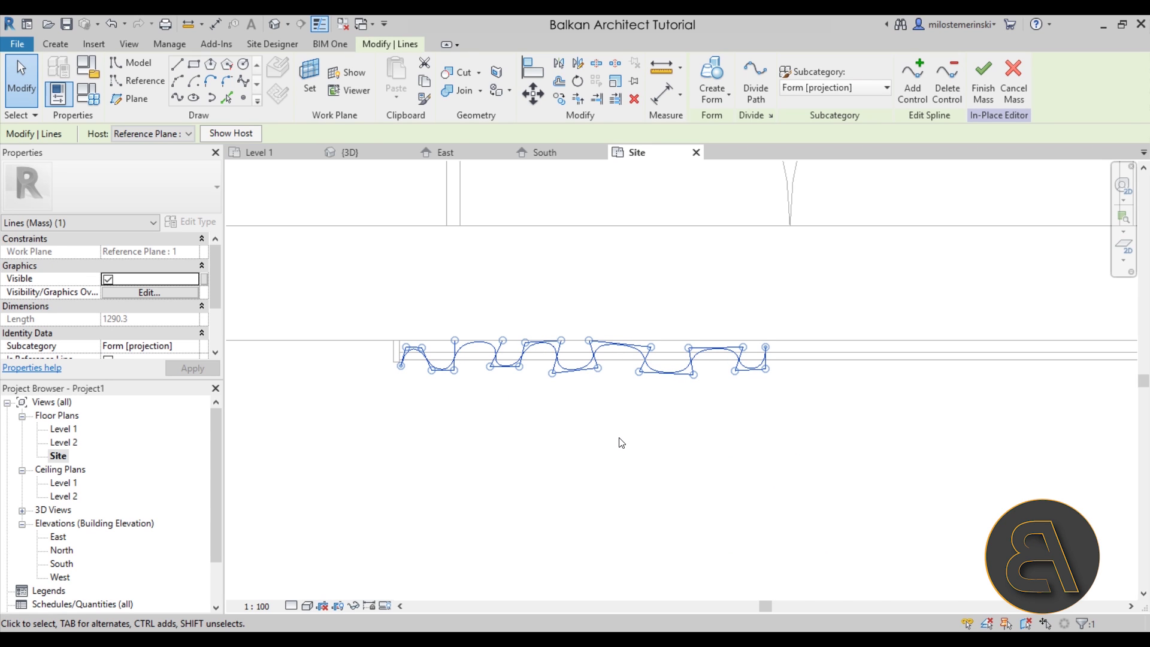
click(353, 604)
click(385, 568)
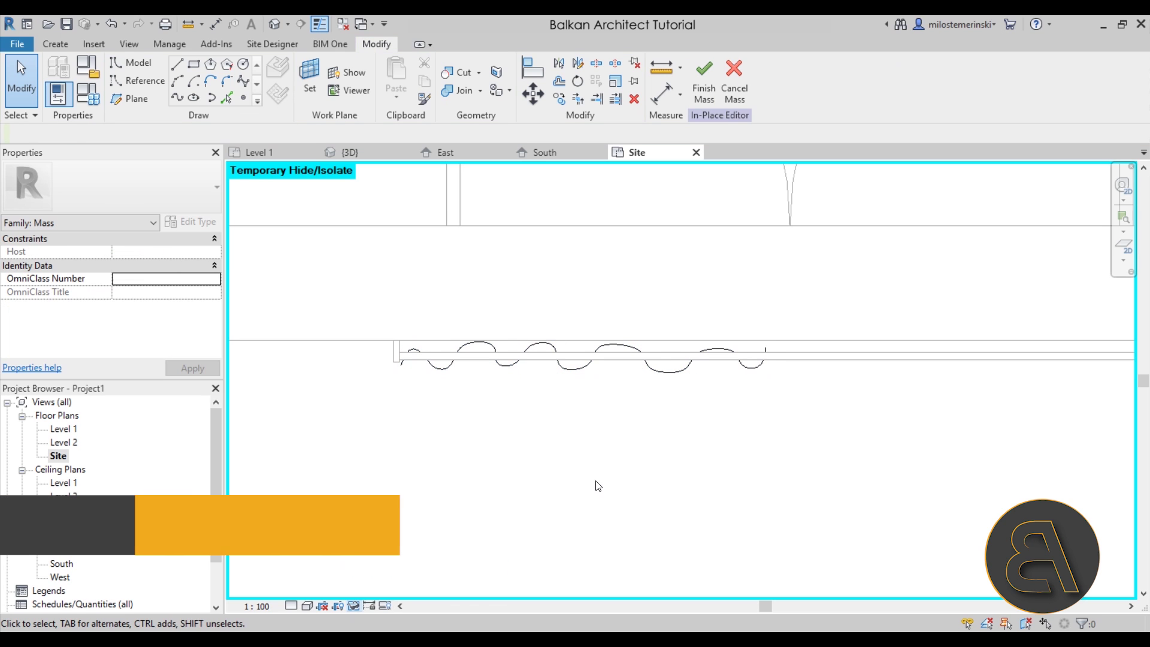
Mirror the copied spline about a horizontal axis along the curtain rod, without keeping a copy
middle_drag(585, 403, 547, 410)
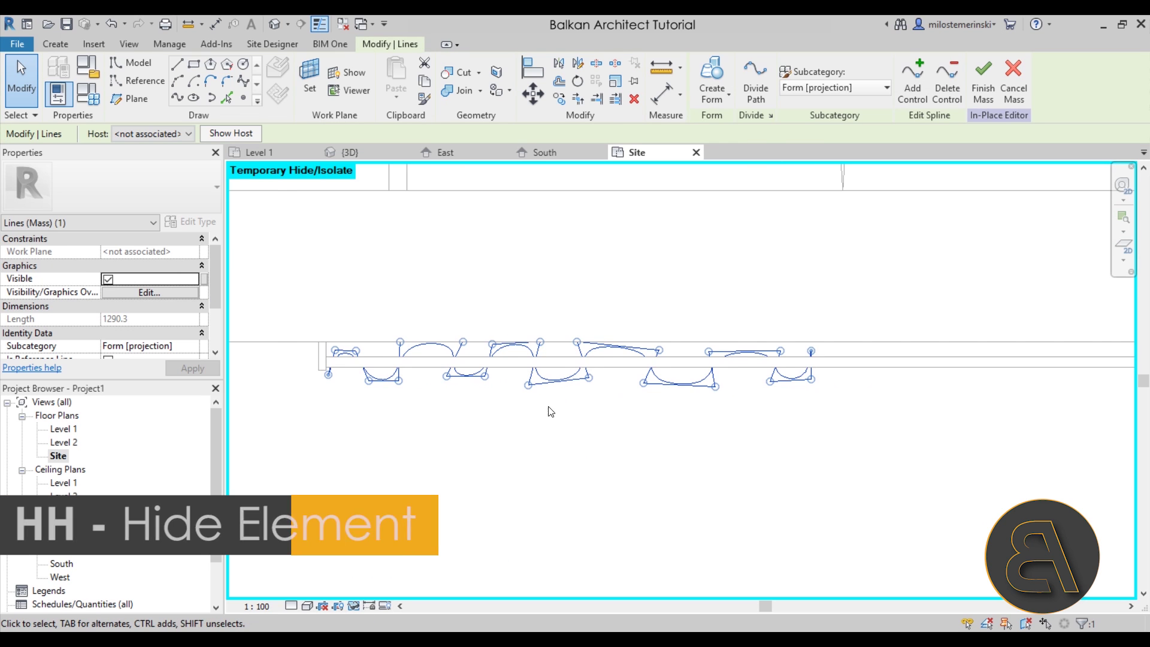
scroll(536, 455, up, 2)
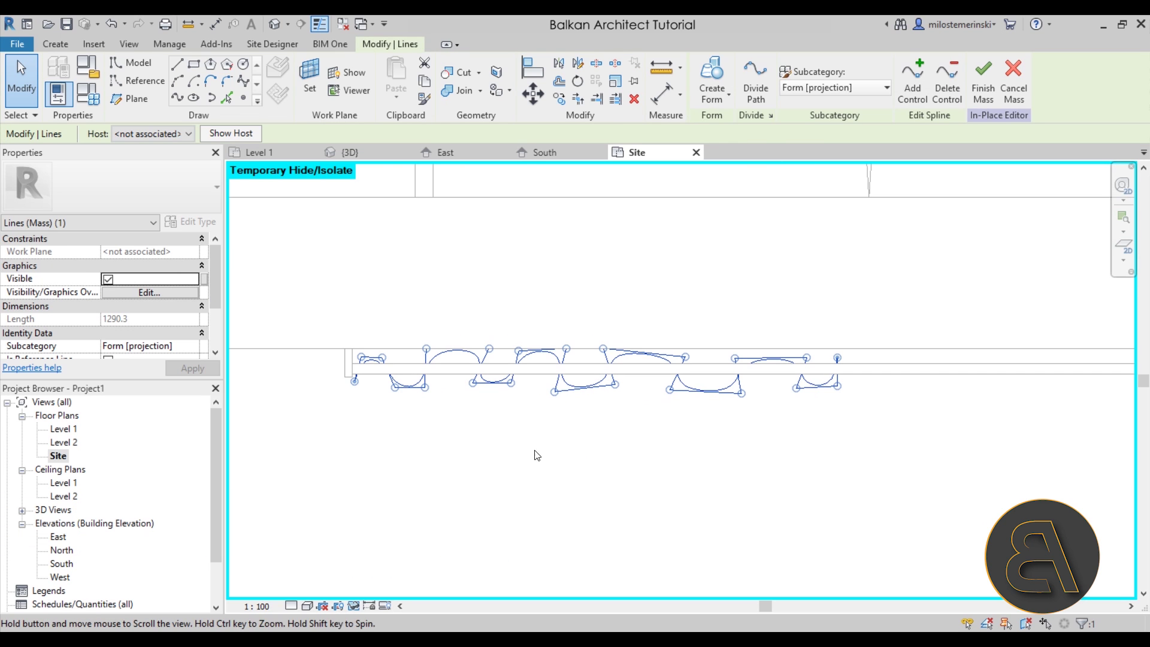
click(579, 64)
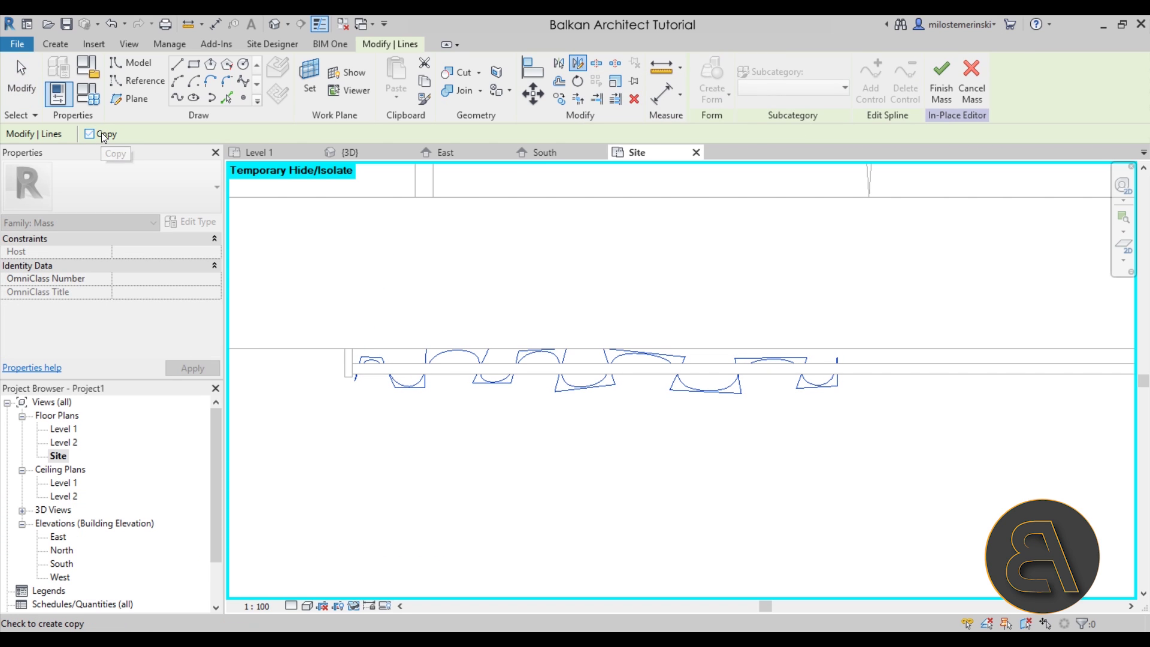
scroll(342, 359, up, 2)
scroll(389, 374, down, 2)
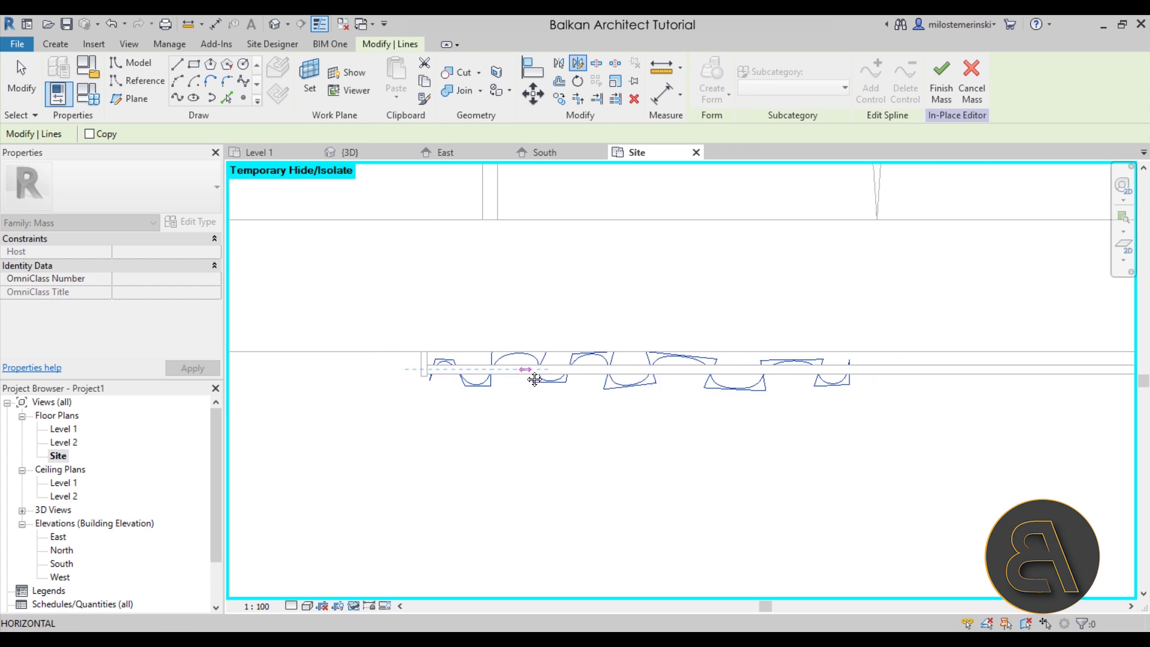
click(755, 357)
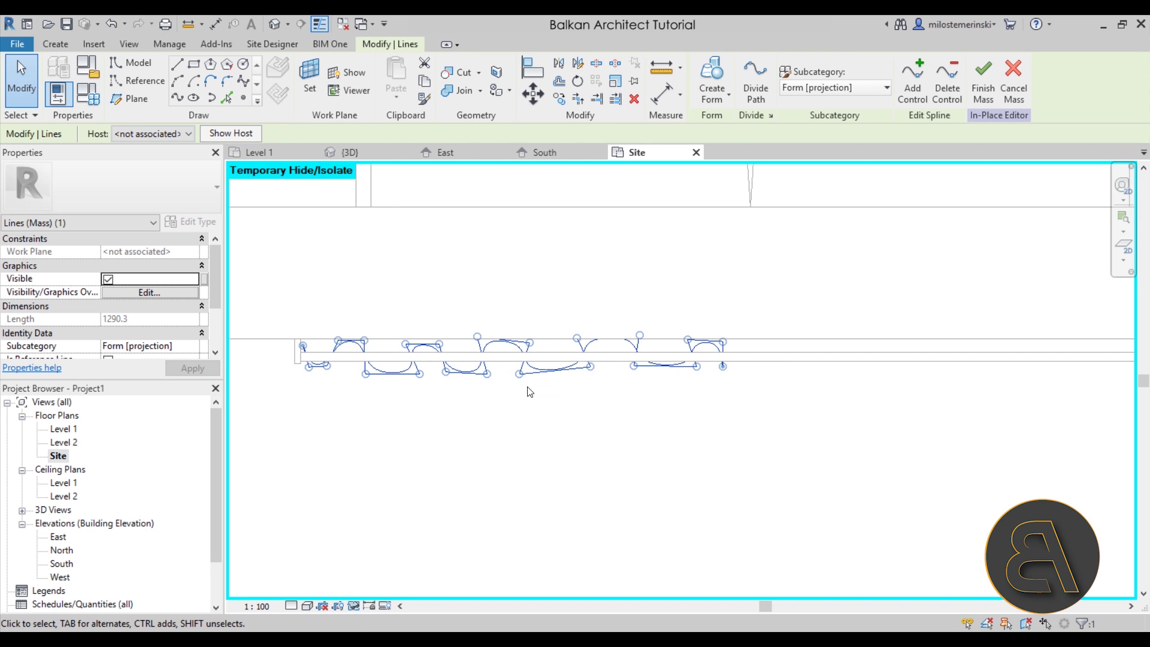
click(570, 390)
scroll(532, 364, up, 1)
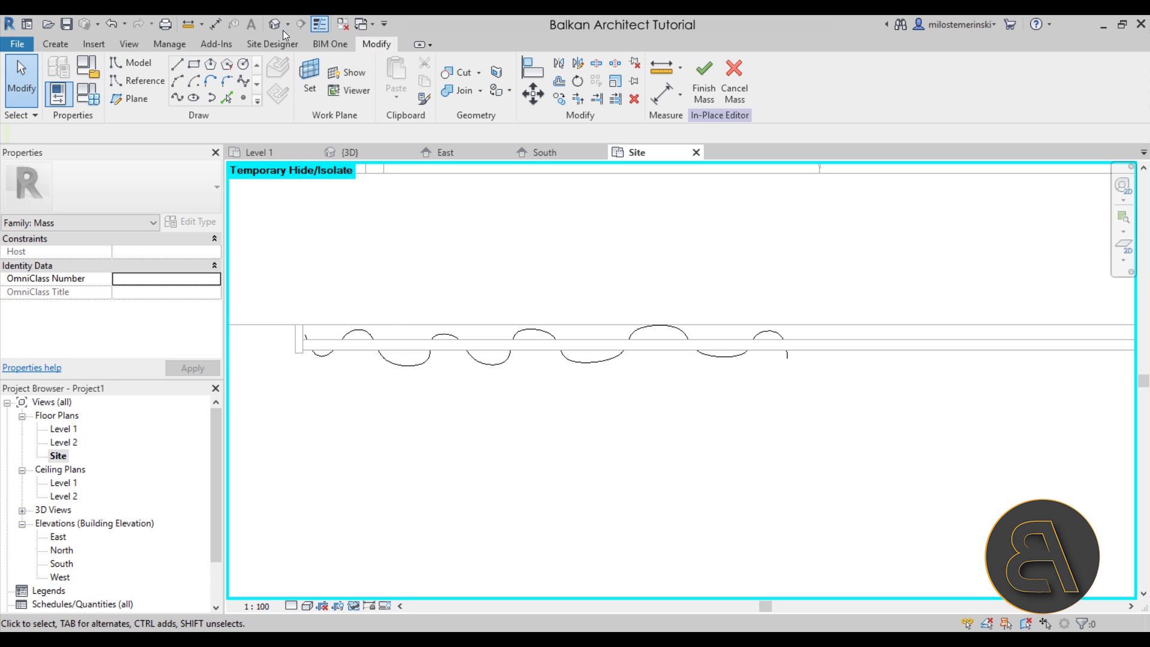
Return to the South elevation and pick the wall face as the work plane
double_click(62, 563)
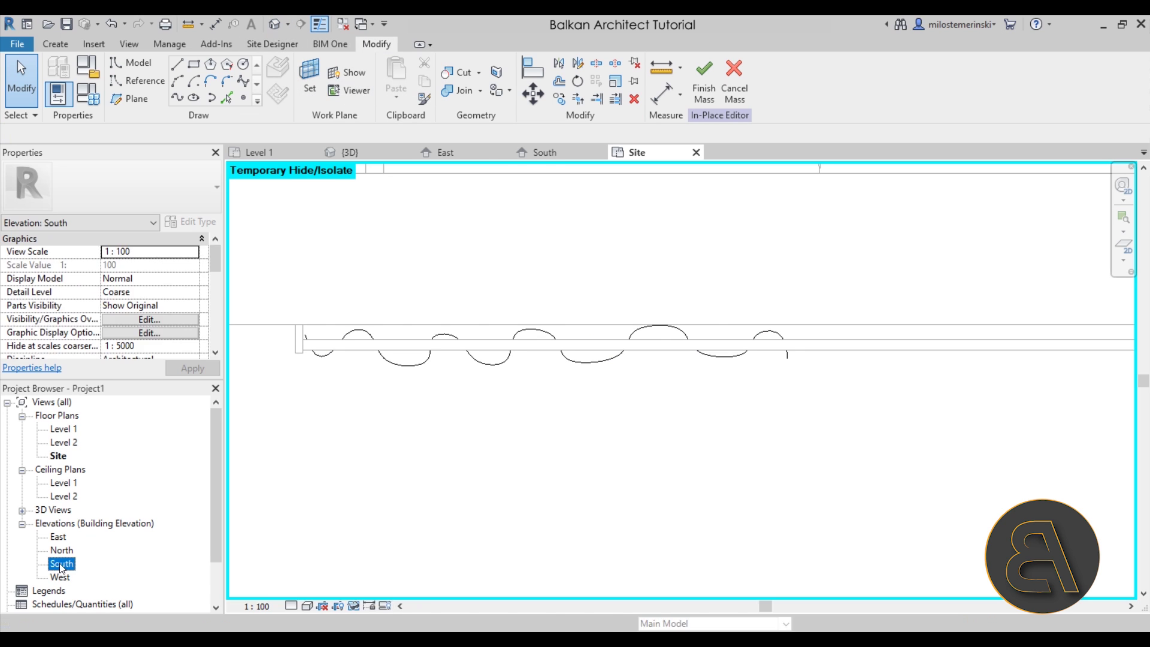
scroll(586, 311, up, 3)
scroll(601, 320, down, 4)
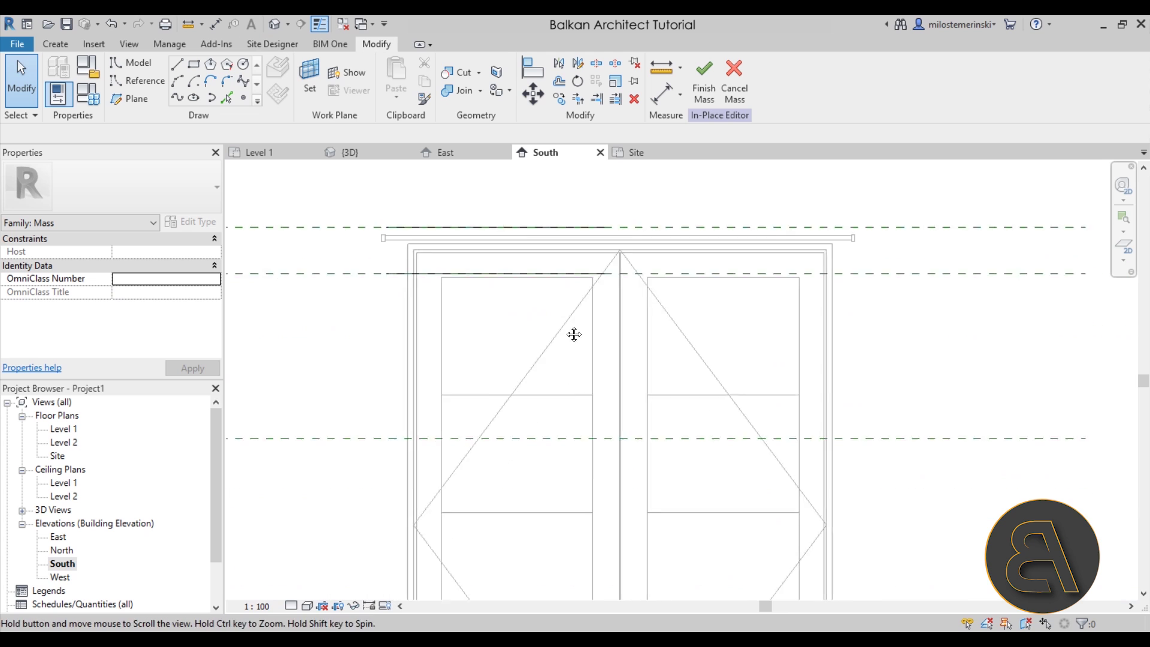
scroll(517, 308, down, 2)
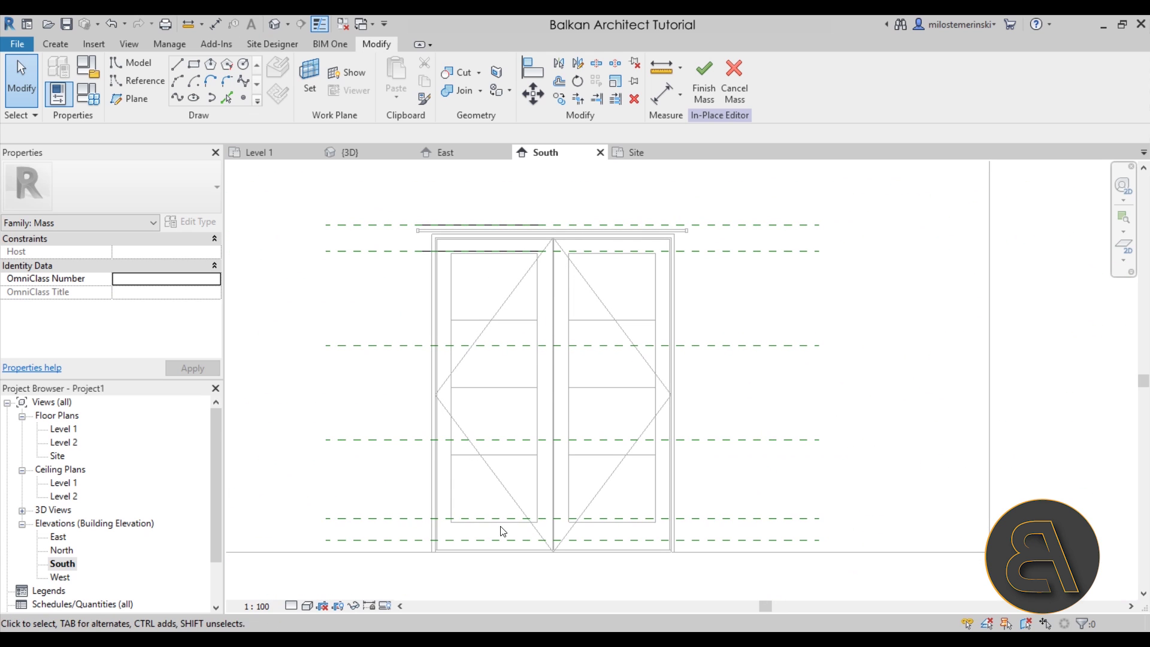
scroll(531, 470, down, 4)
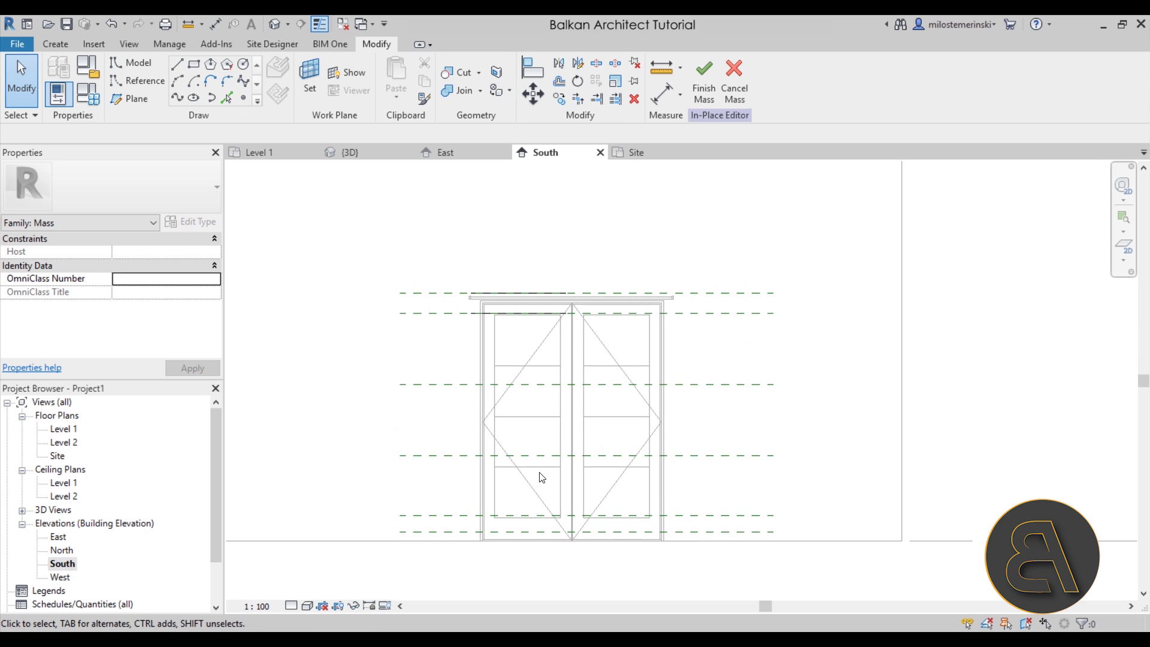
middle_drag(461, 439, 495, 444)
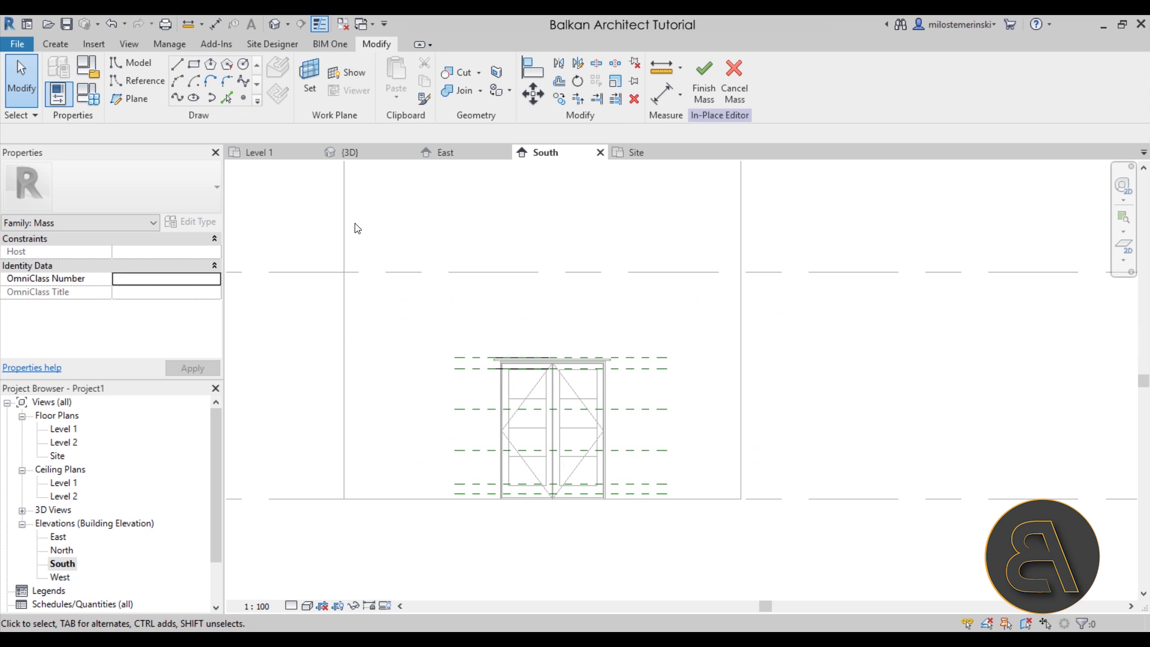
click(311, 77)
click(272, 379)
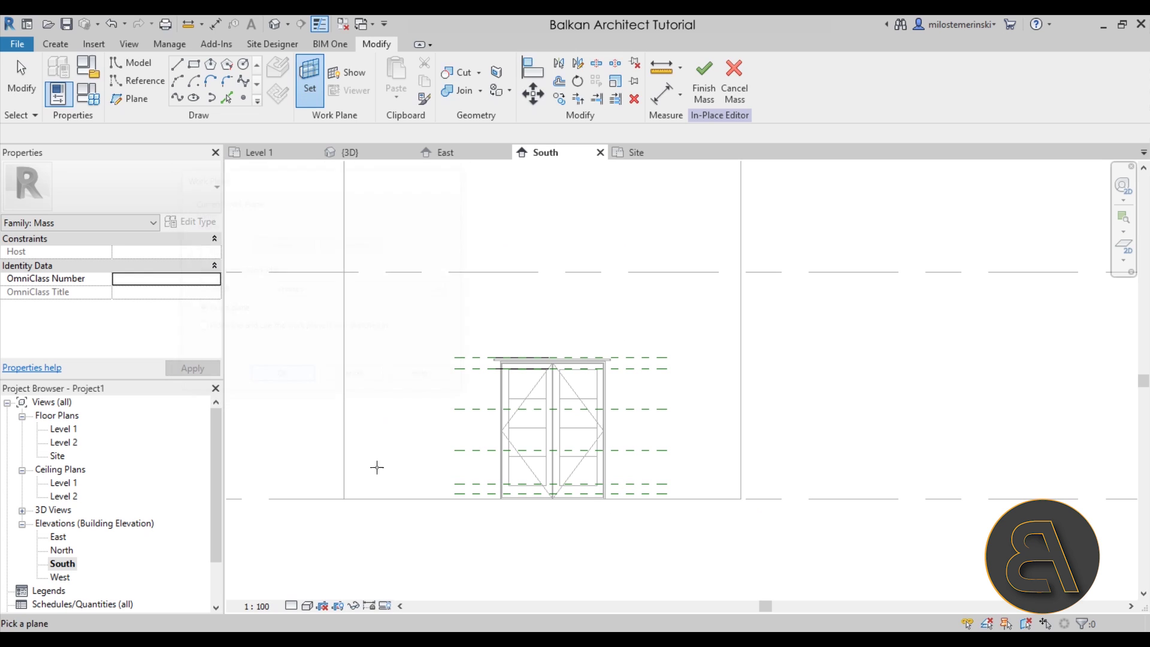
click(360, 496)
scroll(598, 389, up, 2)
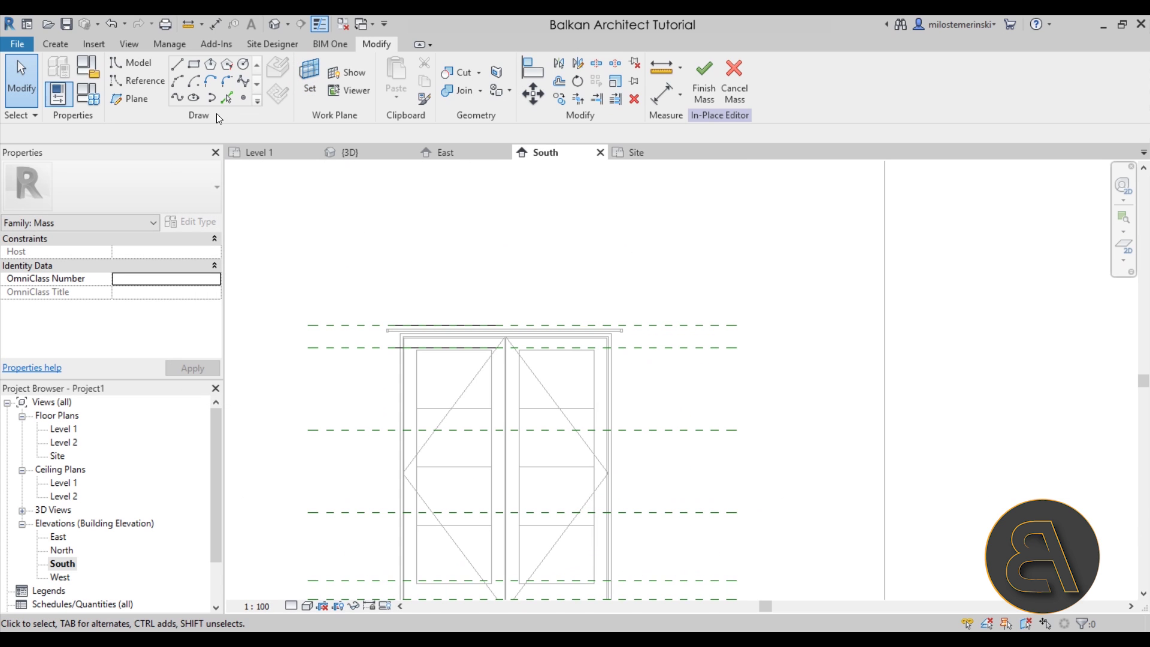
Draw a vertical guide spline from above the rod at the door's middle down to the floor, bulging toward the left side
click(248, 81)
scroll(533, 356, up, 2)
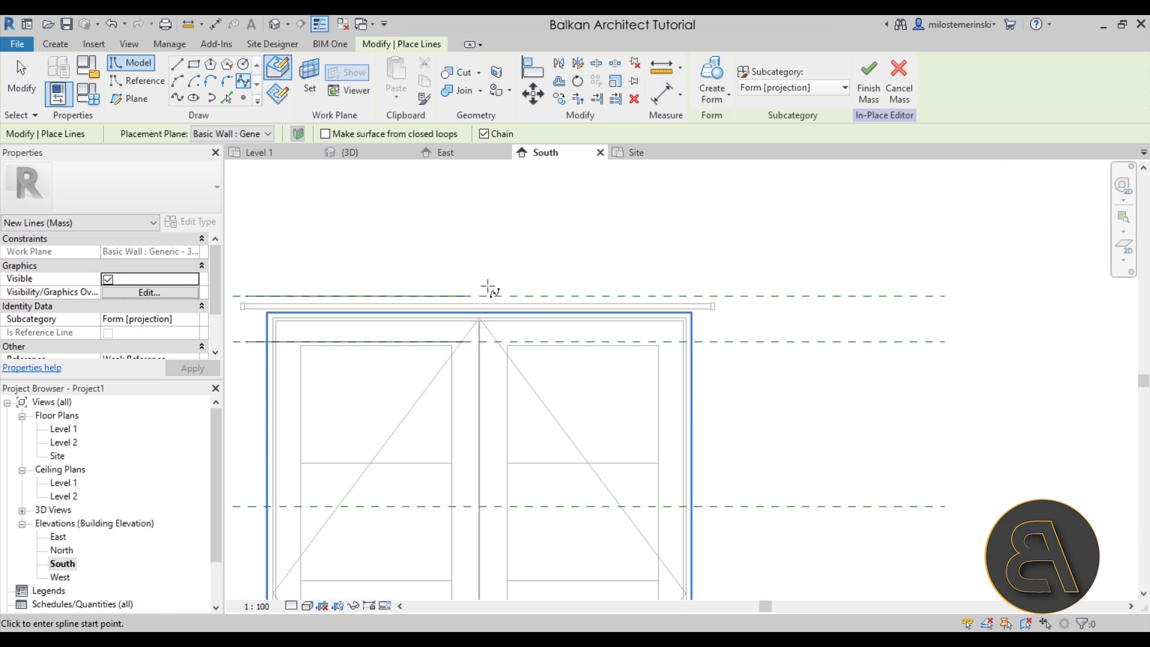
click(477, 375)
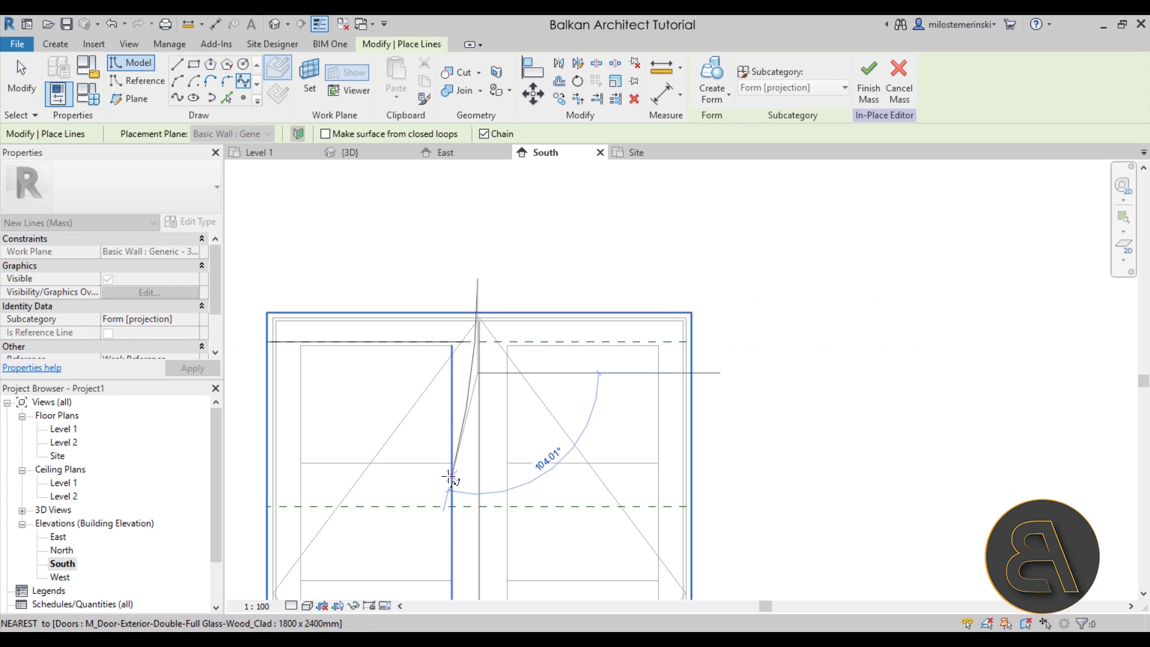
scroll(452, 479, down, 1)
middle_drag(453, 479, 578, 336)
scroll(577, 333, up, 3)
click(587, 363)
scroll(520, 449, down, 2)
middle_drag(520, 449, 572, 246)
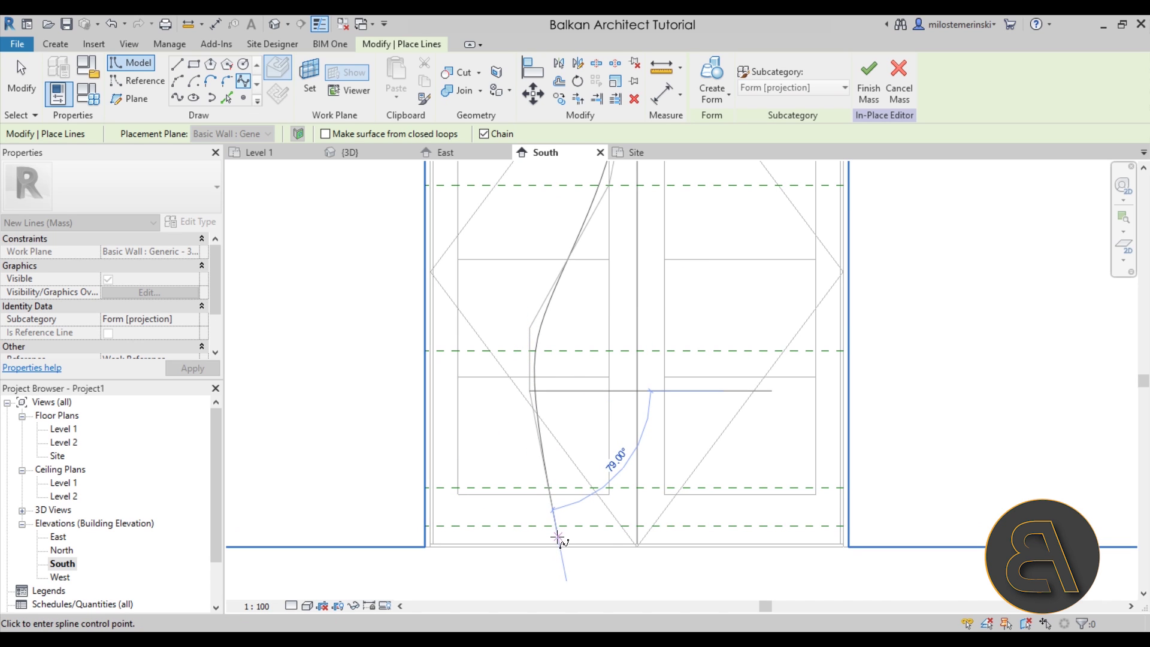
click(548, 544)
key(Escape)
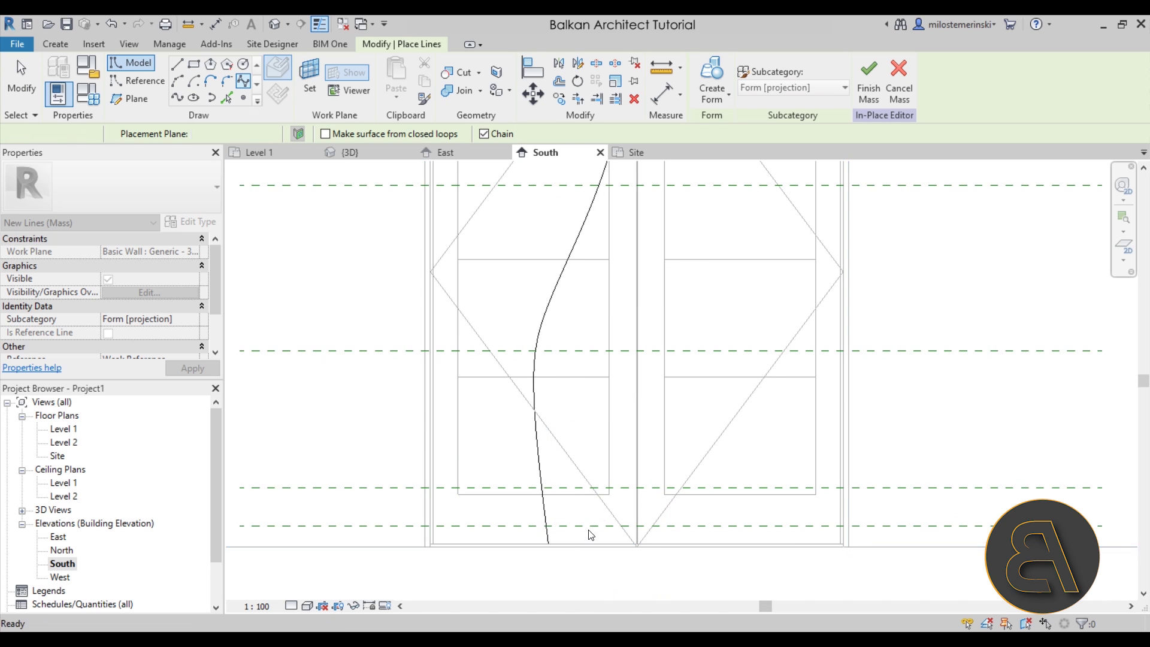
Move the guide spline's two control points around the fourth reference plane farther left to deepen its curve
key(Escape)
click(537, 458)
drag(528, 328, 512, 334)
drag(526, 392, 505, 392)
drag(511, 334, 505, 339)
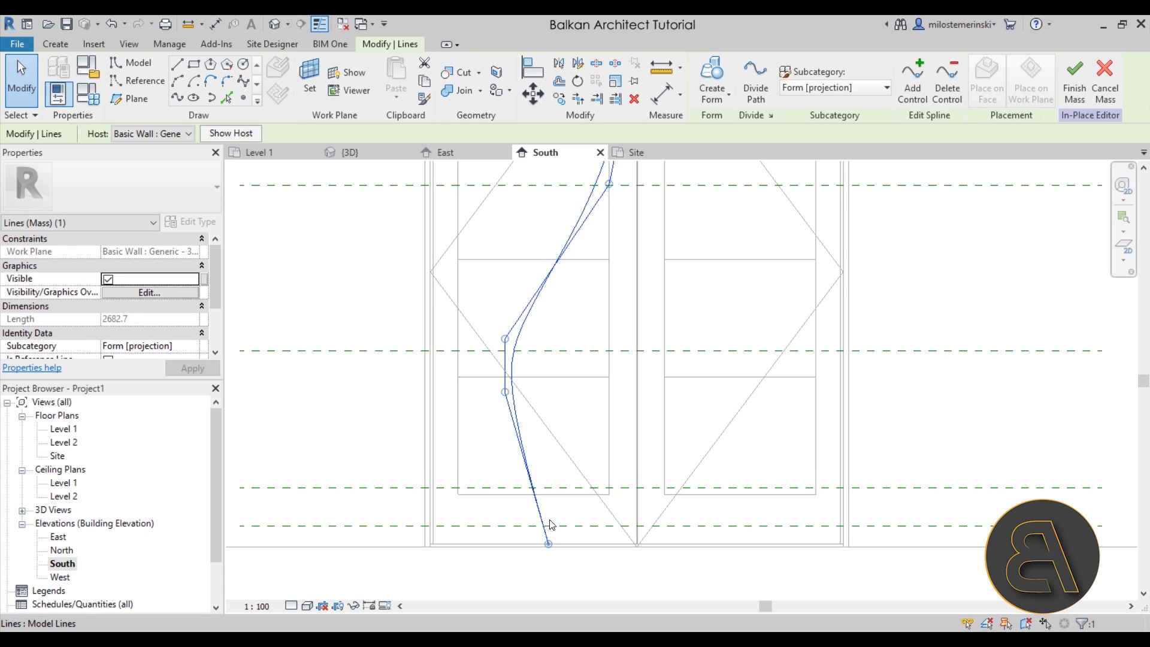
Shift the guide spline's lower endpoint and its control point near the third reference plane slightly toward the left side of the door
drag(543, 540, 522, 534)
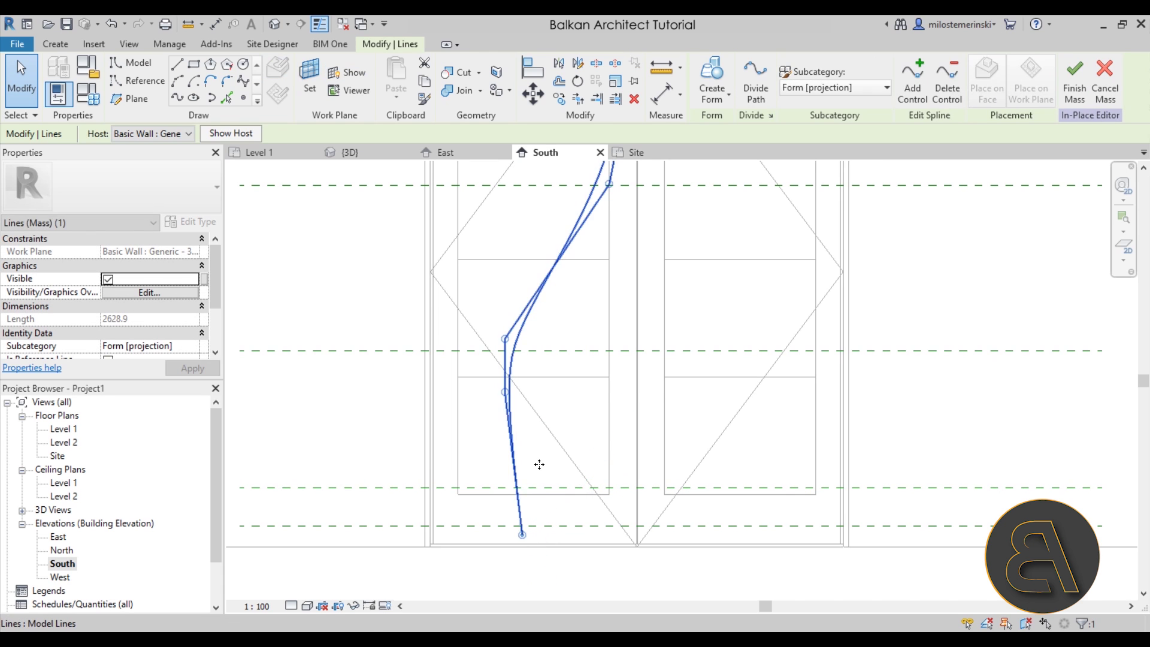
scroll(540, 467, down, 4)
middle_drag(540, 467, 539, 547)
scroll(567, 437, up, 1)
key(Escape)
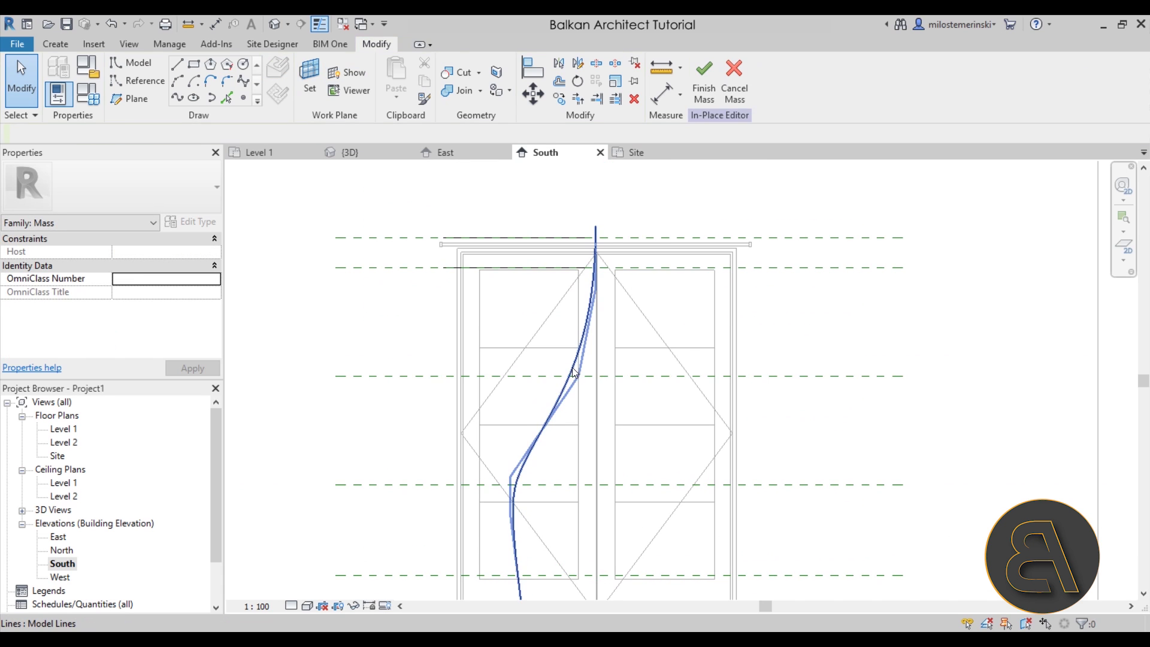
click(572, 367)
drag(578, 376, 569, 376)
key(Escape)
Copy the wavy profile from the second reference plane straight down onto the third, with Constrain off
scroll(579, 421, down, 1)
middle_drag(579, 420, 549, 402)
scroll(555, 309, up, 3)
click(565, 309)
scroll(563, 309, up, 3)
scroll(545, 336, down, 3)
middle_drag(399, 350, 517, 282)
middle_drag(434, 310, 511, 254)
click(403, 277)
click(442, 201)
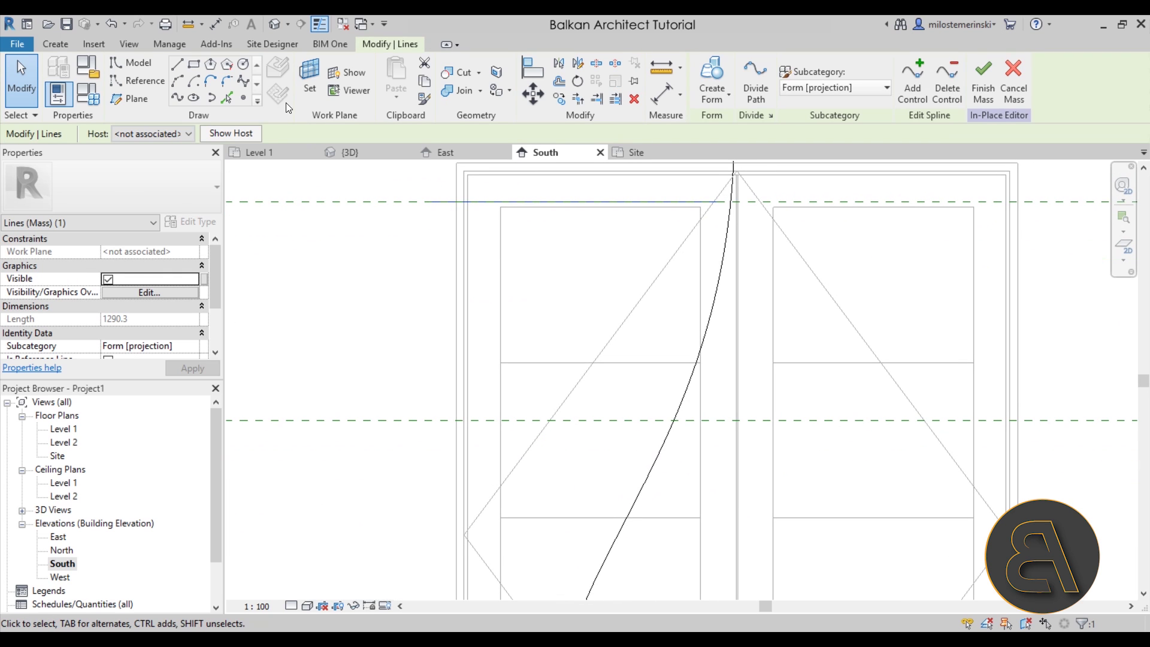
key(c)
key(c)
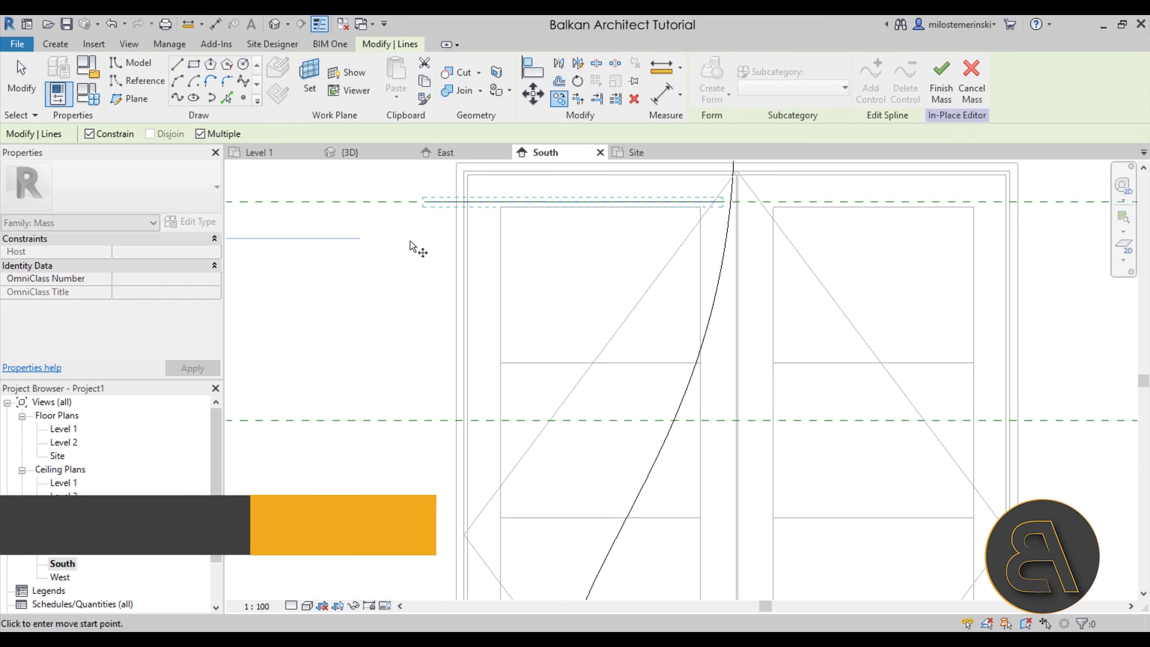
click(99, 134)
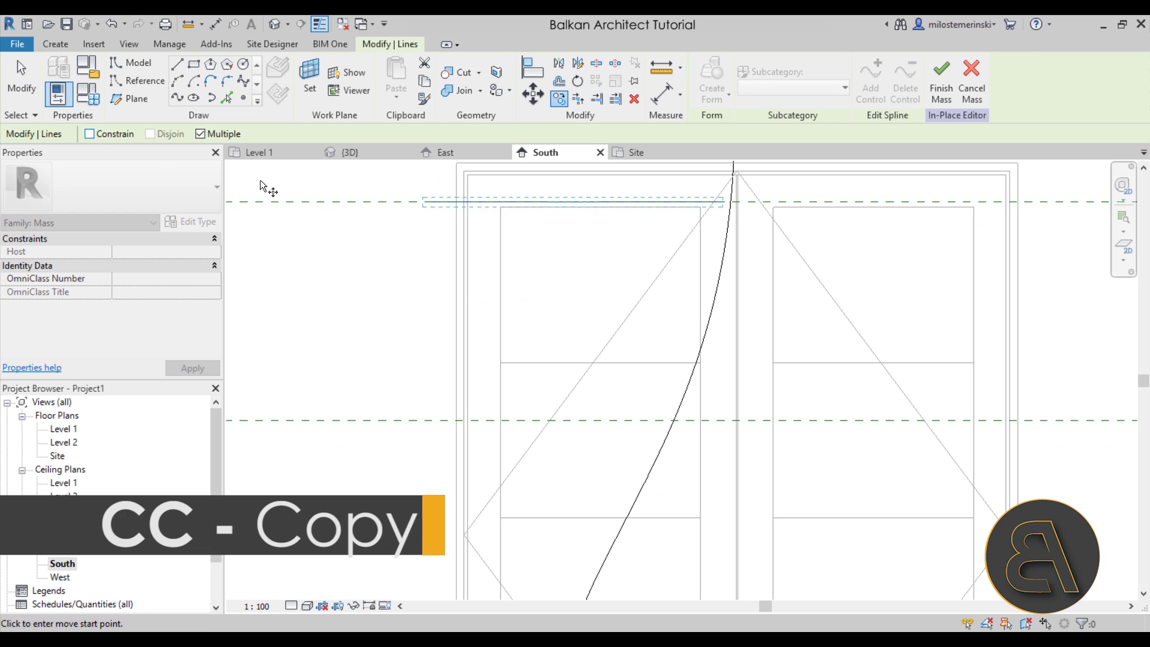
click(304, 202)
scroll(326, 374, down, 1)
middle_drag(291, 409, 304, 333)
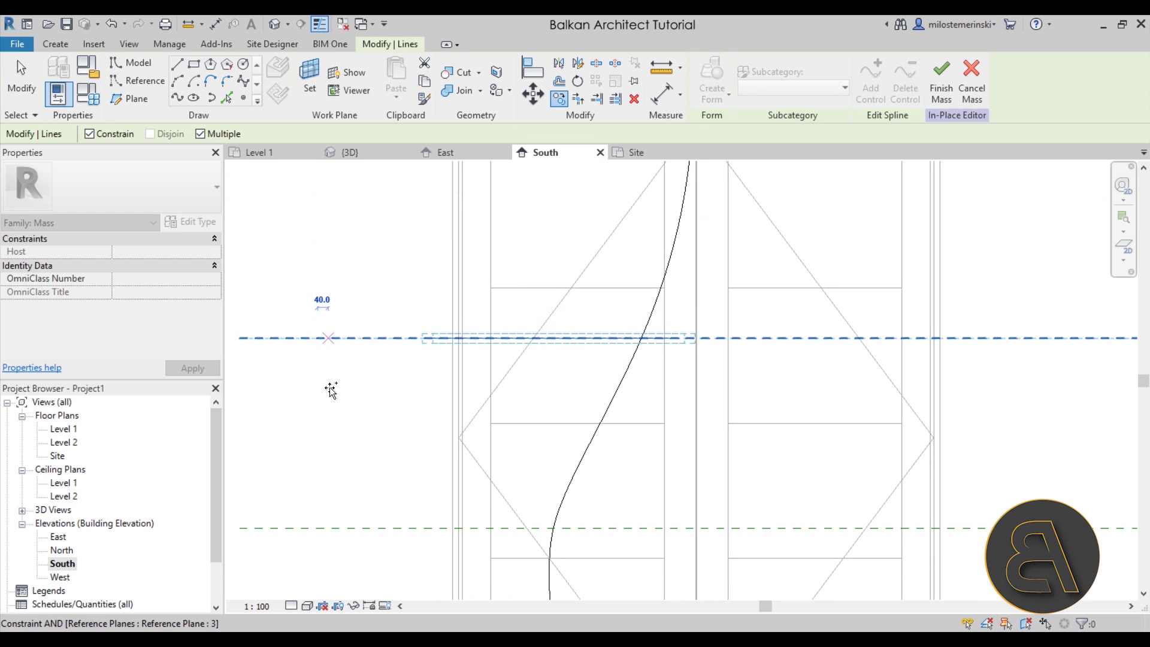
click(386, 375)
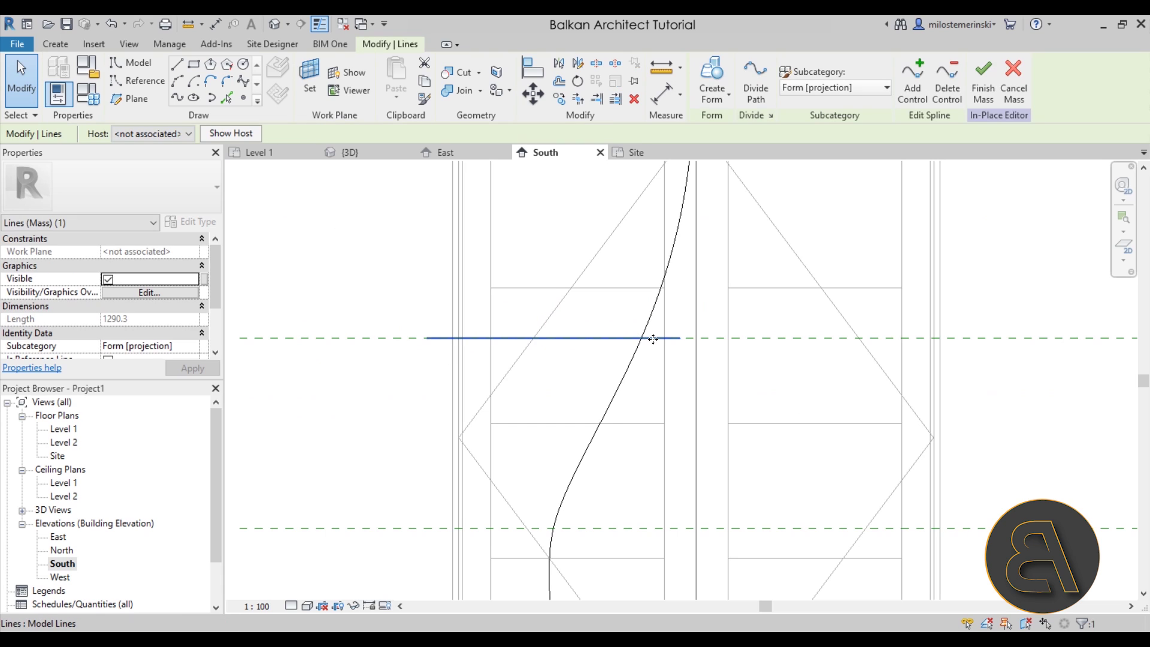
In the Site plan, temporarily hide the original profile overlapping the copy, and select the third-plane spline
double_click(58, 456)
click(495, 465)
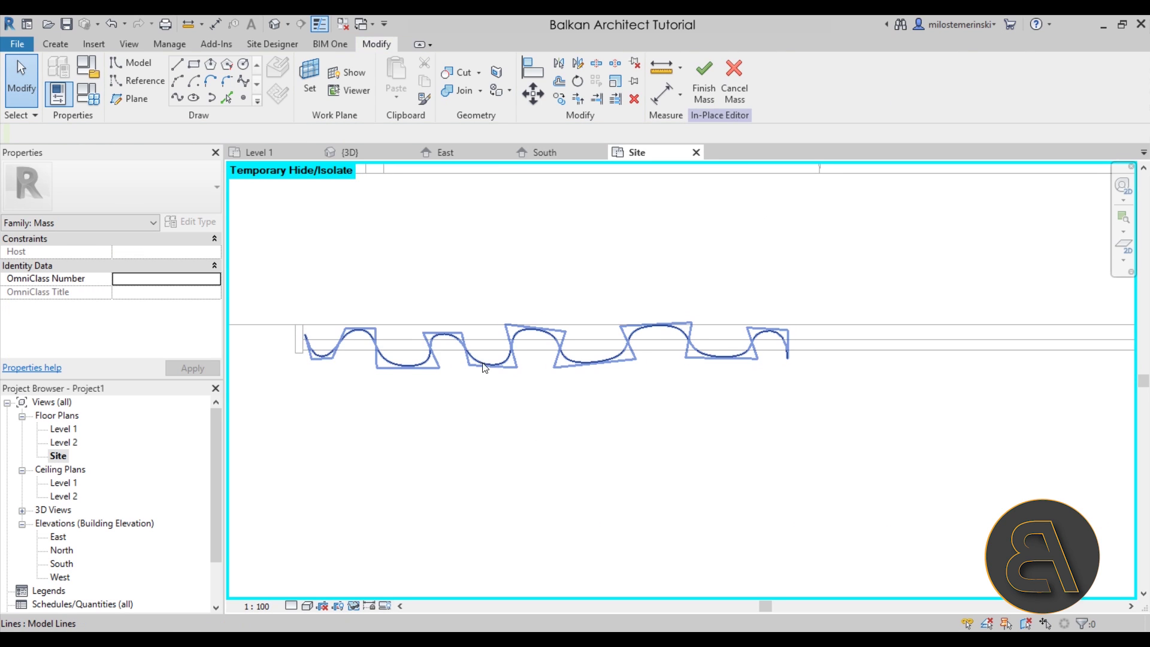
click(538, 458)
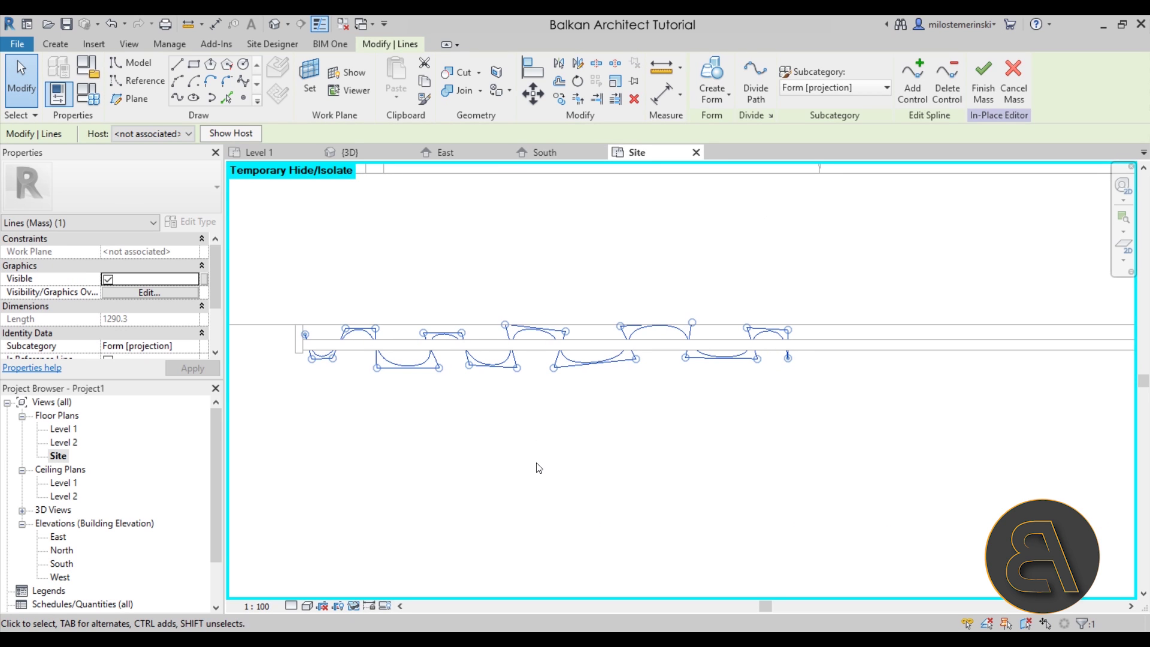
click(346, 422)
click(402, 367)
click(355, 610)
click(407, 567)
click(601, 363)
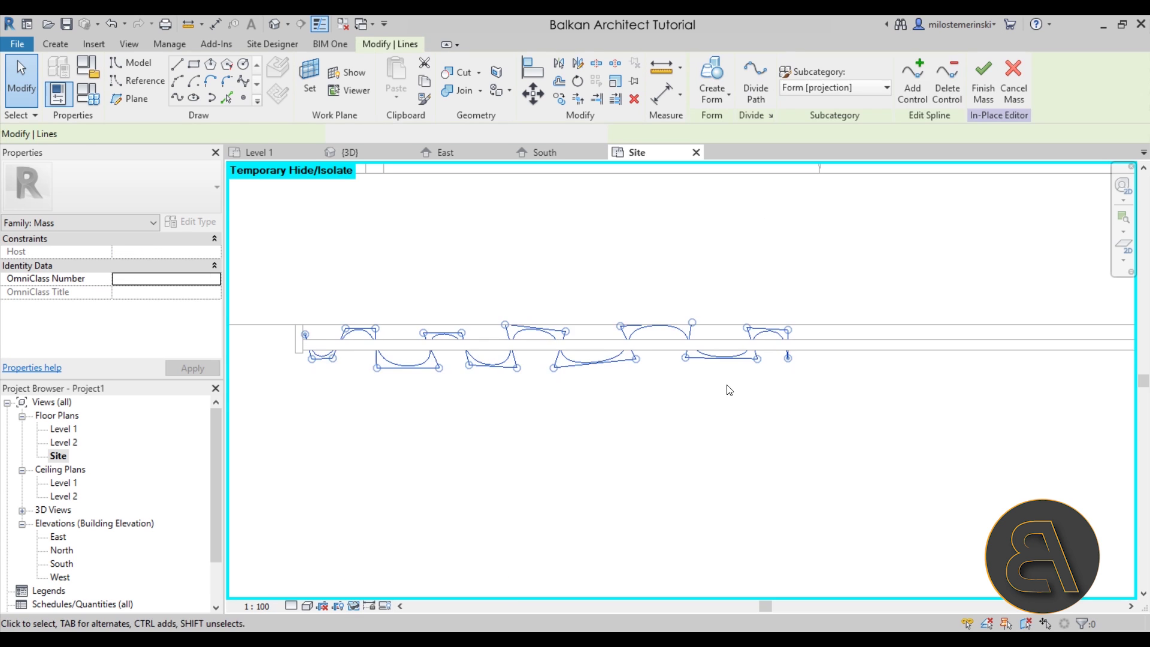
Pull the third-plane spline's free end and last folds toward the holder bracket, and check its length against the guide in South
scroll(727, 390, up, 3)
drag(666, 394, 597, 391)
drag(647, 340, 574, 347)
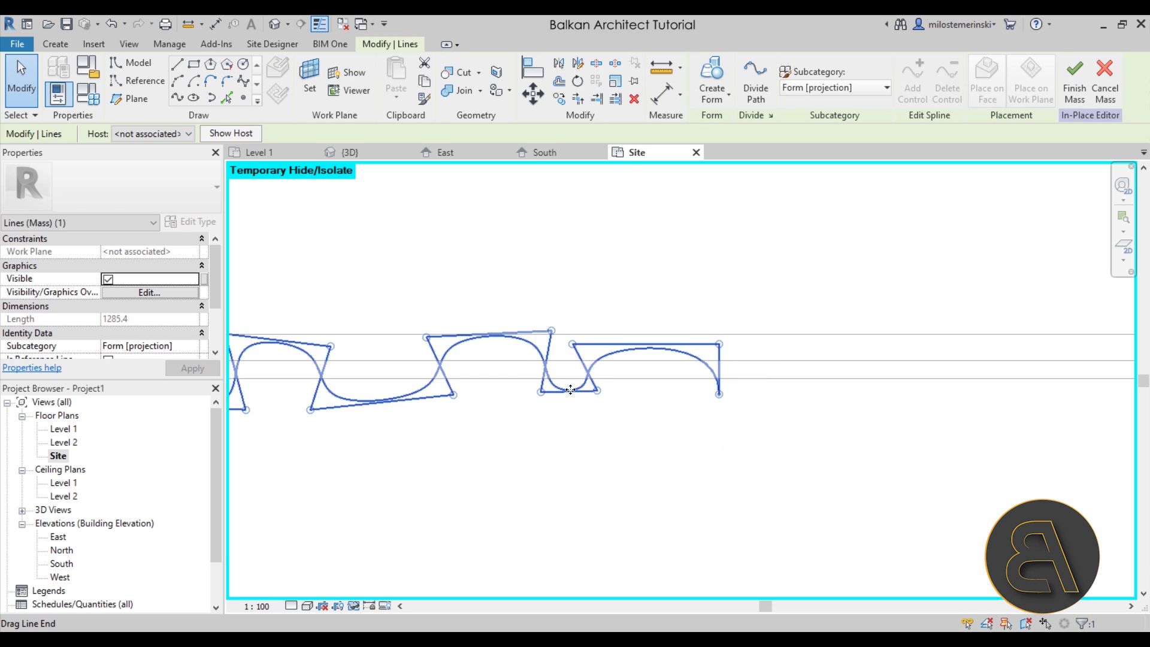
drag(540, 391, 481, 396)
drag(548, 336, 494, 342)
drag(718, 344, 629, 346)
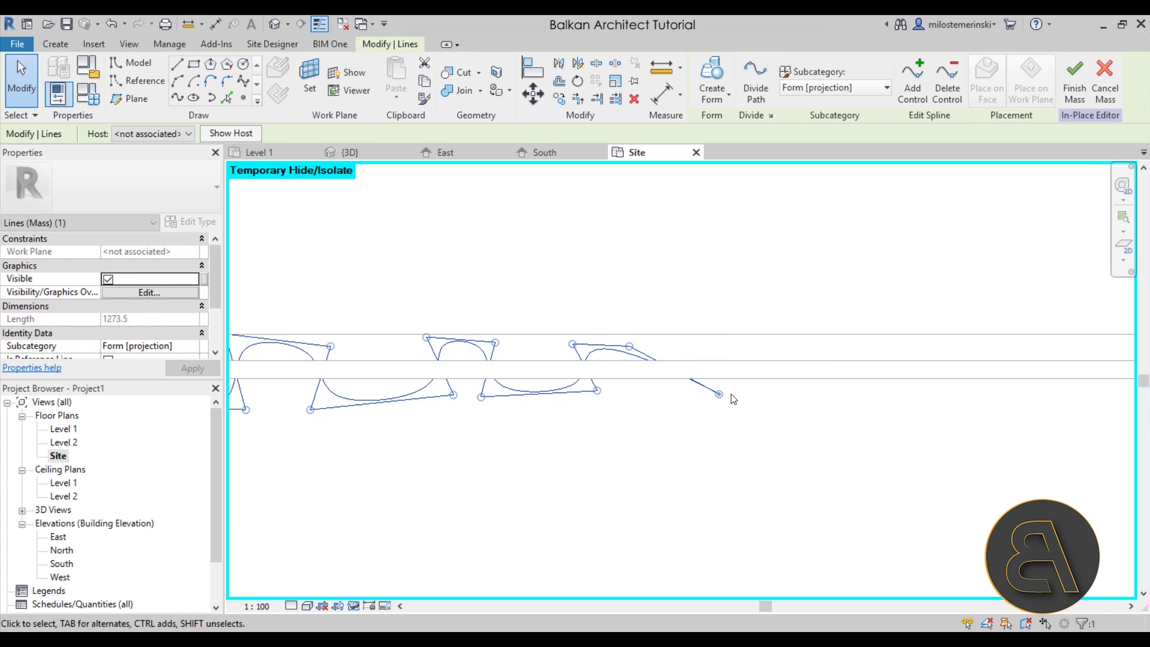
drag(719, 394, 619, 389)
key(Escape)
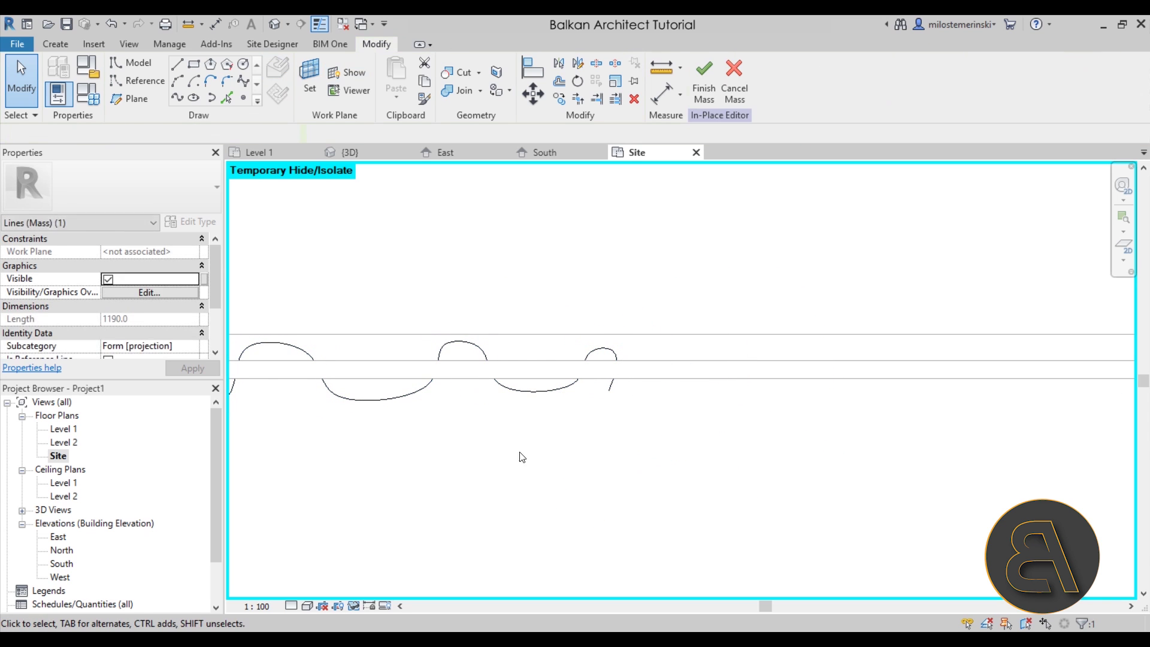
key(Escape)
double_click(62, 563)
scroll(649, 342, up, 5)
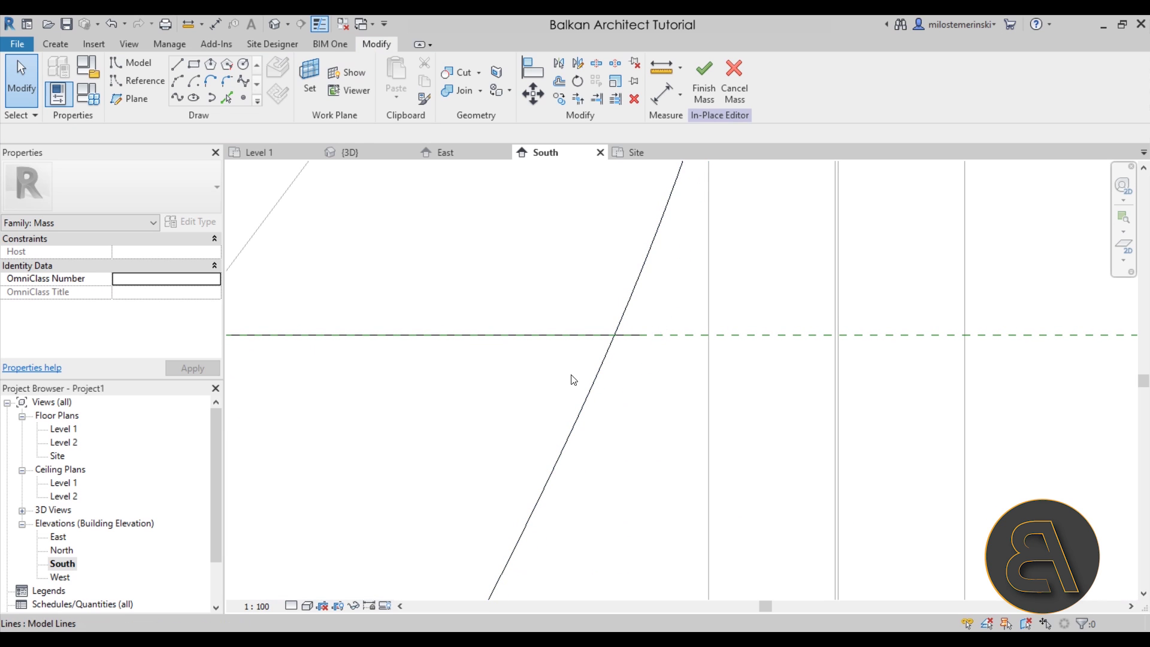
Compress the free-end half of the third-plane spline further toward the bracket in Site, and recheck it against the guide in South
double_click(57, 456)
click(612, 386)
scroll(654, 458, down, 1)
middle_drag(654, 458, 754, 463)
drag(558, 408, 477, 414)
drag(531, 350, 463, 355)
drag(598, 355, 534, 360)
drag(584, 409, 516, 416)
drag(676, 358, 586, 359)
drag(700, 403, 563, 408)
drag(733, 359, 644, 362)
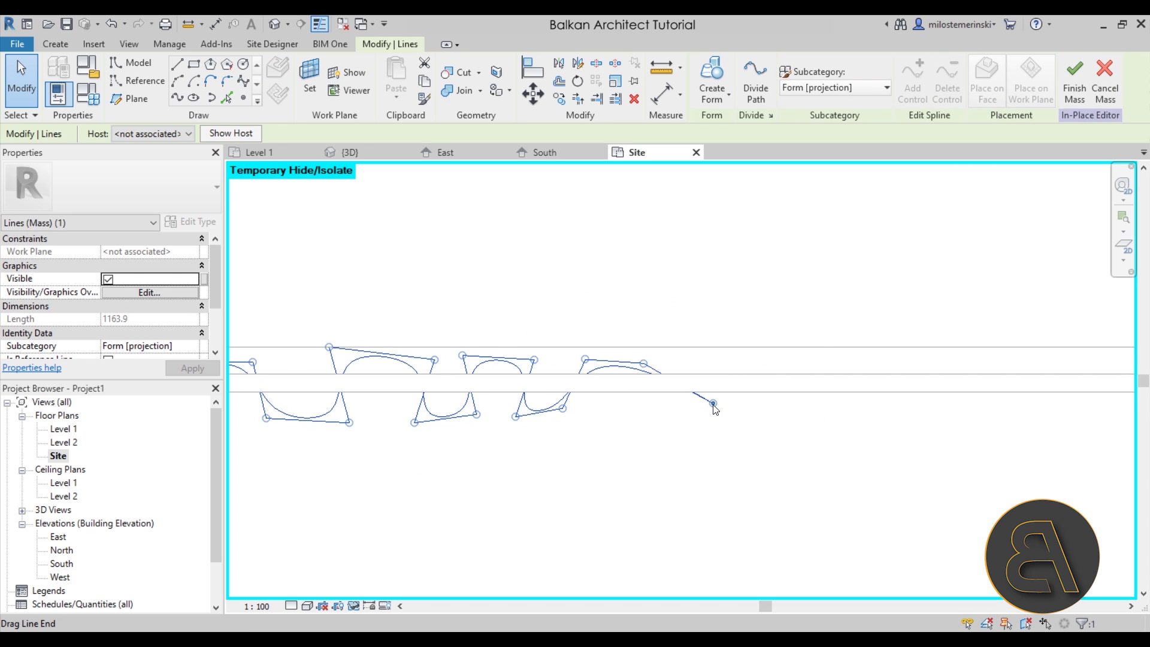
drag(712, 409, 615, 403)
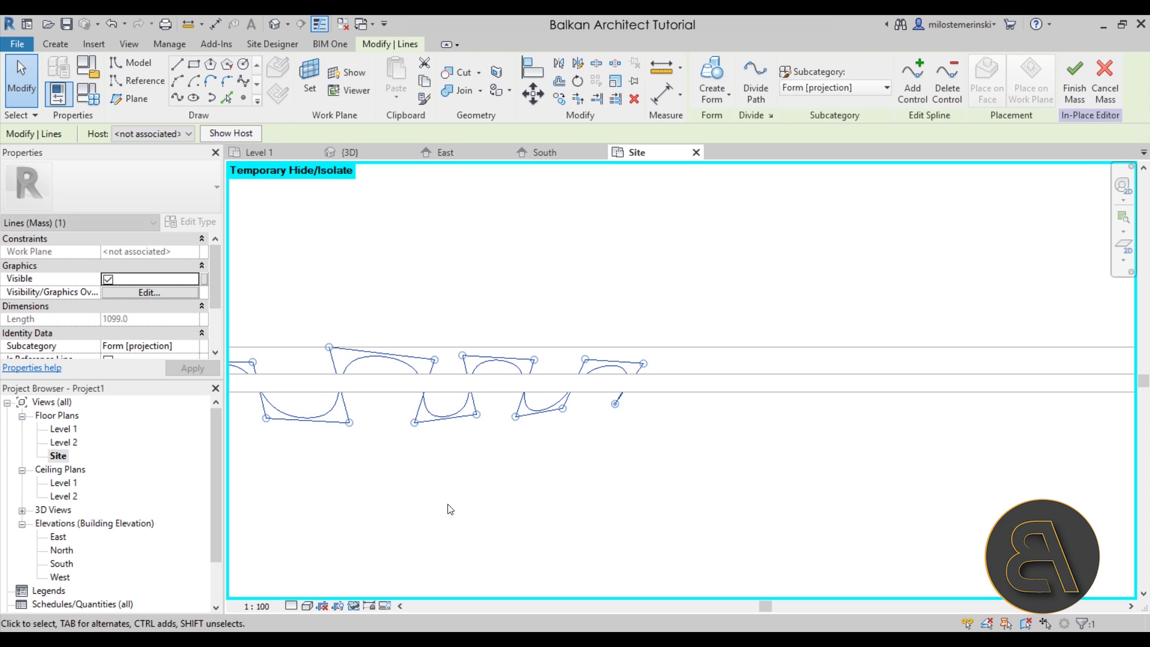
double_click(68, 566)
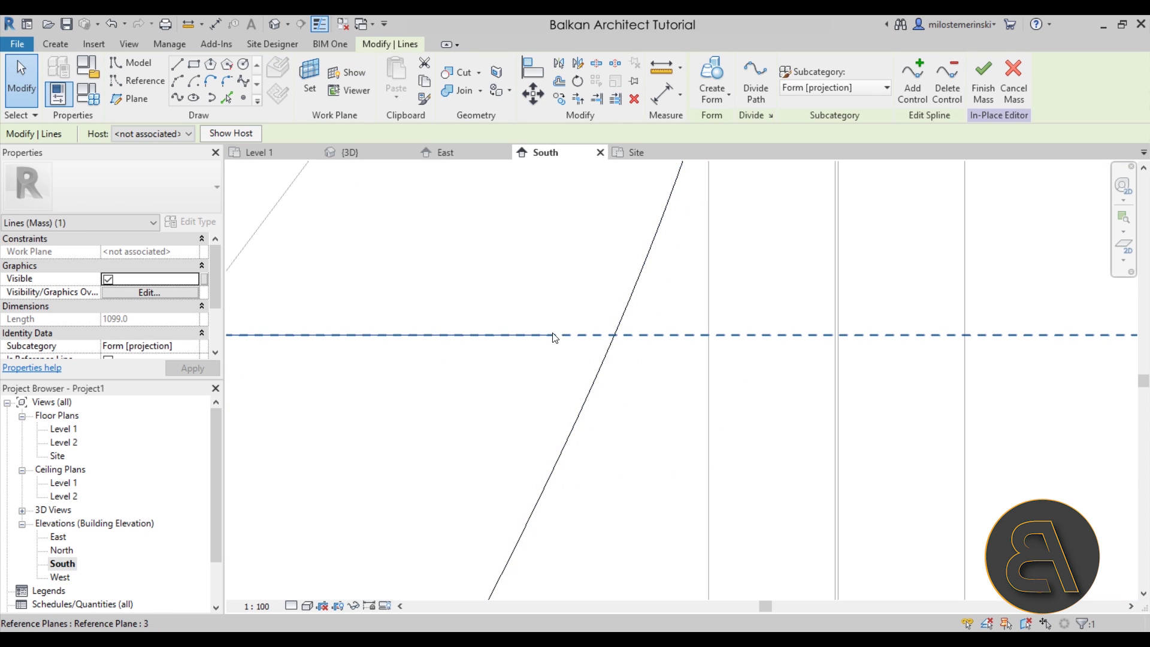
scroll(508, 371, down, 4)
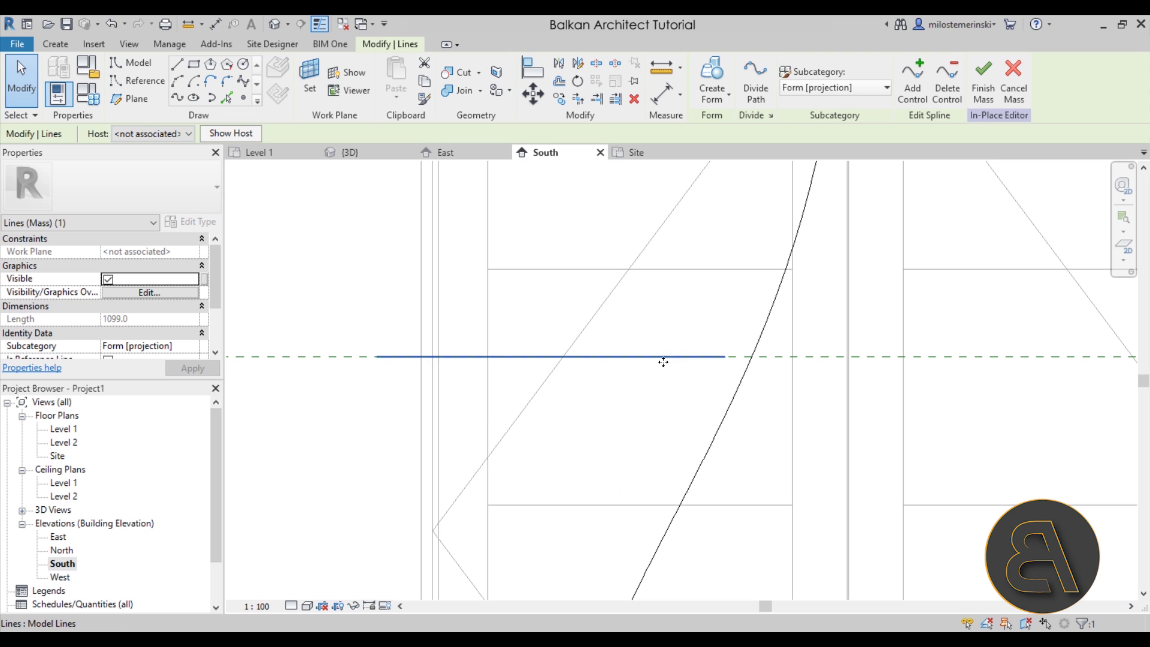
In the Site plan, tighten the third-plane spline's folds nearest the bracket by moving their control points closer together
double_click(57, 460)
scroll(492, 431, down, 2)
middle_drag(405, 473, 703, 472)
scroll(570, 423, up, 2)
drag(570, 424, 586, 417)
drag(566, 358, 550, 368)
drag(656, 370, 612, 371)
drag(679, 425, 633, 422)
drag(718, 365, 687, 368)
drag(732, 421, 687, 419)
drag(794, 350, 741, 361)
drag(814, 425, 782, 420)
Shift the third-plane spline's remaining folds toward the bracket and vary the height of several upper control points
drag(897, 363, 873, 351)
drag(880, 425, 844, 418)
drag(929, 360, 864, 363)
drag(941, 417, 795, 420)
drag(863, 354, 832, 355)
drag(997, 364, 979, 368)
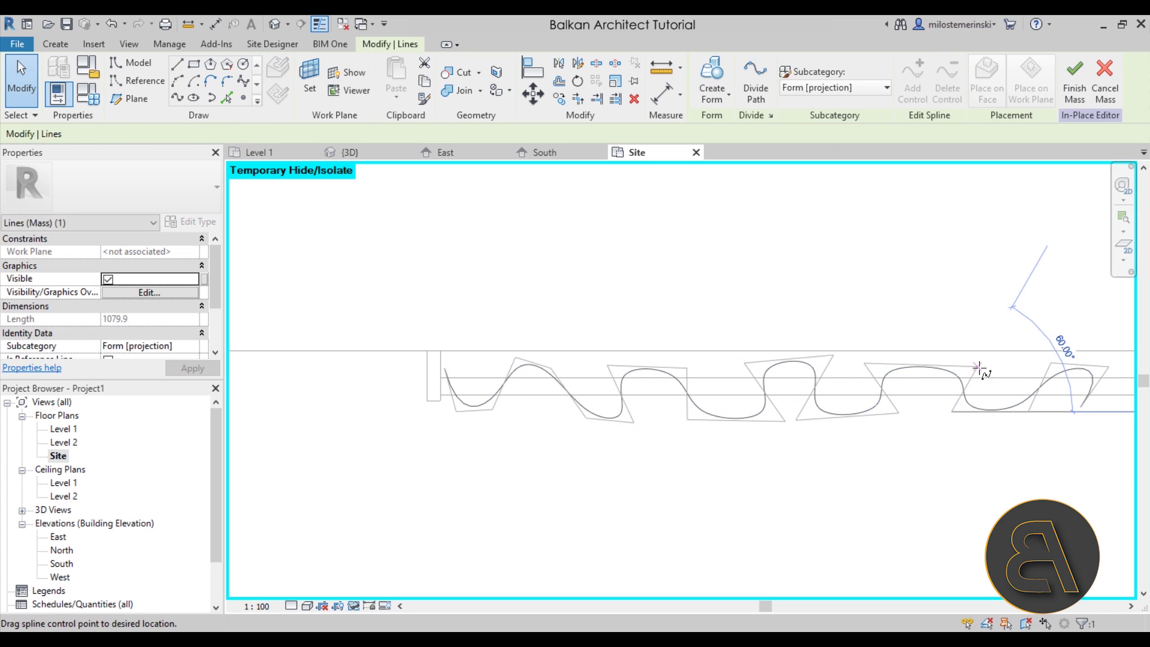
drag(1048, 364, 984, 367)
drag(1108, 367, 1053, 351)
drag(951, 368, 950, 350)
drag(687, 367, 698, 357)
drag(606, 365, 604, 357)
key(Escape)
key(Escape)
Copy the reshaped profile from the third reference plane down onto the fourth in the South elevation
scroll(636, 378, down, 2)
click(627, 339)
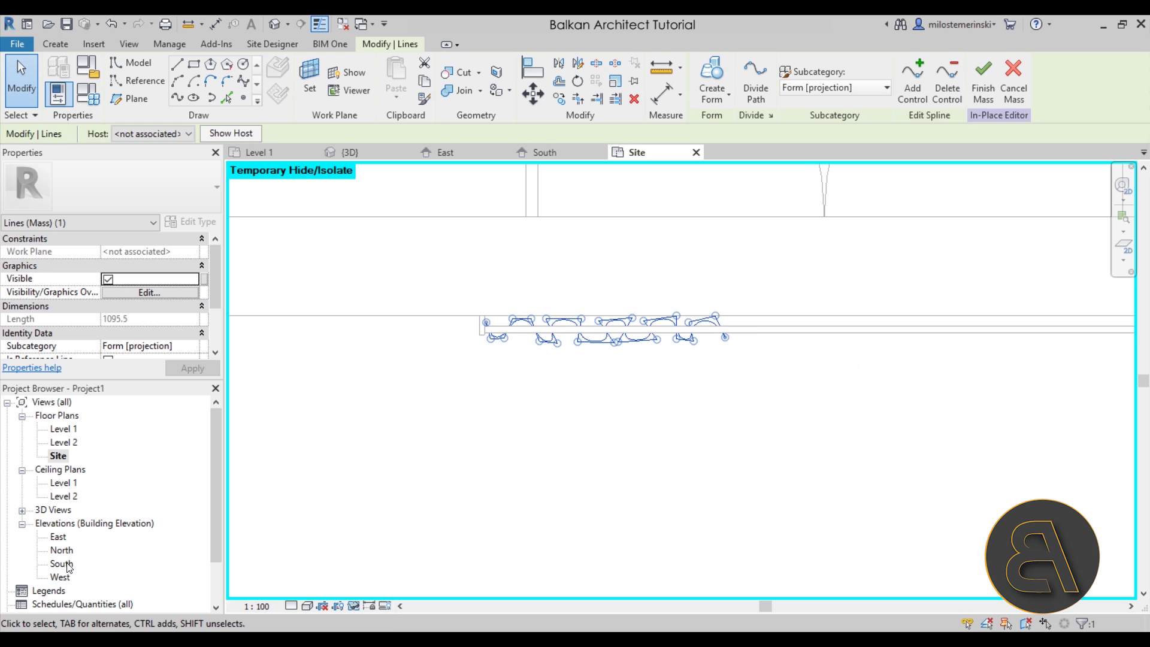
double_click(67, 563)
scroll(593, 376, down, 2)
scroll(611, 389, up, 2)
middle_drag(419, 334, 477, 240)
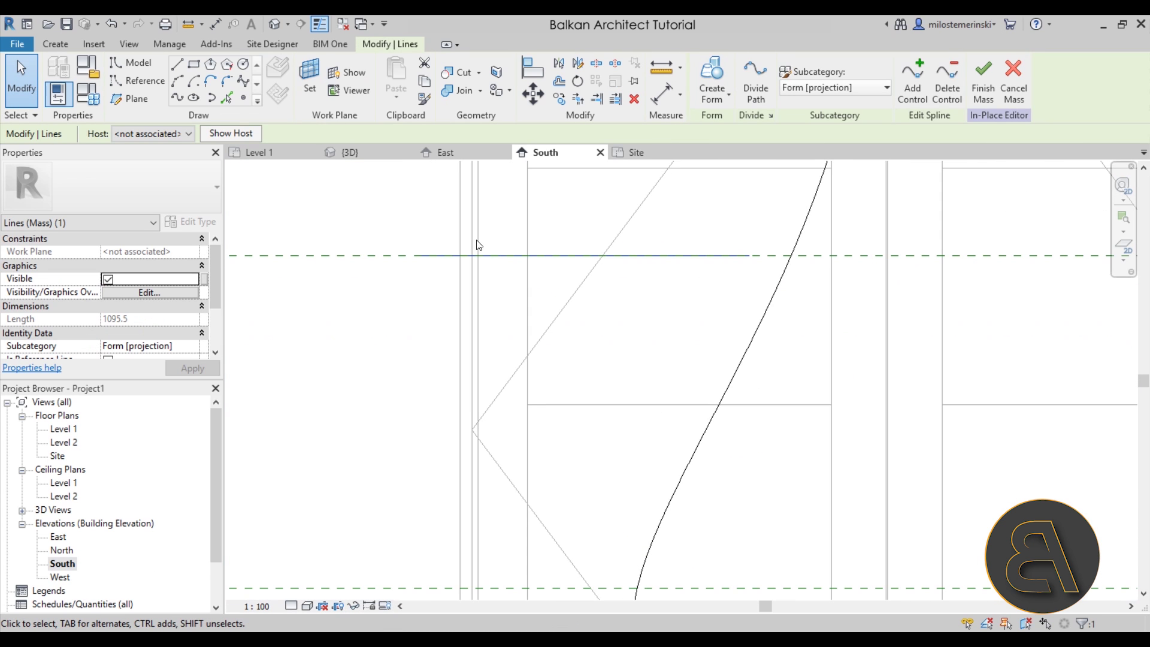
click(555, 100)
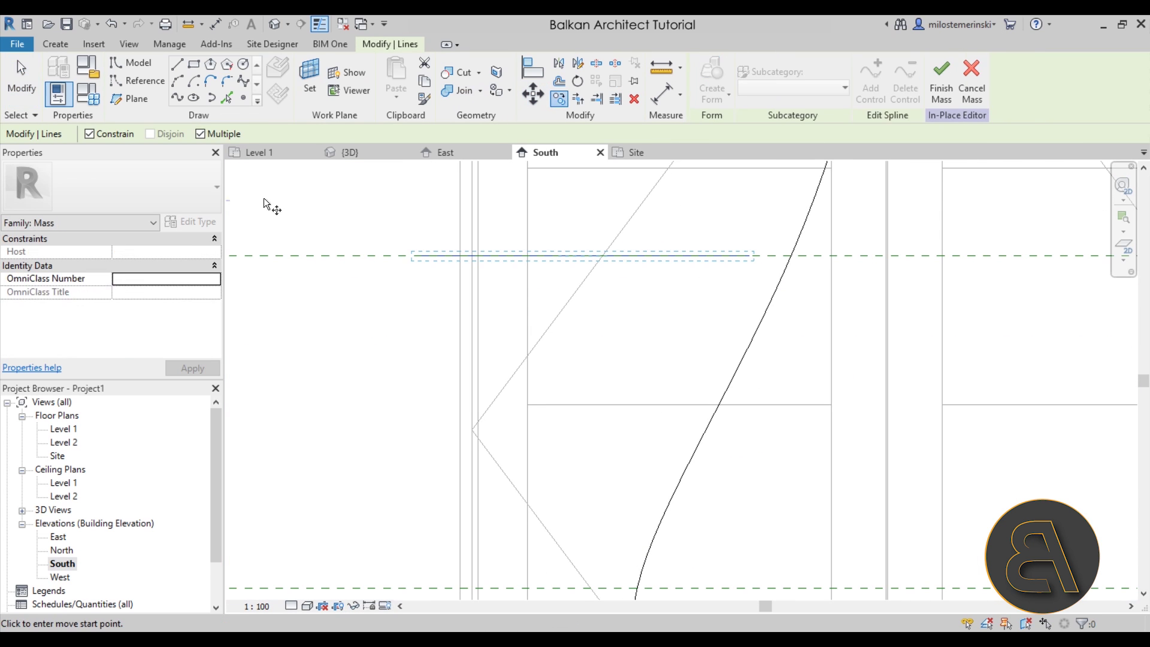
click(303, 260)
scroll(364, 359, down, 2)
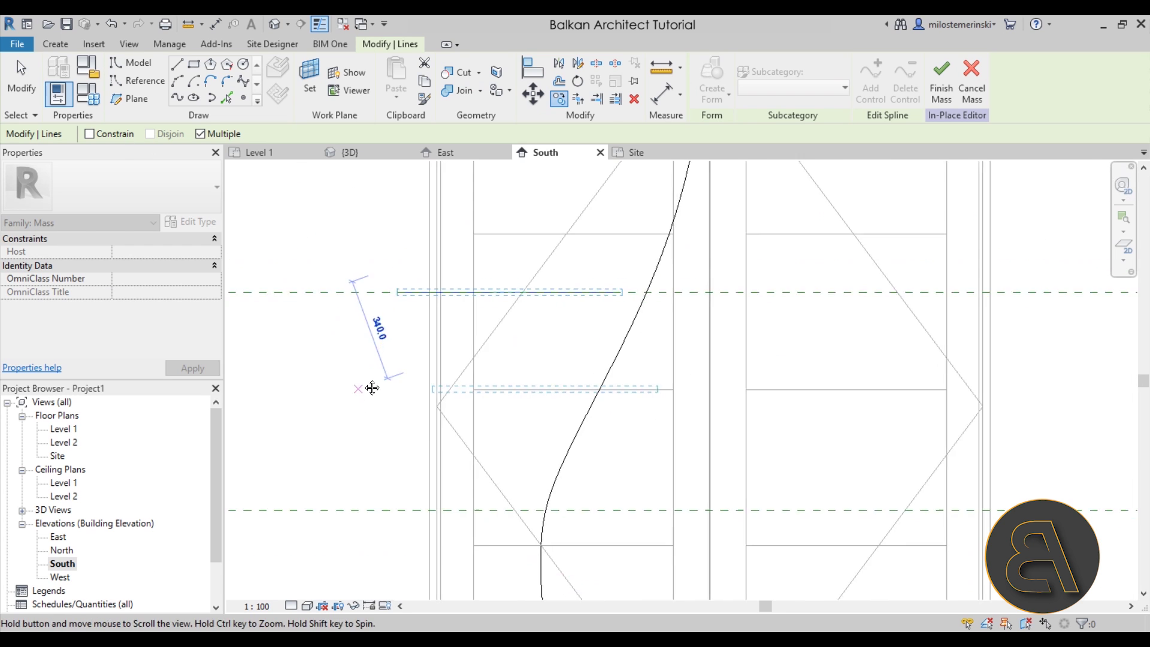
middle_drag(372, 387, 441, 237)
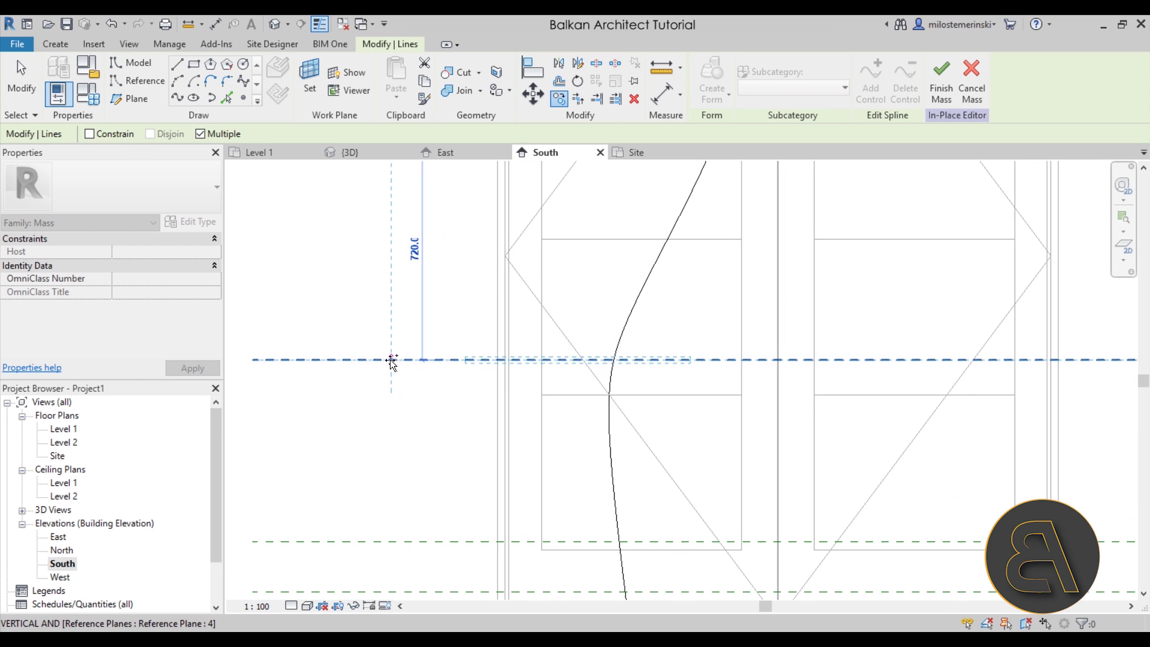
click(598, 471)
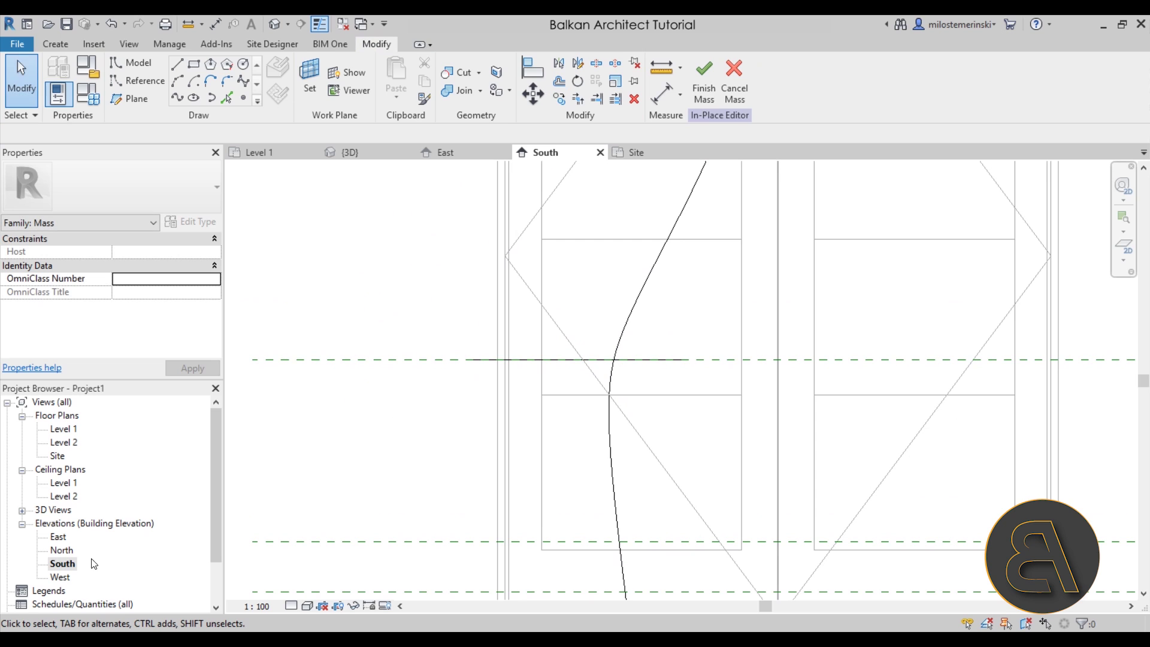
In the Site plan, temporarily hide the third-plane profile and select its copy on the fourth plane
double_click(58, 456)
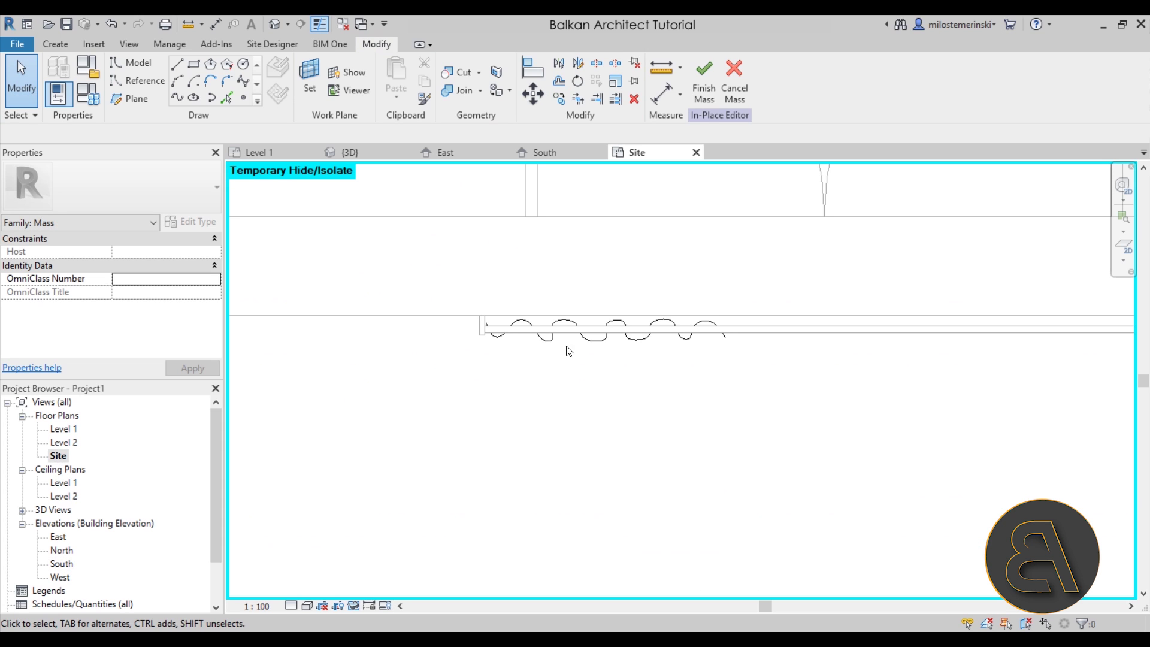
click(592, 343)
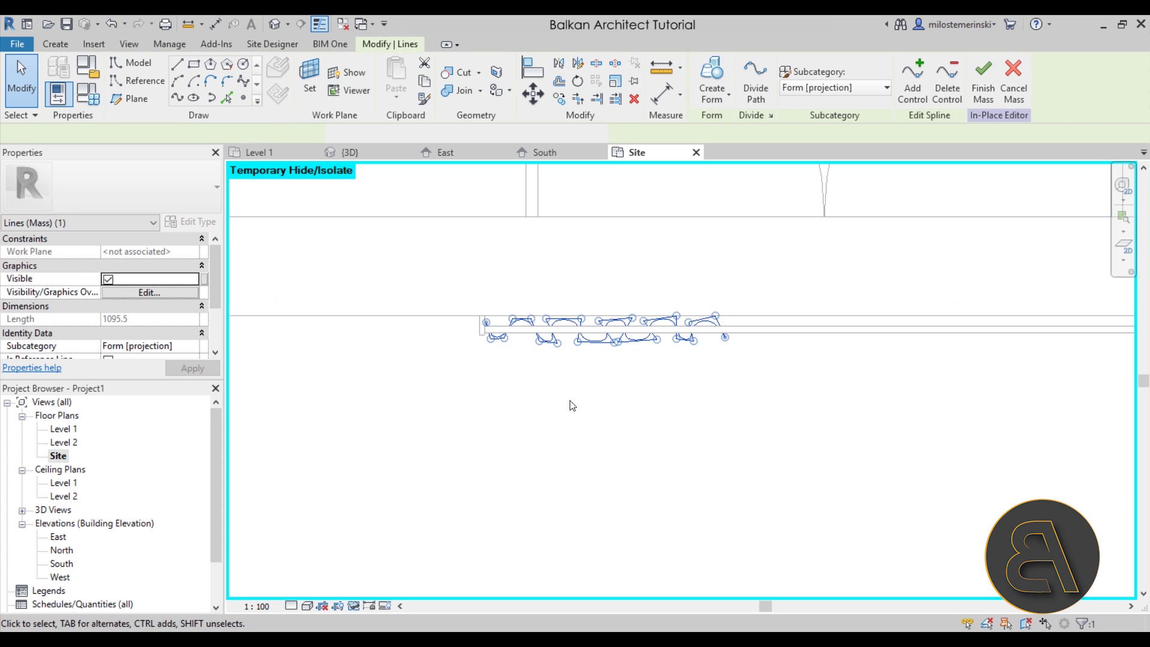
click(354, 605)
click(392, 568)
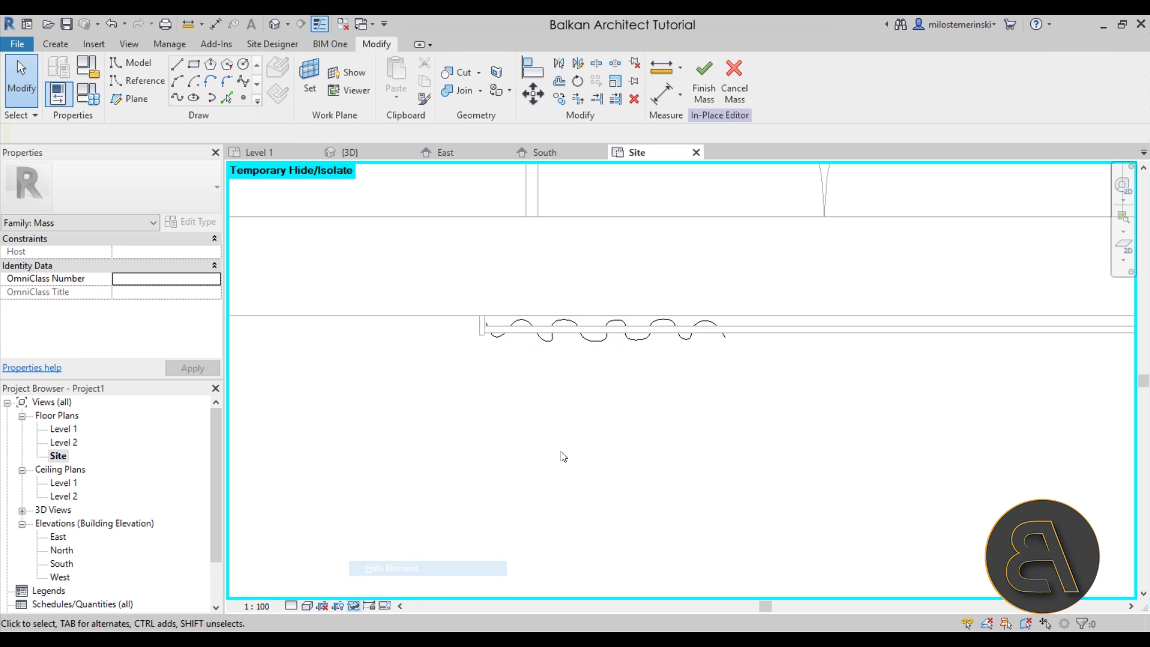
click(607, 352)
Compress the first folds of the fourth-plane spline toward the bracket by moving their upper and lower control points
scroll(707, 335, up, 2)
middle_drag(638, 366, 634, 403)
scroll(443, 408, up, 2)
drag(409, 399, 356, 394)
drag(385, 341, 366, 337)
drag(457, 401, 413, 389)
drag(427, 338, 403, 337)
drag(523, 338, 463, 343)
drag(512, 400, 444, 395)
drag(568, 343, 519, 345)
drag(609, 401, 500, 395)
Move the fourth-plane spline's remaining control points and free endpoint toward the bracket to shorten the profile
drag(620, 401, 530, 393)
drag(657, 335, 580, 343)
drag(723, 393, 620, 392)
drag(688, 343, 630, 344)
drag(778, 334, 688, 339)
drag(776, 392, 687, 391)
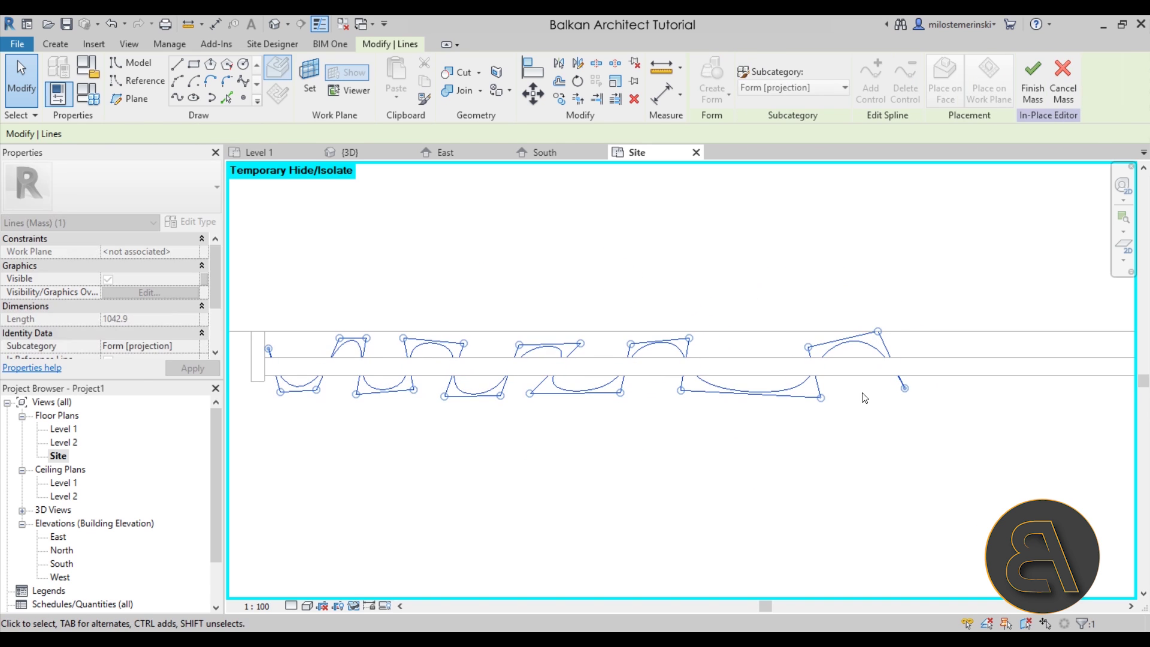
key(Escape)
click(796, 394)
drag(821, 392, 742, 393)
drag(808, 347, 739, 343)
drag(878, 332, 804, 341)
drag(904, 388, 791, 392)
scroll(703, 442, down, 4)
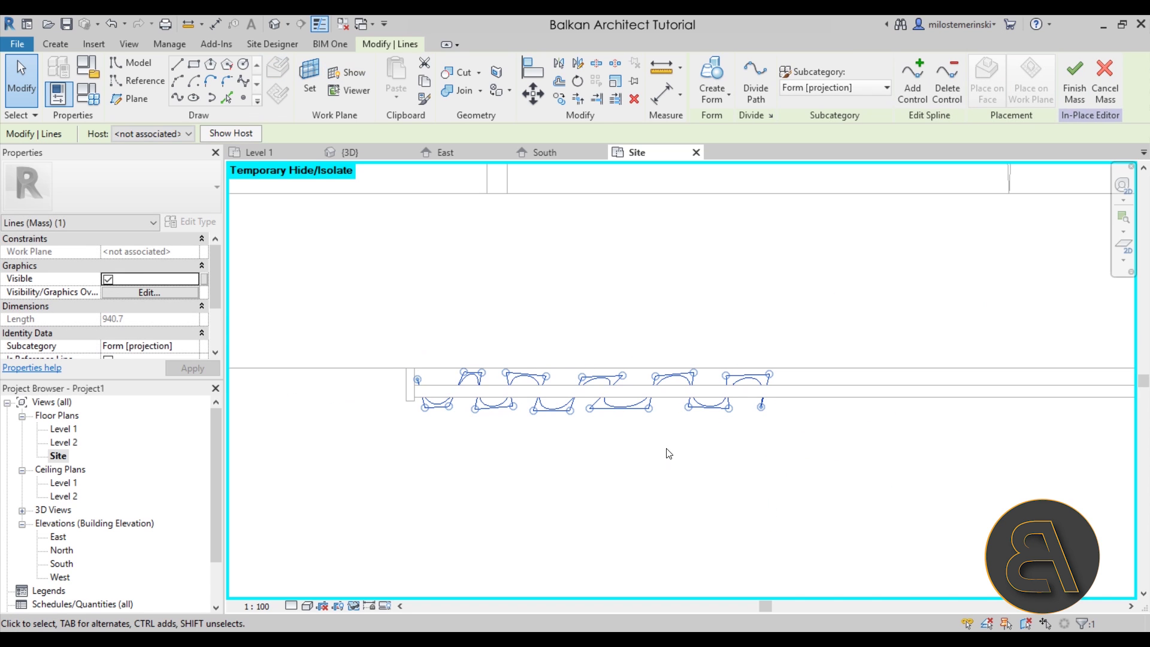
Compare the free end of the fourth-plane profile with the guide curve in the South elevation
double_click(62, 564)
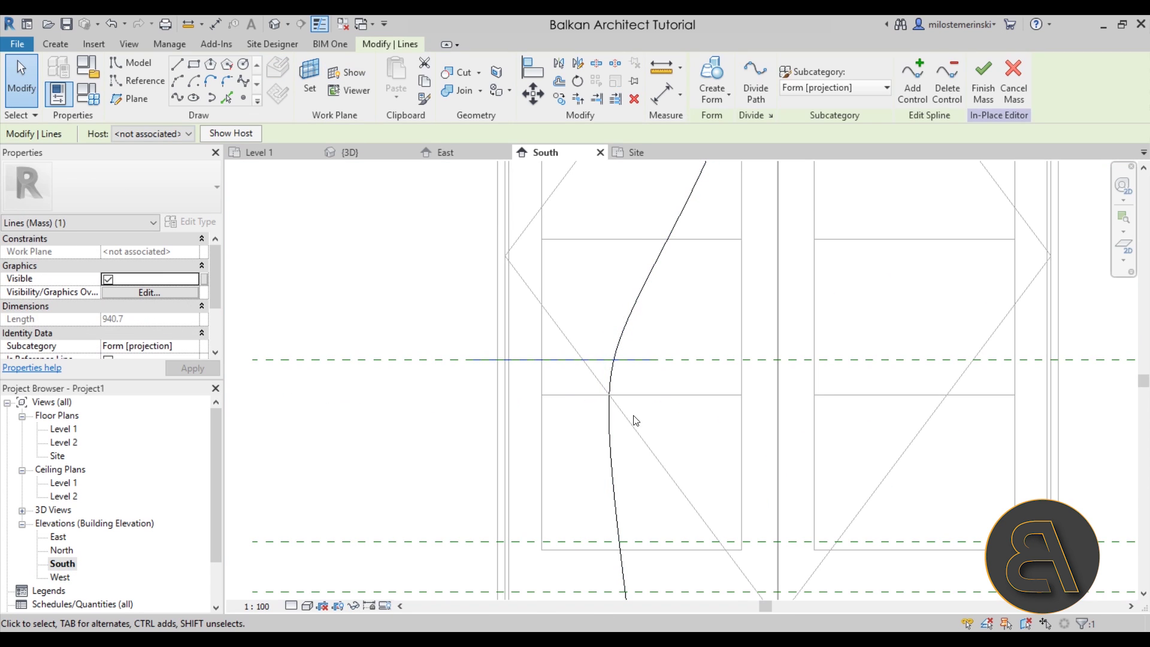
scroll(543, 488, down, 1)
scroll(565, 425, up, 3)
key(Escape)
scroll(584, 437, down, 2)
middle_drag(590, 449, 591, 543)
scroll(641, 481, up, 2)
In the Site plan, move the first folds' control points of the fourth-plane spline further toward the bracket to tighten them
click(642, 482)
scroll(639, 515, down, 2)
middle_drag(644, 519, 638, 519)
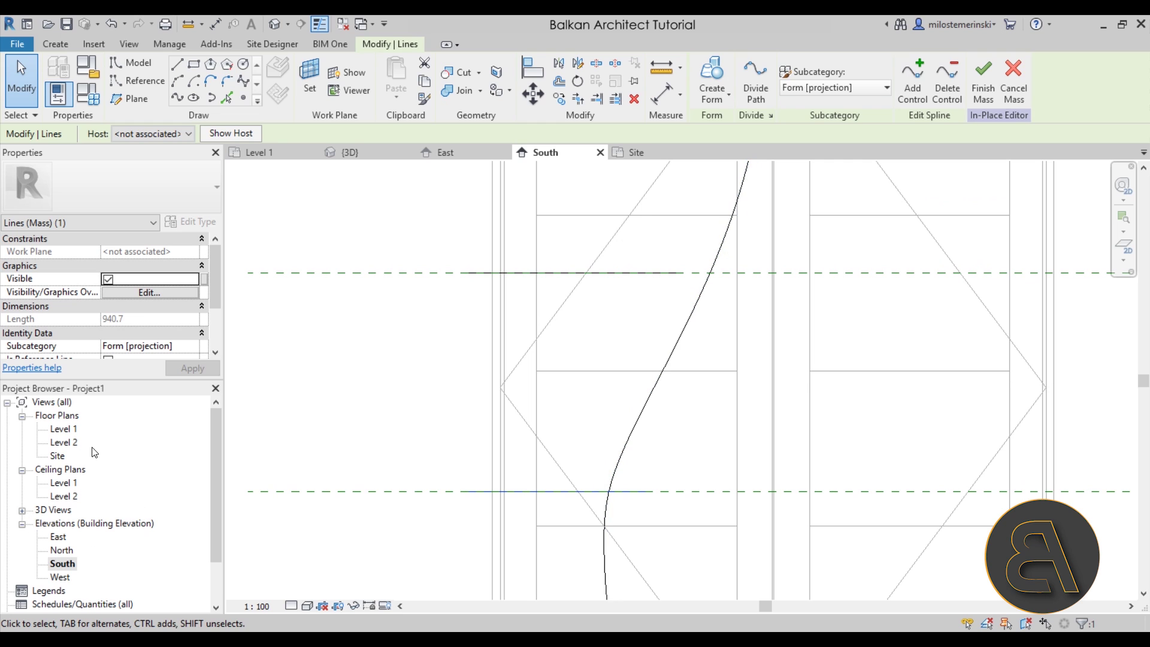
double_click(58, 456)
scroll(715, 393, up, 2)
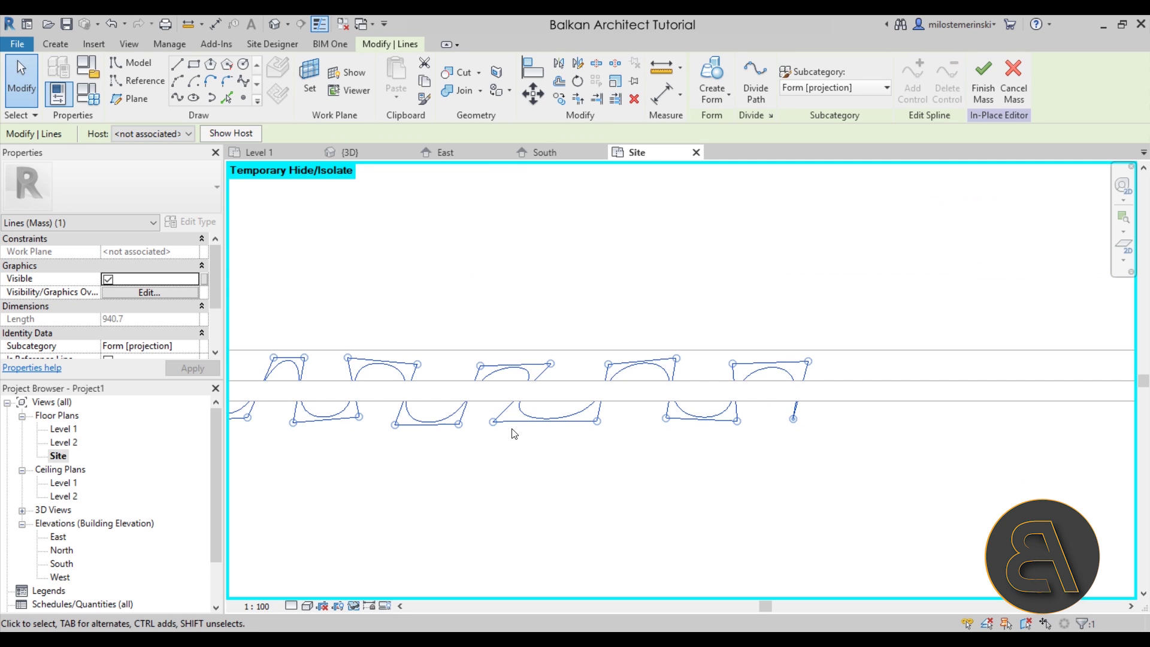
middle_drag(393, 479, 619, 470)
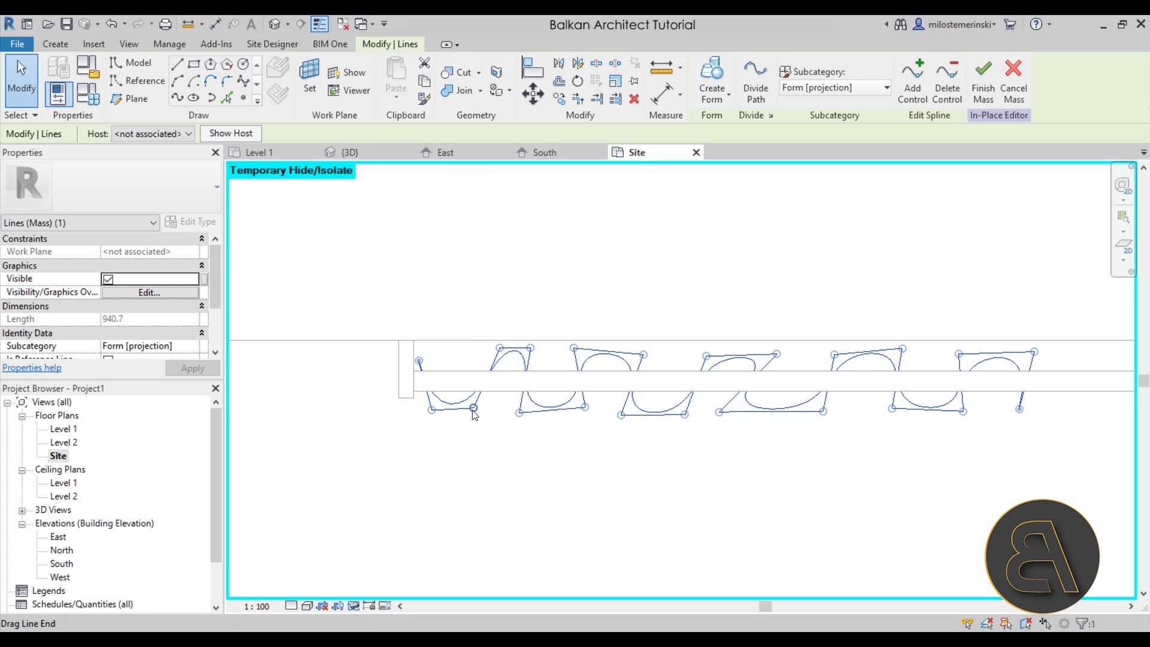
drag(472, 409, 462, 413)
mouse_move(499, 347)
mouse_down()
mouse_move(435, 348)
mouse_move(490, 350)
mouse_up()
drag(519, 412, 498, 413)
drag(574, 349, 540, 355)
drag(584, 407, 531, 406)
drag(643, 354, 568, 352)
drag(621, 415, 597, 354)
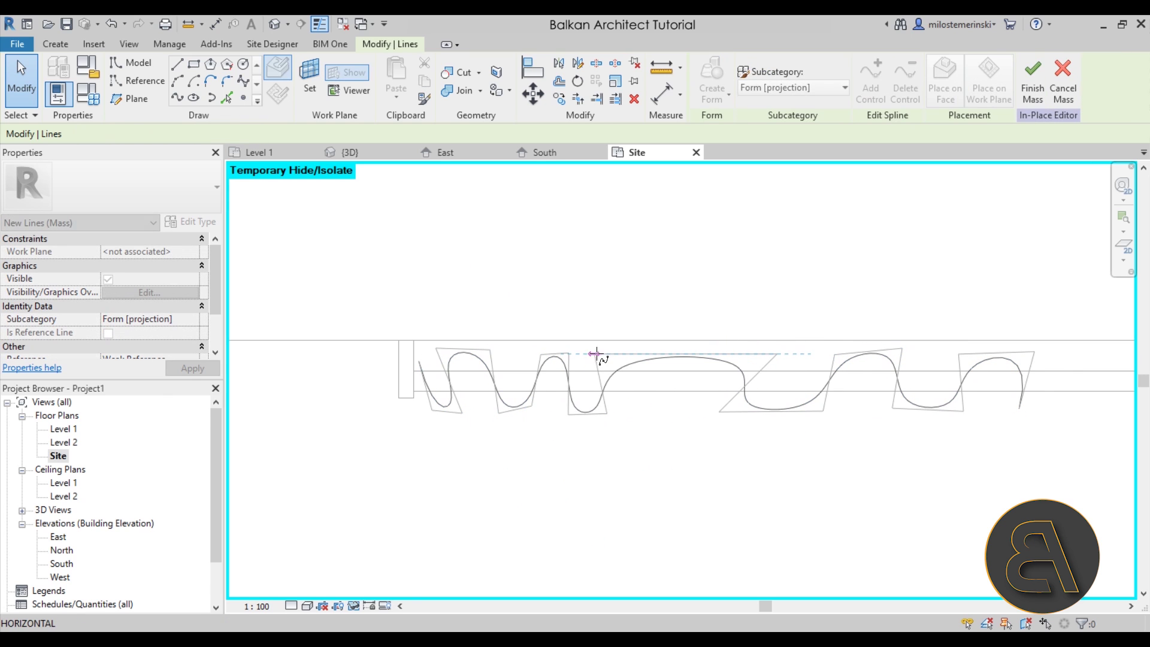
Move the fourth-plane spline's remaining control points and free endpoint toward the bracket so the whole profile becomes shorter
drag(719, 412, 655, 410)
drag(777, 354, 692, 347)
drag(823, 410, 713, 407)
drag(834, 354, 737, 349)
drag(901, 349, 801, 350)
drag(891, 409, 760, 411)
drag(962, 412, 834, 412)
drag(958, 354, 821, 351)
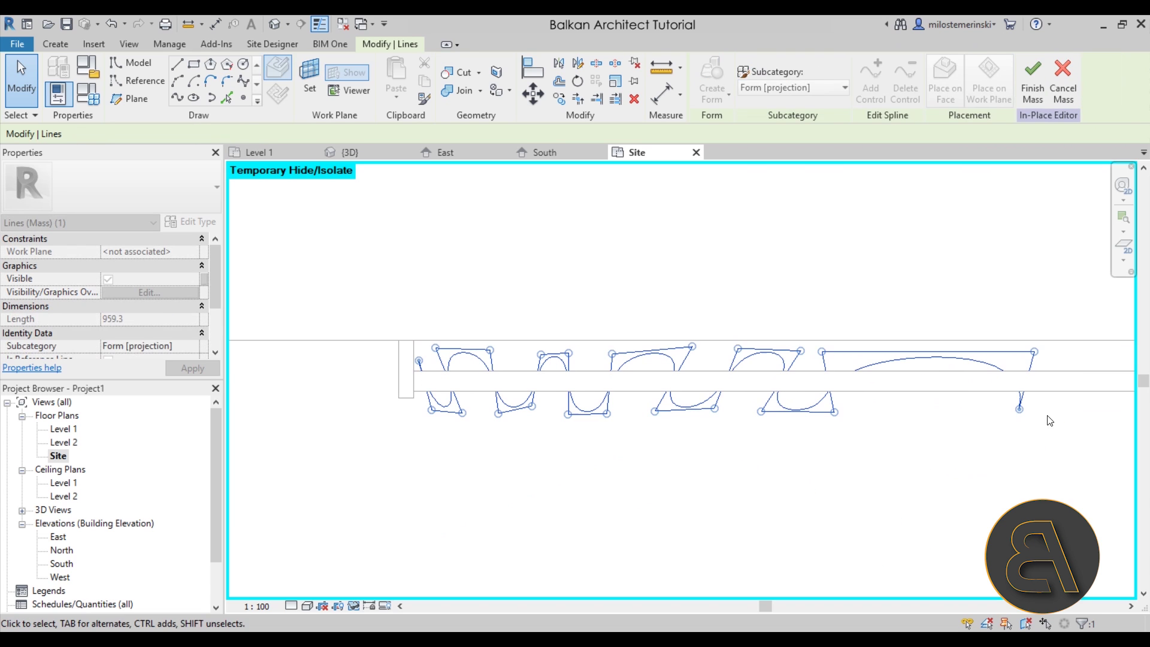
drag(1019, 412, 902, 412)
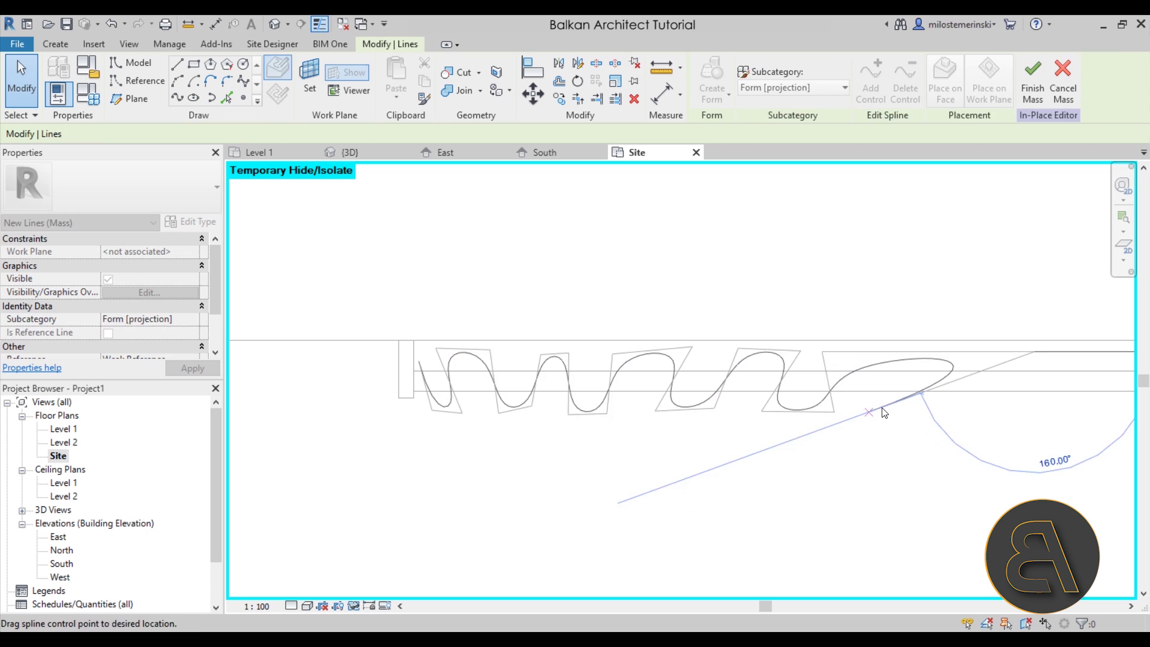
drag(1034, 351, 868, 346)
click(538, 460)
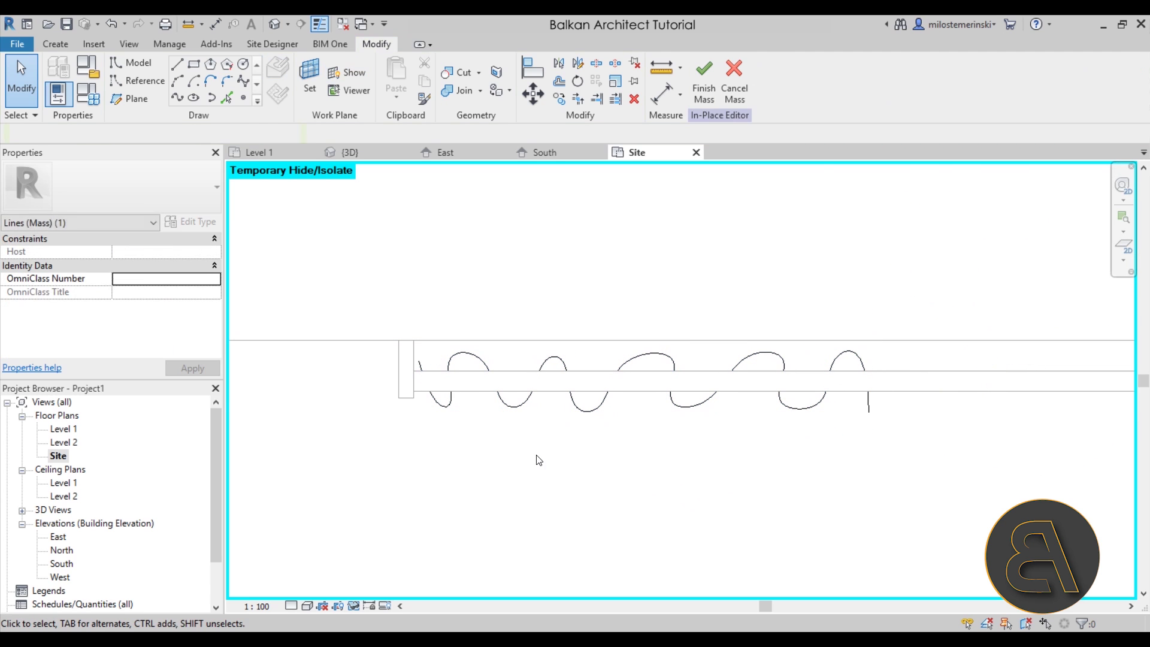
In the South elevation, copy the fourth-plane profile straight down onto reference plane 5
double_click(70, 565)
middle_drag(560, 533, 564, 422)
click(569, 479)
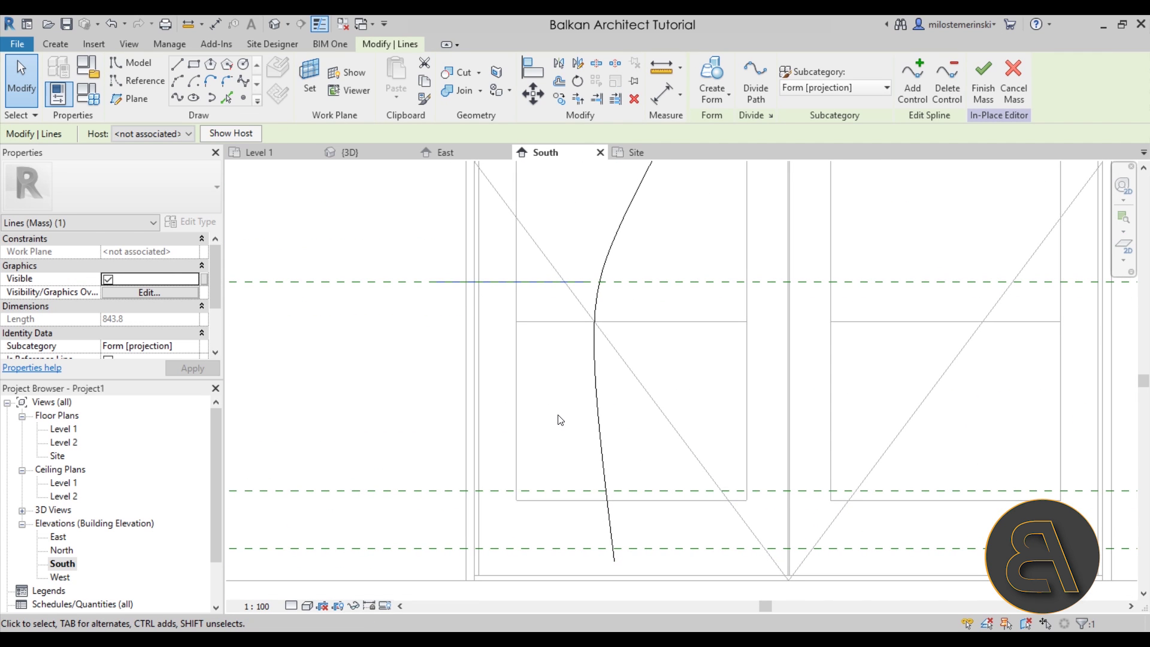
key(Escape)
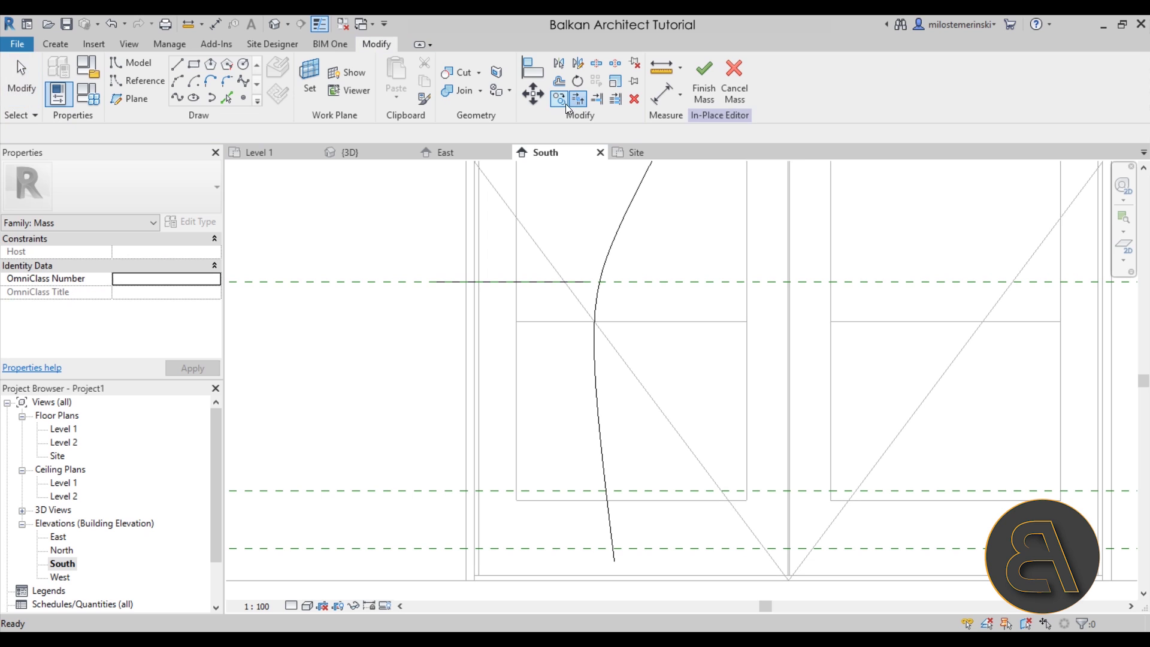
click(563, 103)
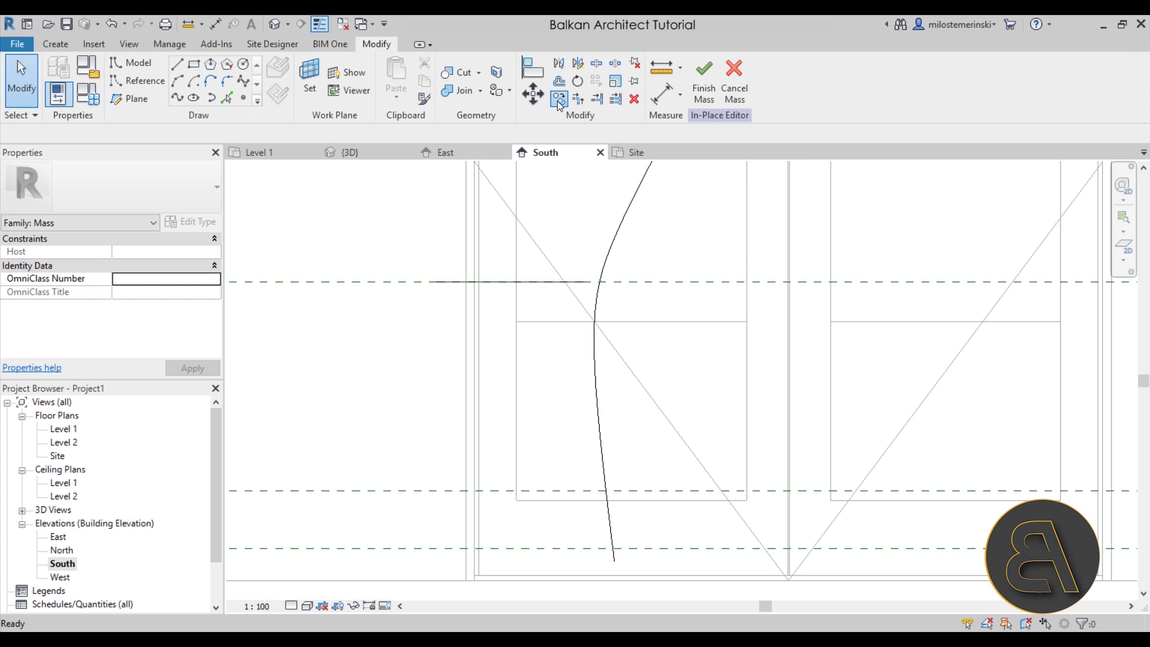
click(498, 281)
key(Return)
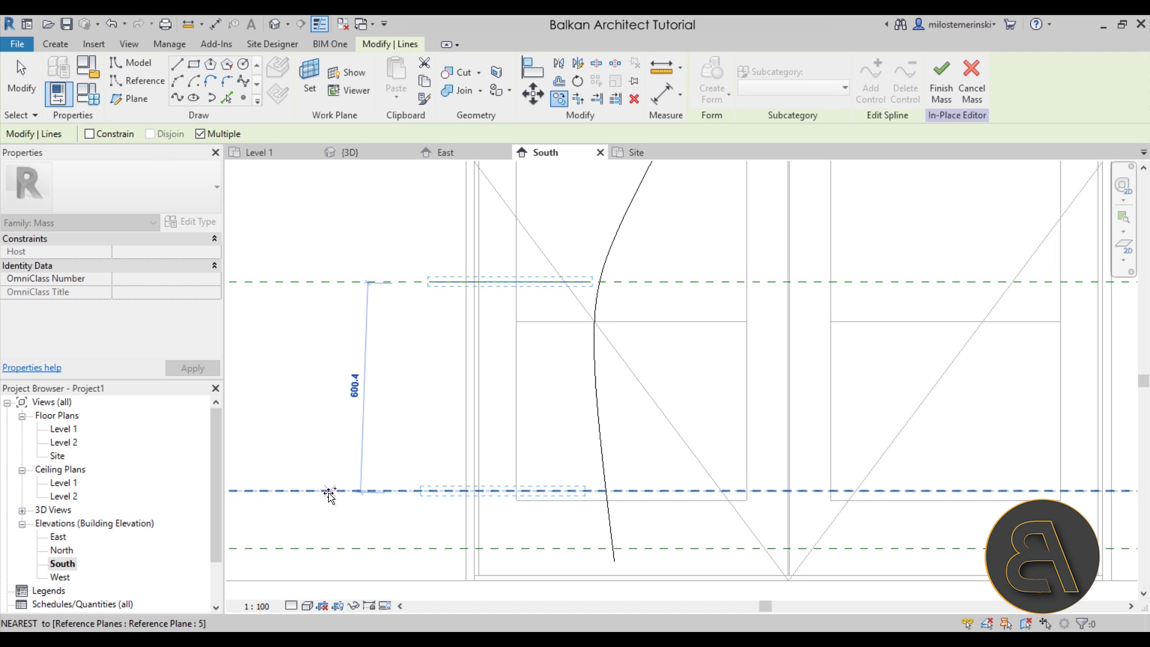
click(360, 447)
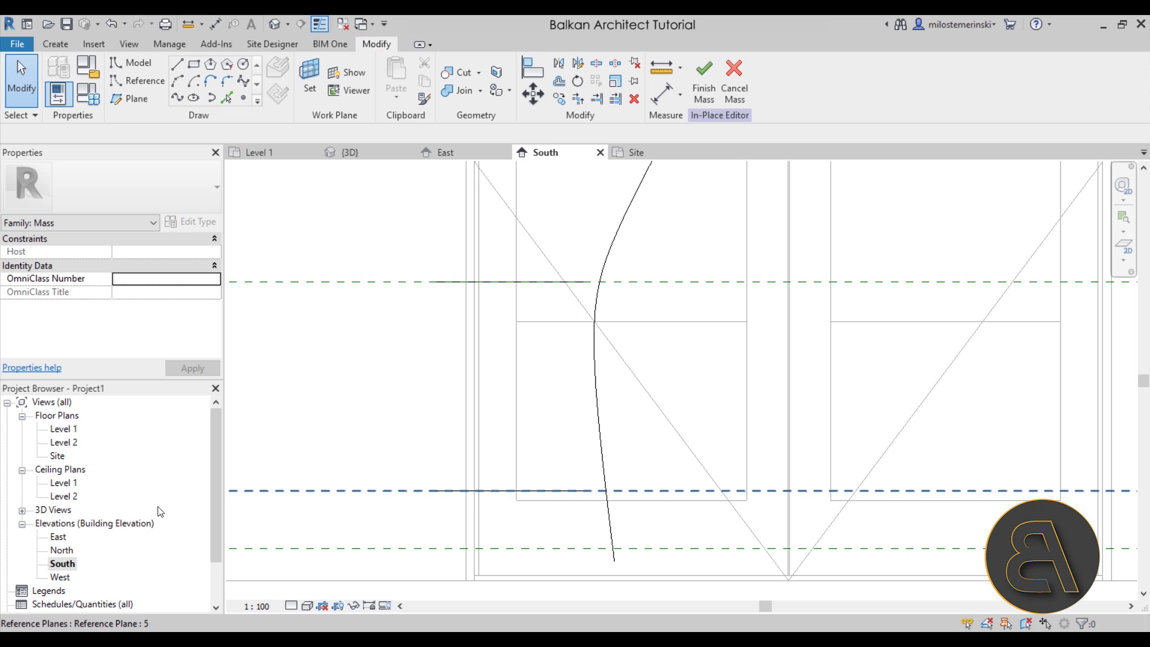
In the Site plan, temporarily hide the fourth-plane profile and select its copy on the fifth plane
double_click(57, 456)
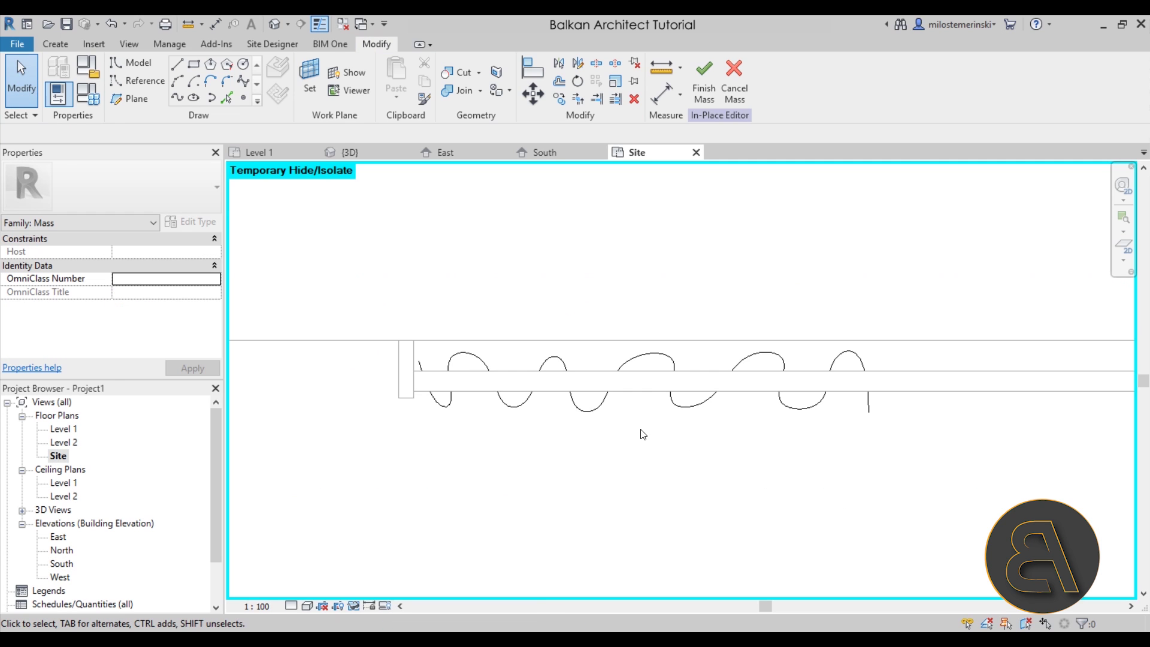
click(583, 411)
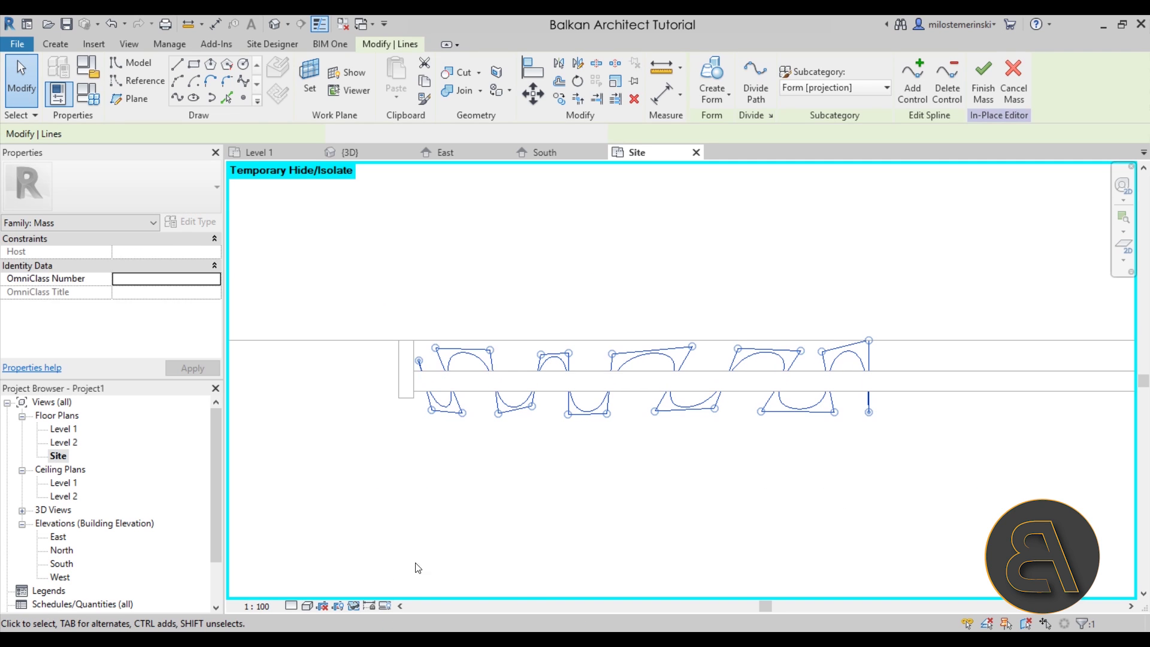
click(354, 604)
click(391, 567)
scroll(658, 421, down, 1)
click(653, 423)
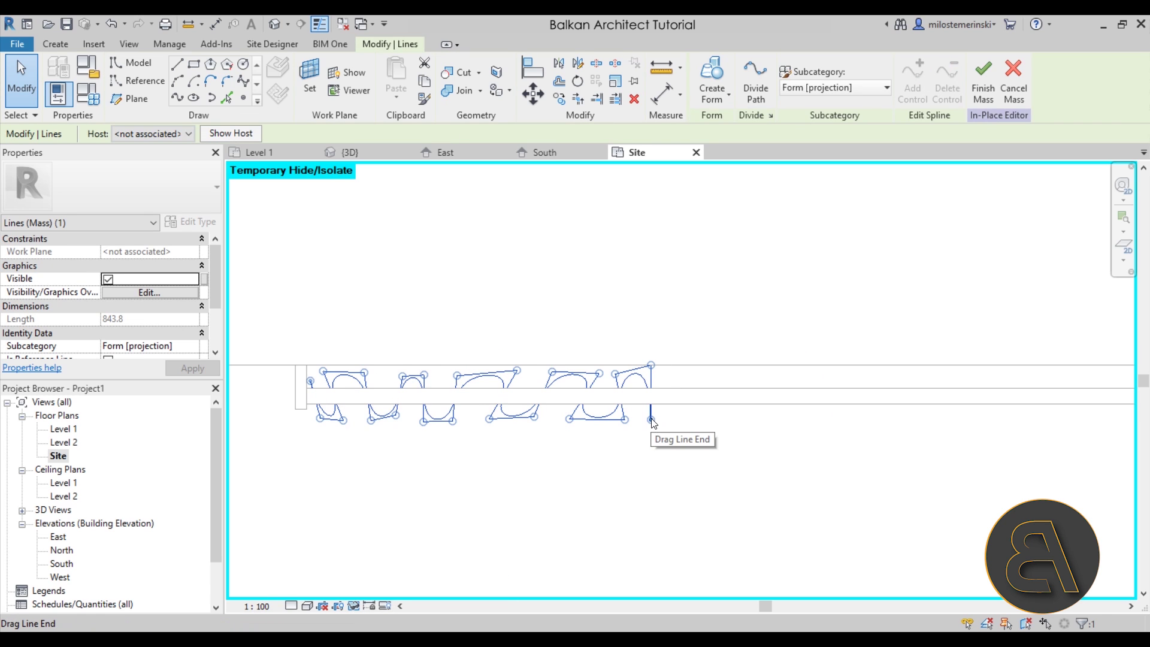
Lengthen the fifth-plane spline by moving its free endpoint and last fold's control points away from the bracket, and reshape the neighbouring fold
drag(650, 419, 702, 417)
drag(651, 365, 715, 365)
drag(703, 416, 729, 416)
drag(623, 419, 661, 420)
mouse_move(615, 373)
mouse_down()
mouse_move(643, 371)
mouse_move(605, 376)
mouse_up()
Vary the fifth-plane spline's middle and inner folds by slightly shifting their upper and lower control points
mouse_move(569, 419)
mouse_down()
mouse_move(591, 420)
mouse_move(551, 416)
mouse_up()
drag(518, 372, 526, 374)
drag(453, 421, 471, 417)
drag(424, 375, 437, 380)
drag(396, 415, 404, 416)
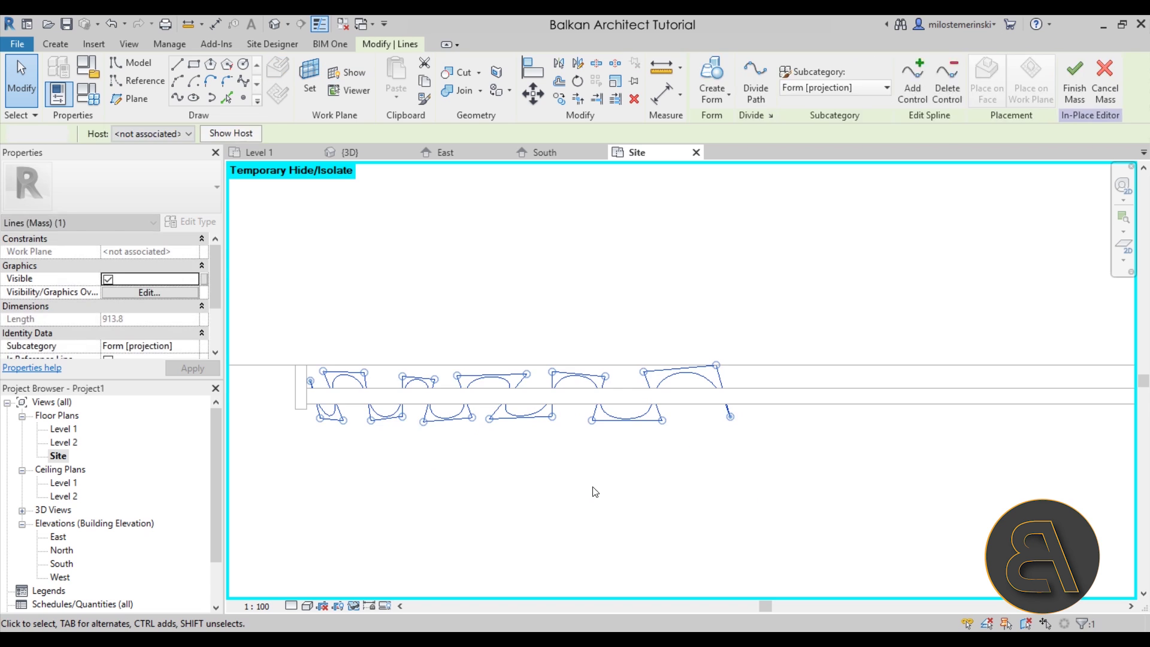
click(593, 491)
In the South elevation, copy the fifth-plane profile down onto reference plane 6
double_click(60, 565)
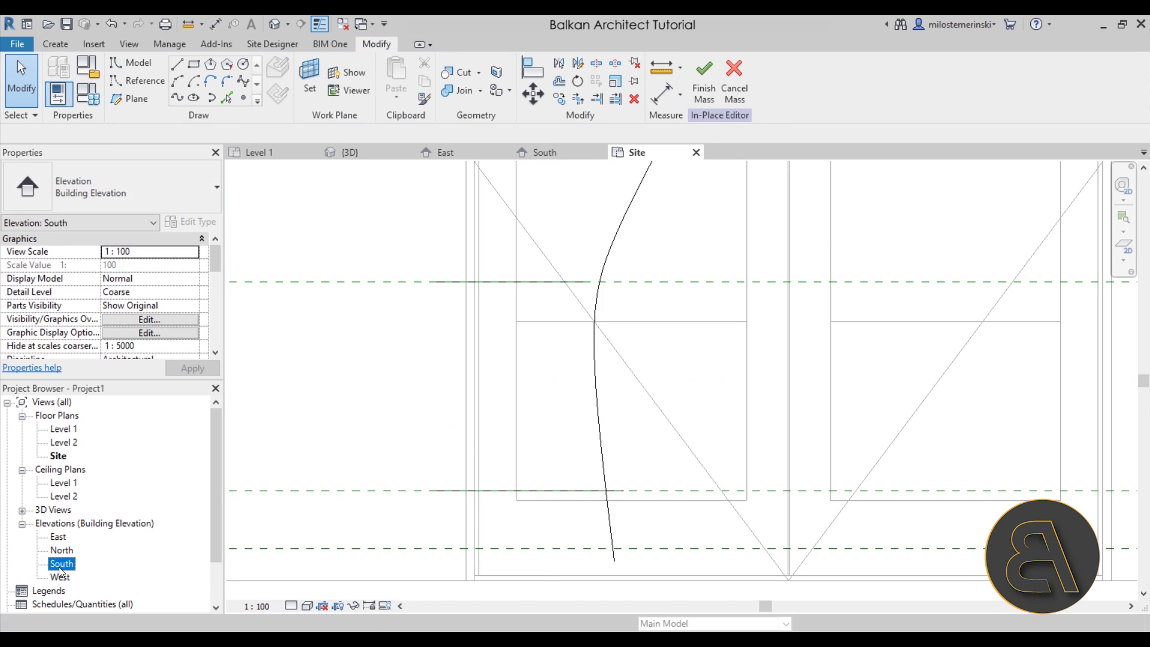
click(588, 498)
scroll(552, 449, up, 2)
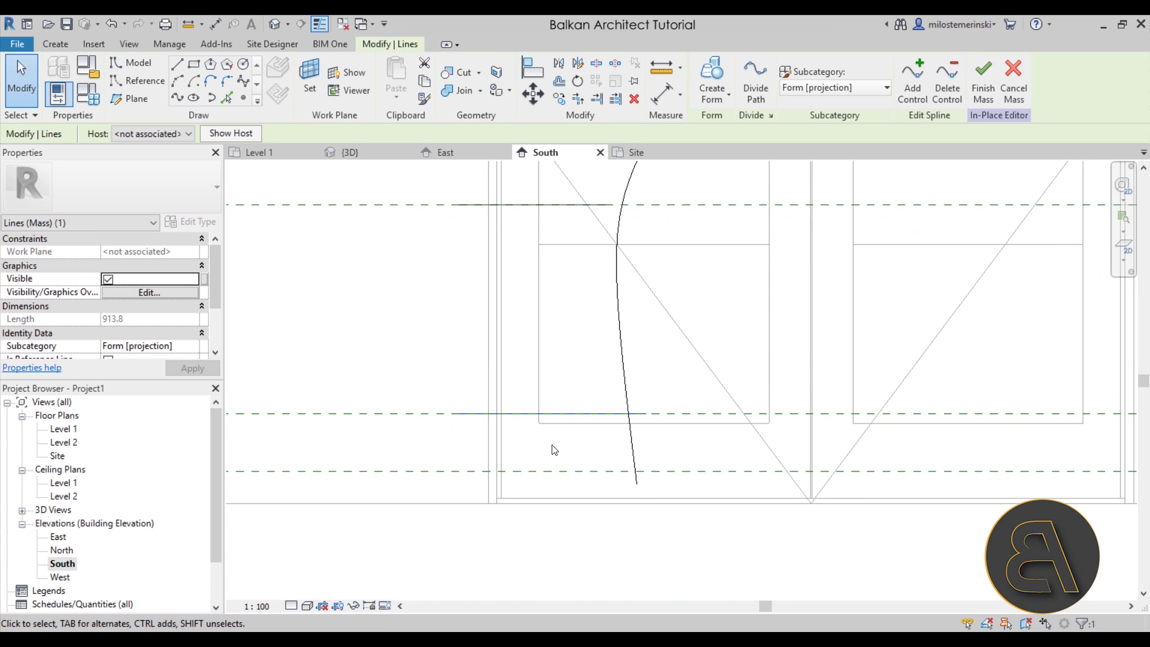
click(558, 99)
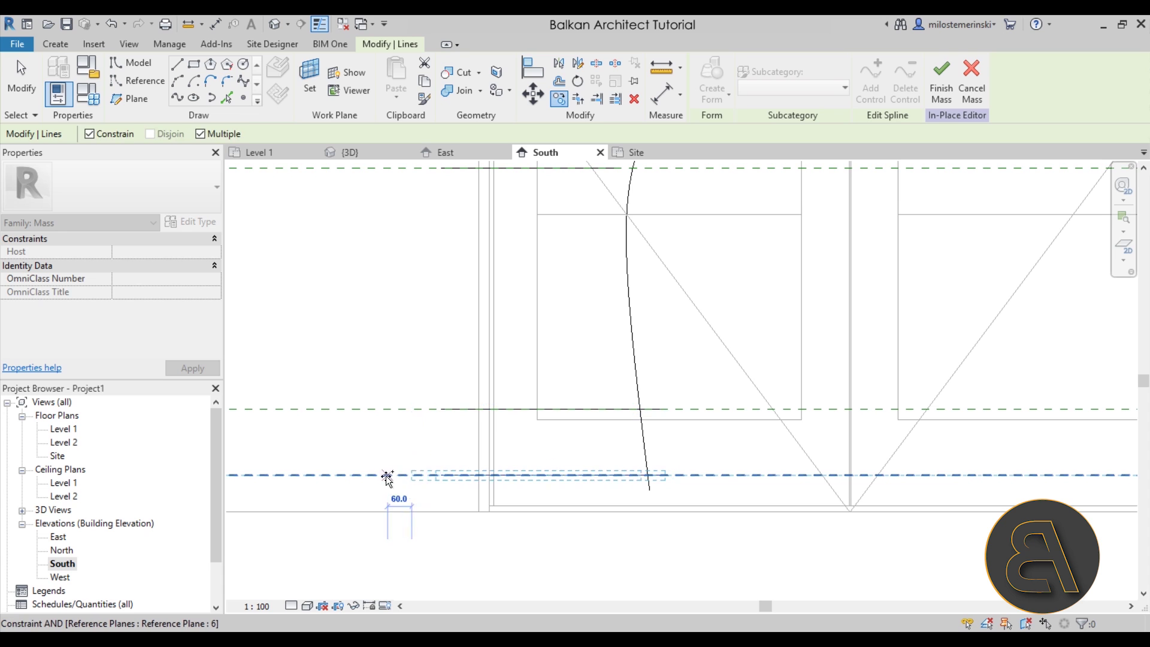
click(483, 471)
scroll(549, 436, up, 3)
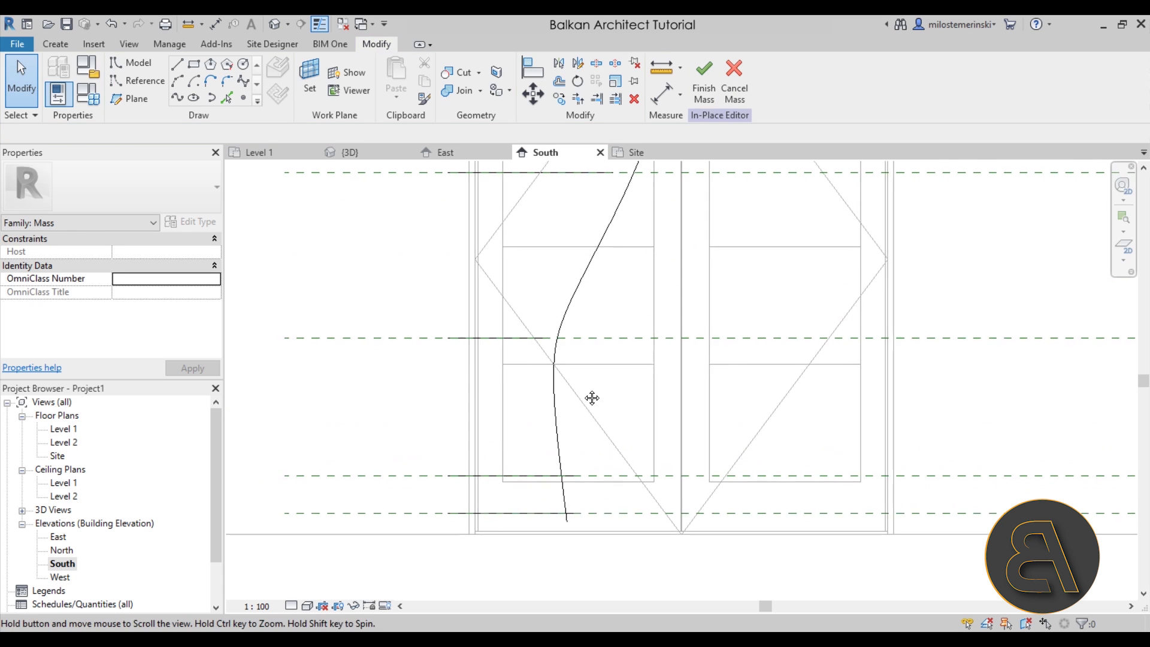
Delete the curved guide line that crosses the reference planes in the South elevation
click(584, 278)
scroll(593, 343, down, 2)
key(Delete)
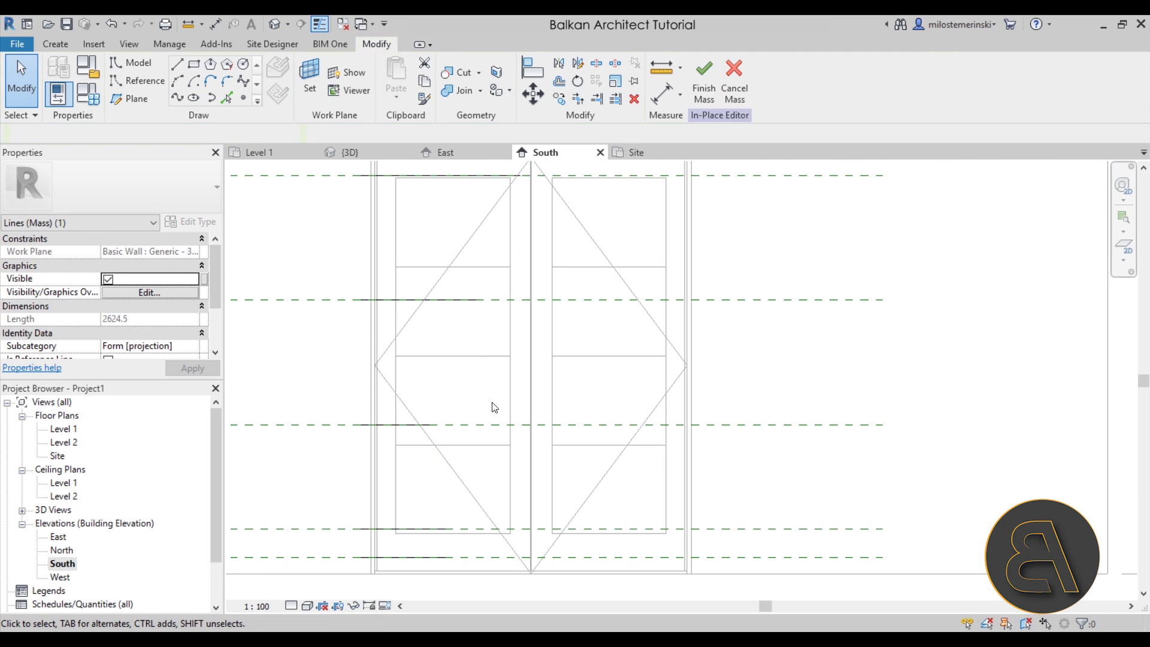
In the 3D view, select all six wavy profiles and create a form from them
click(278, 25)
shift+middle_drag(684, 315, 506, 332)
drag(661, 406, 738, 588)
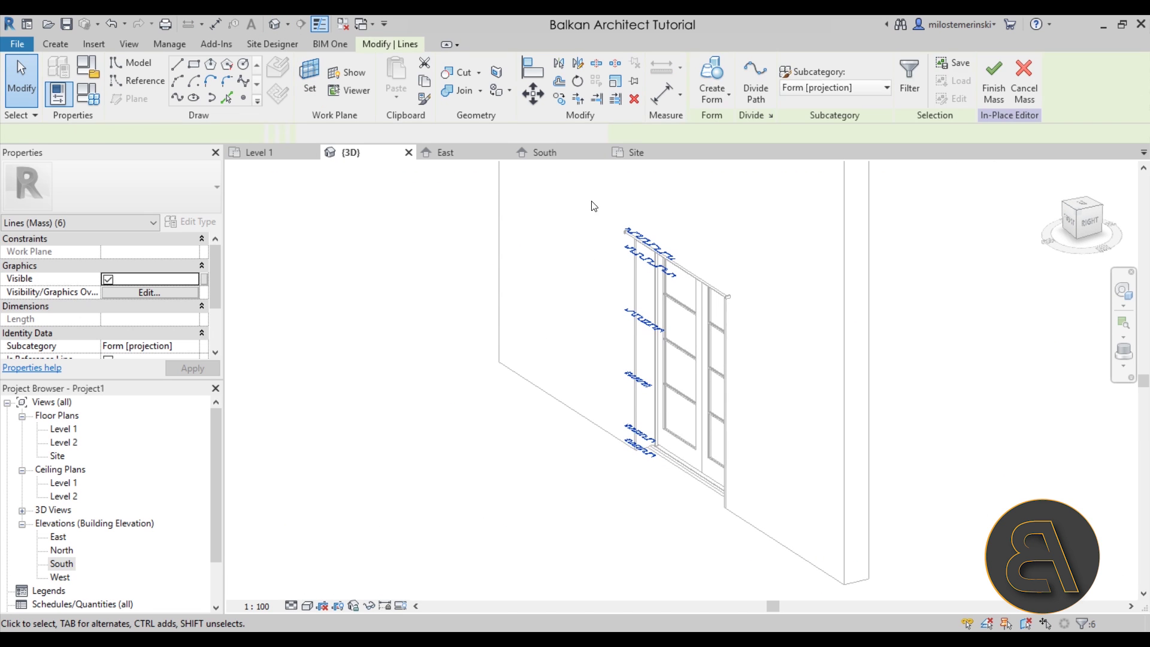
click(709, 78)
Examine the curtain form from the front in 3D and in the South elevation, especially around its narrowest part
shift+middle_drag(623, 501, 754, 450)
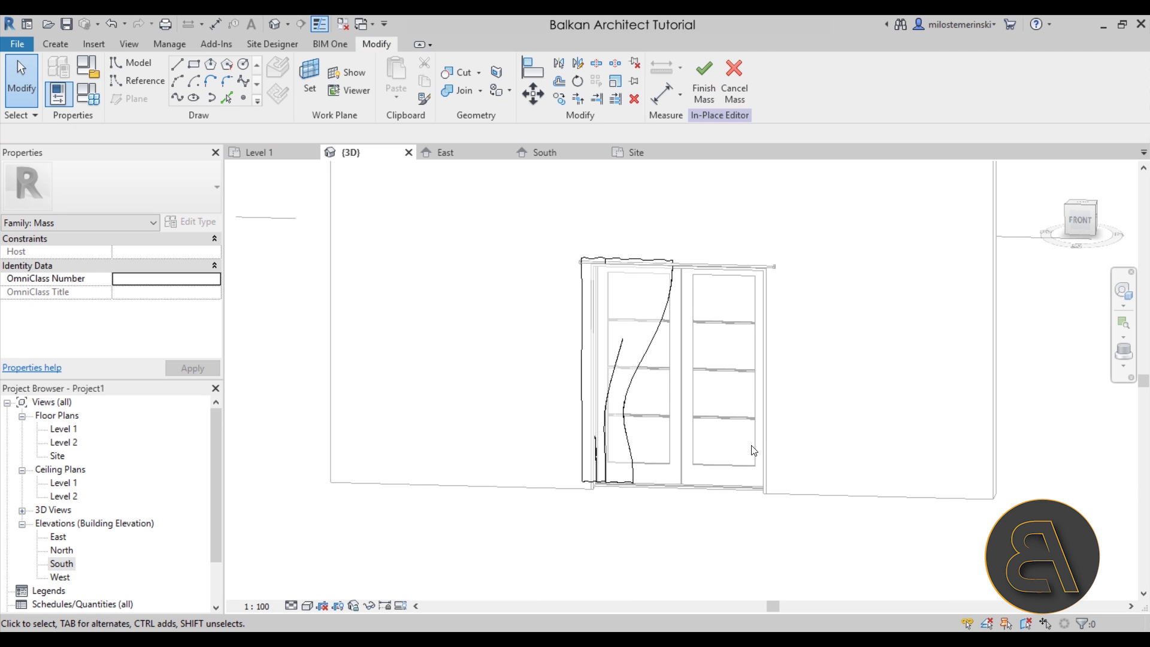
mouse_move(661, 495)
shift+middle_down()
mouse_move(793, 419)
mouse_move(663, 526)
mouse_move(659, 477)
shift+middle_up()
scroll(596, 425, up, 5)
shift+middle_drag(597, 425, 572, 379)
shift+middle_drag(474, 466, 567, 484)
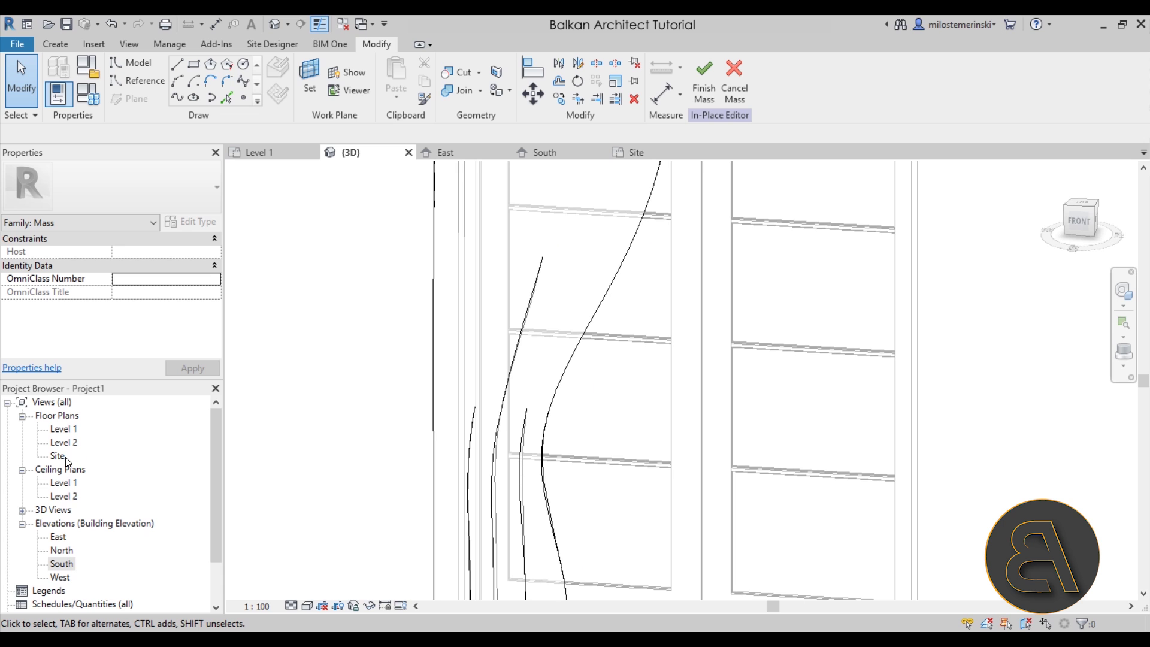
double_click(62, 563)
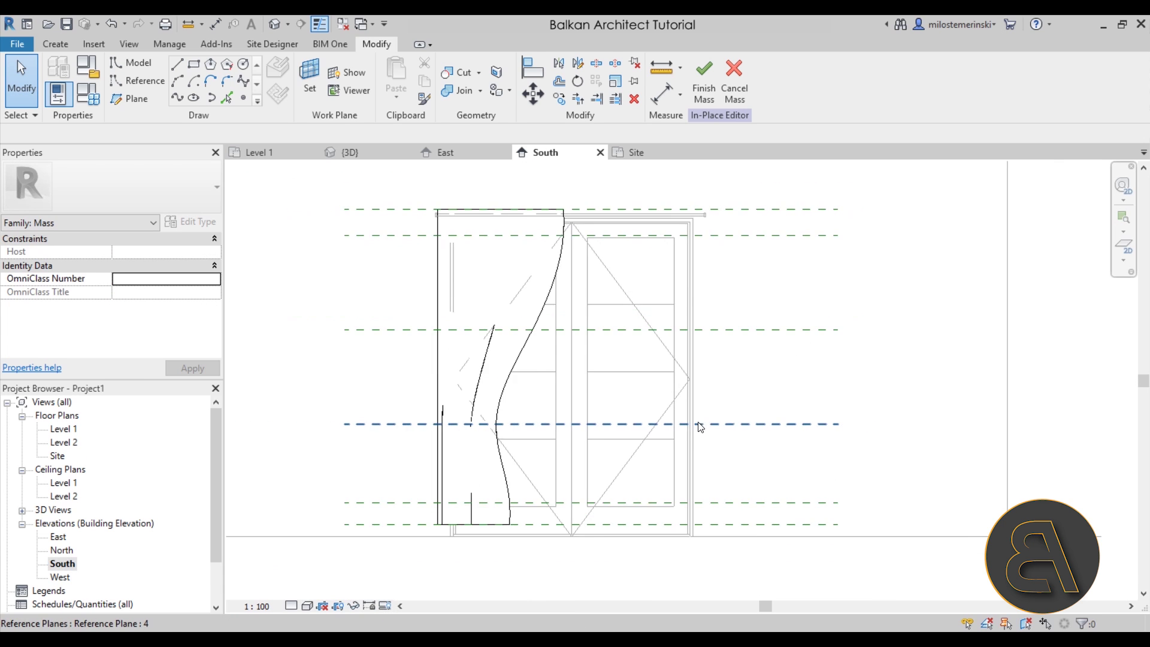
scroll(400, 431, up, 2)
Identify the reference plane at the curtain's narrowest part and set Reference Plane : 4 as the work plane in the Level 1 plan
click(404, 430)
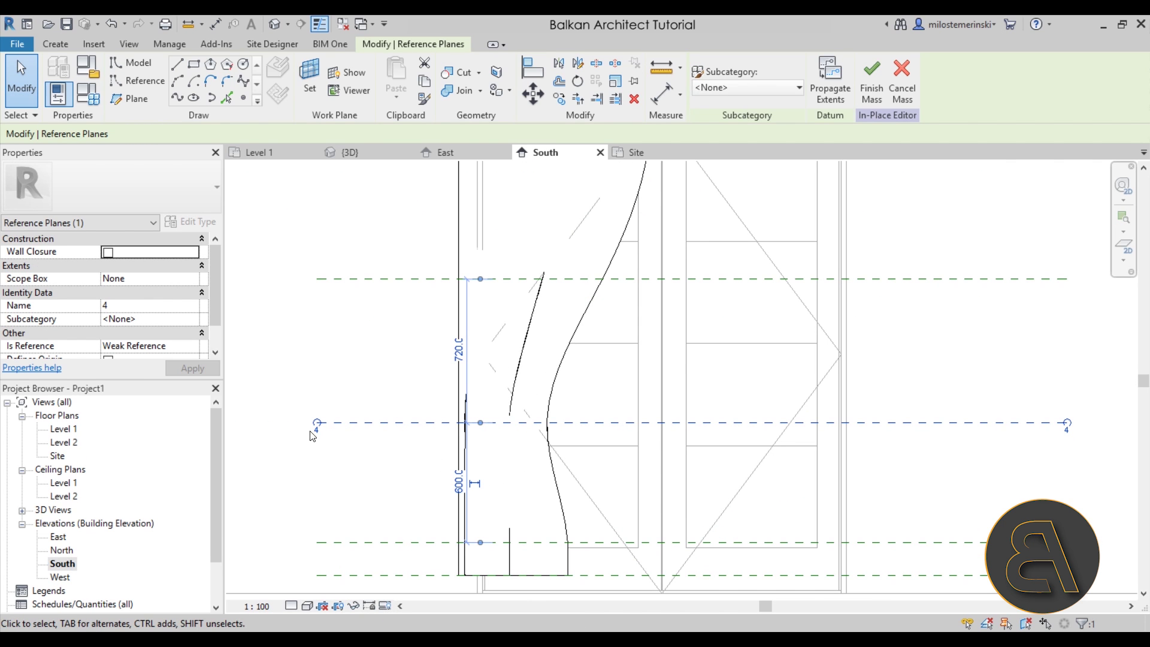
double_click(64, 429)
scroll(722, 413, up, 4)
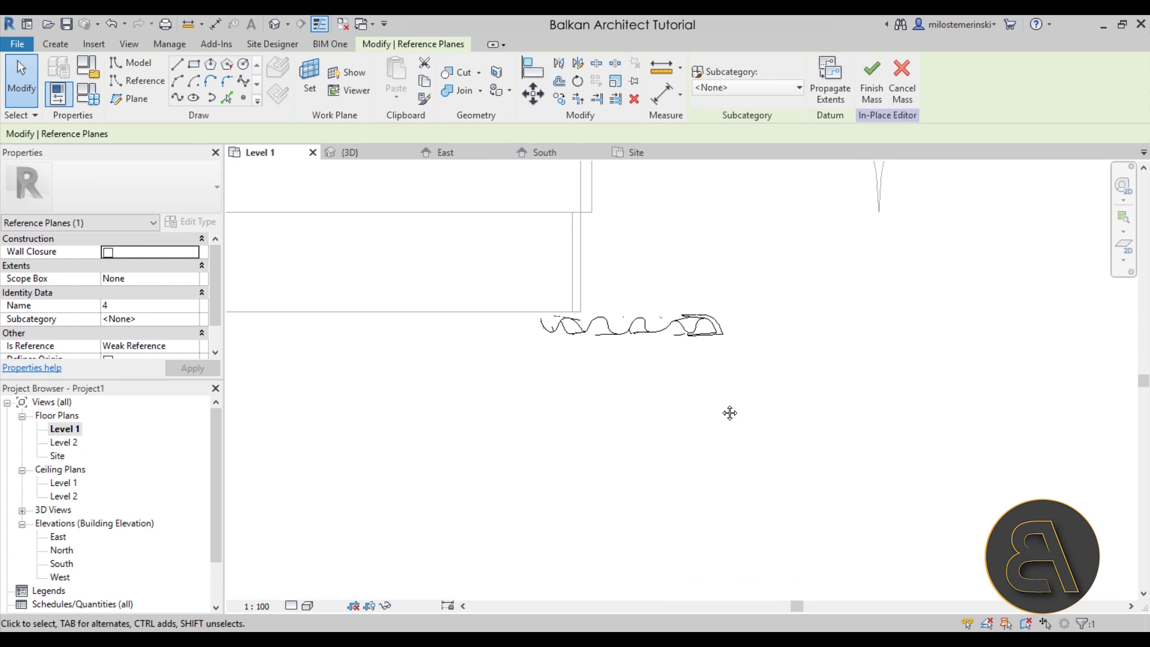
middle_drag(729, 412, 667, 458)
scroll(578, 394, up, 1)
click(310, 93)
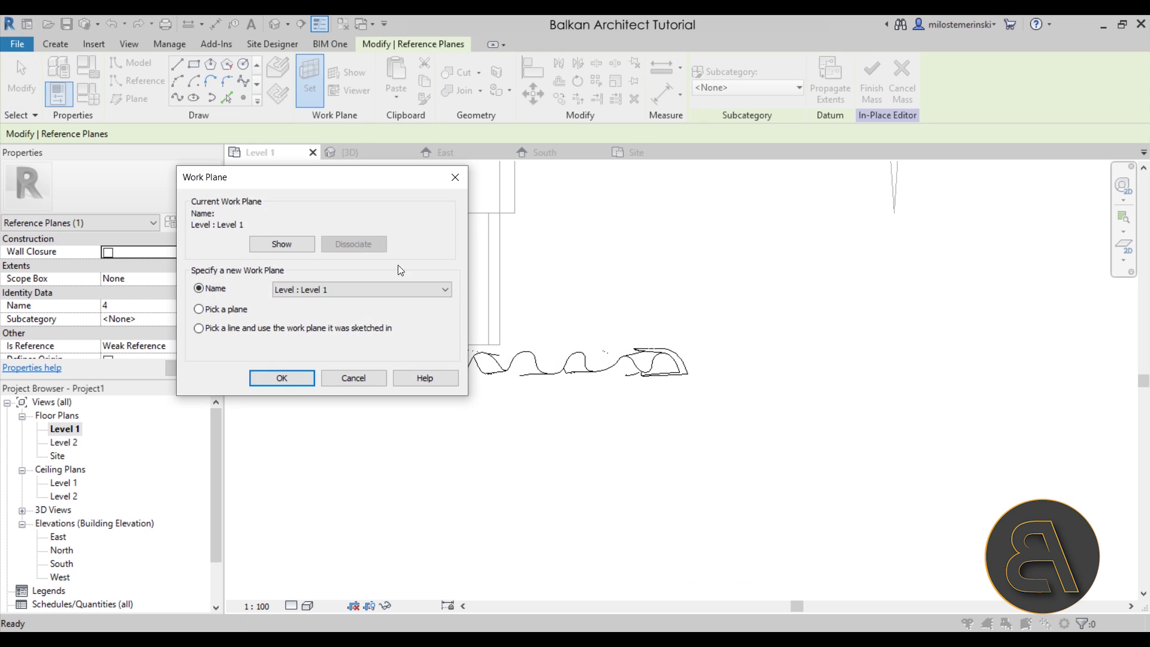
click(324, 342)
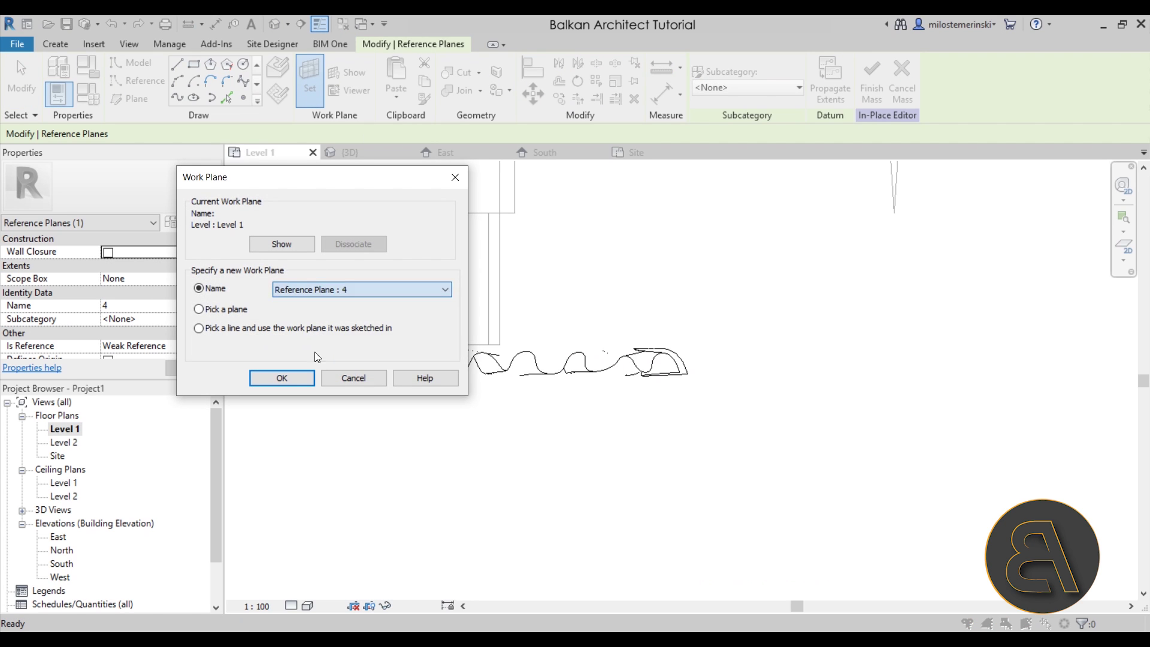
key(Return)
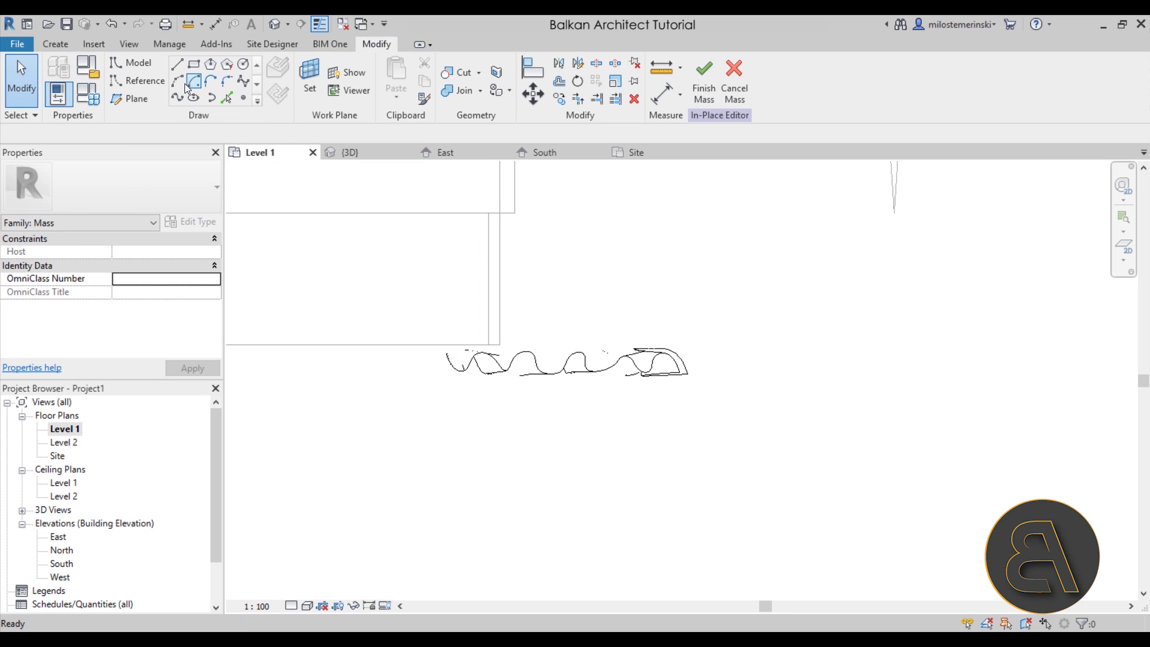
Start a model spline just outside the curtain's bracket end and run it along the room side toward the free end
click(243, 84)
scroll(413, 335, up, 3)
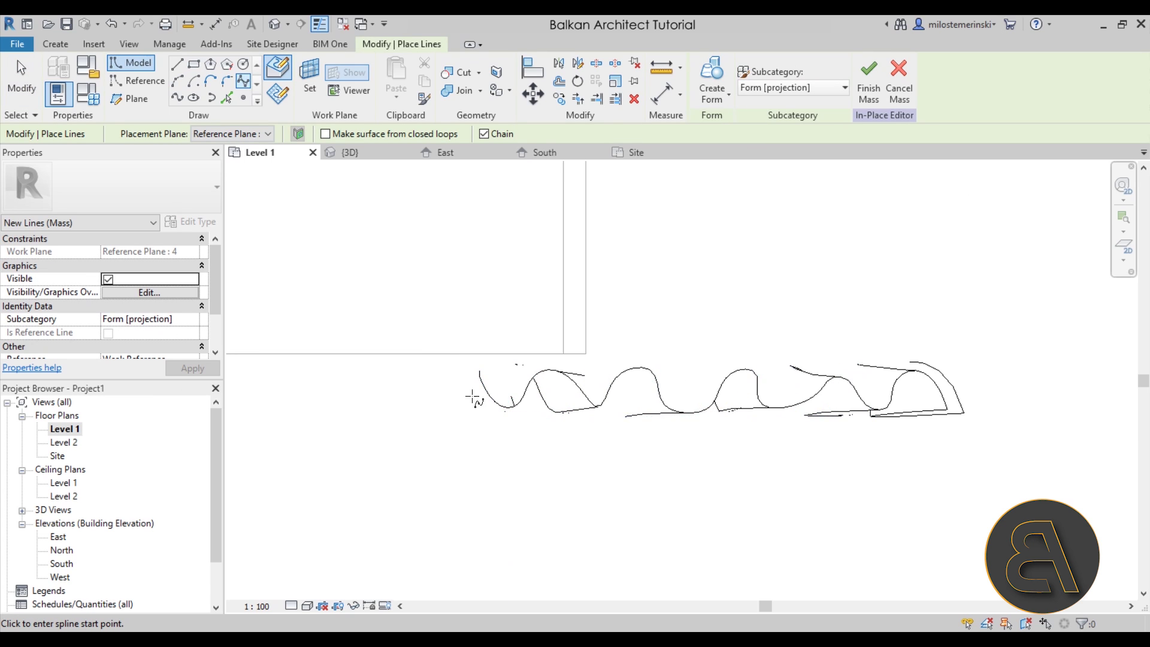
scroll(473, 398, up, 2)
click(472, 342)
click(443, 375)
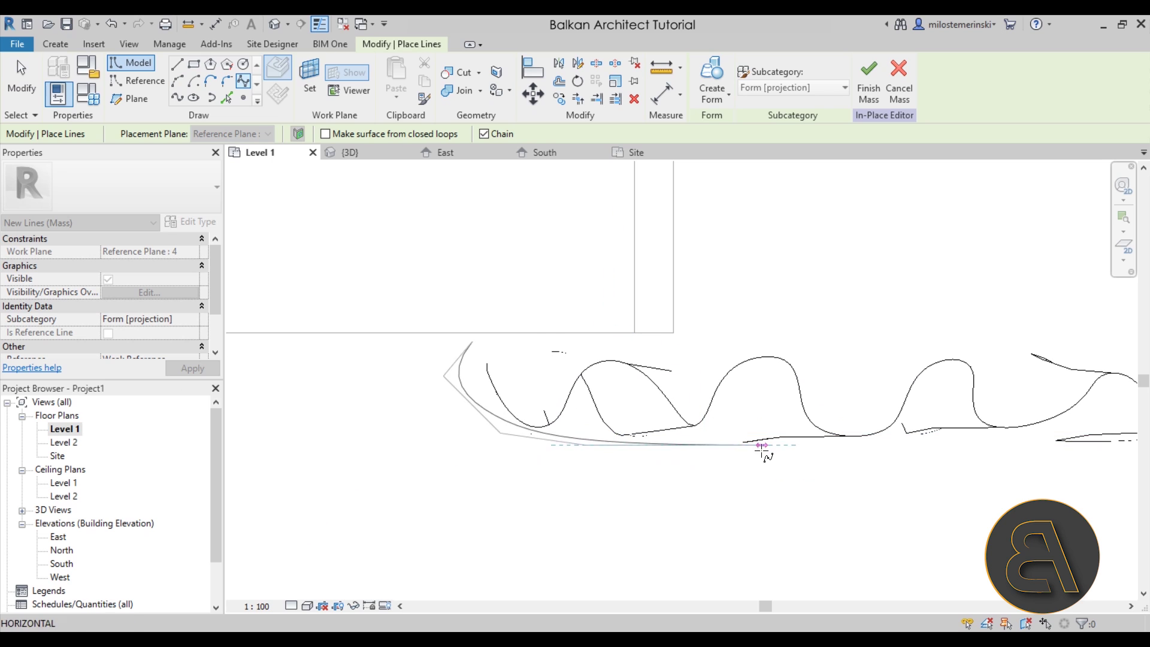
middle_drag(822, 456, 455, 395)
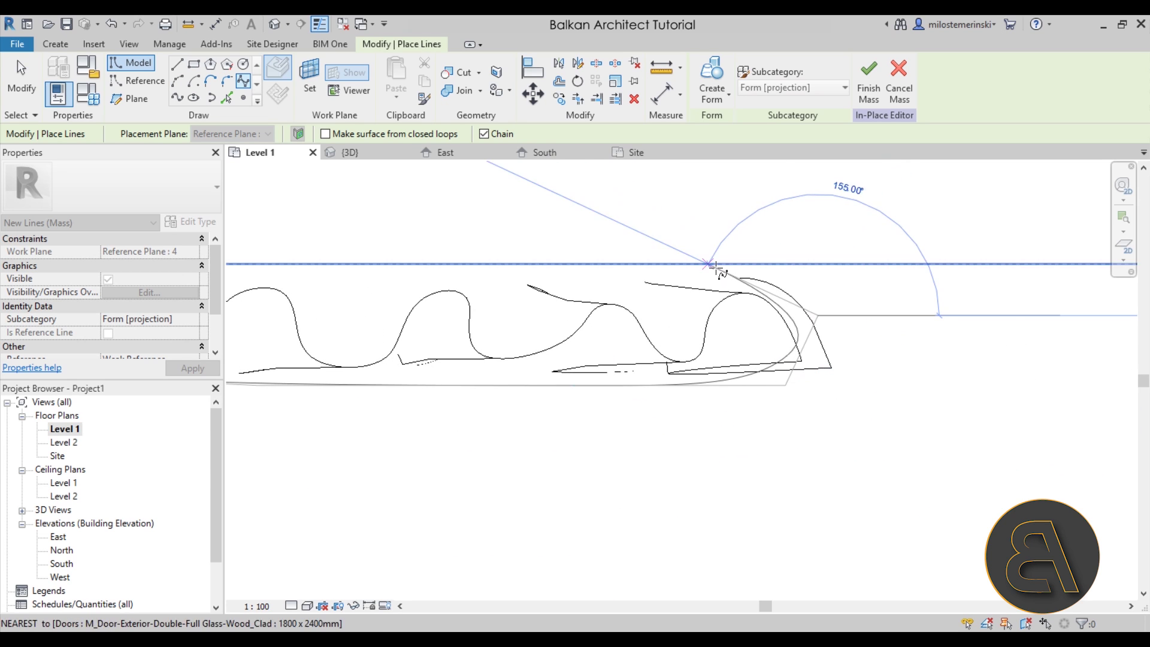
Continue the spline around the free end and back along the wall side, ending it with a small gap beside its start point
middle_drag(400, 284, 885, 315)
click(695, 300)
click(527, 310)
scroll(527, 310, up, 4)
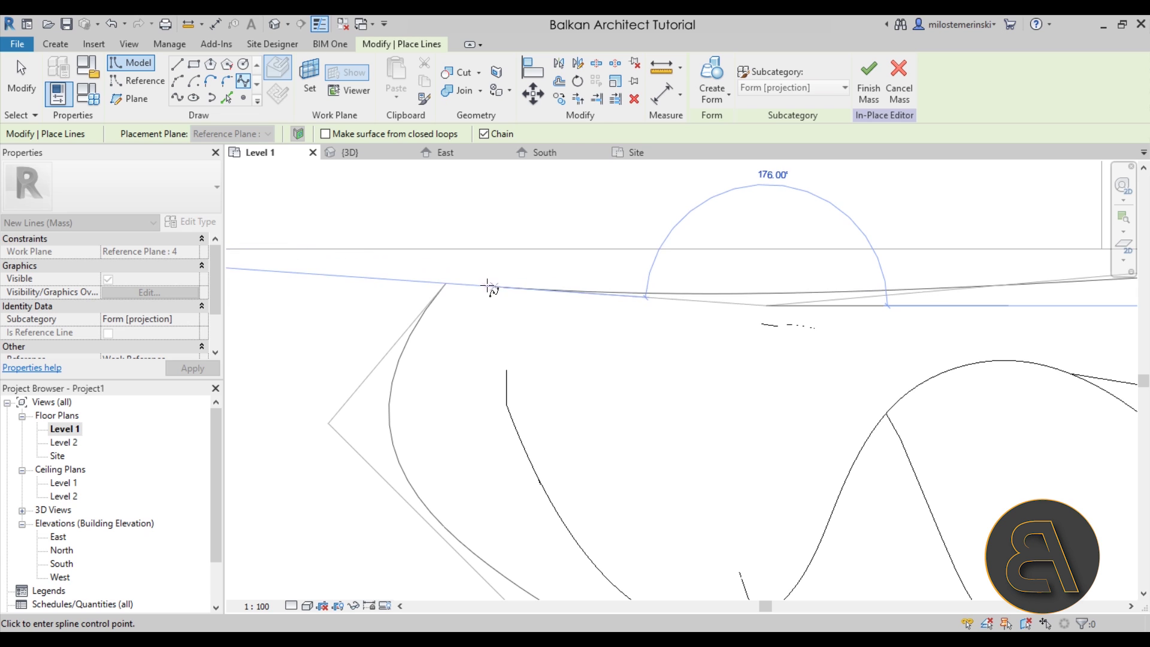
click(470, 284)
key(Escape)
key(Escape)
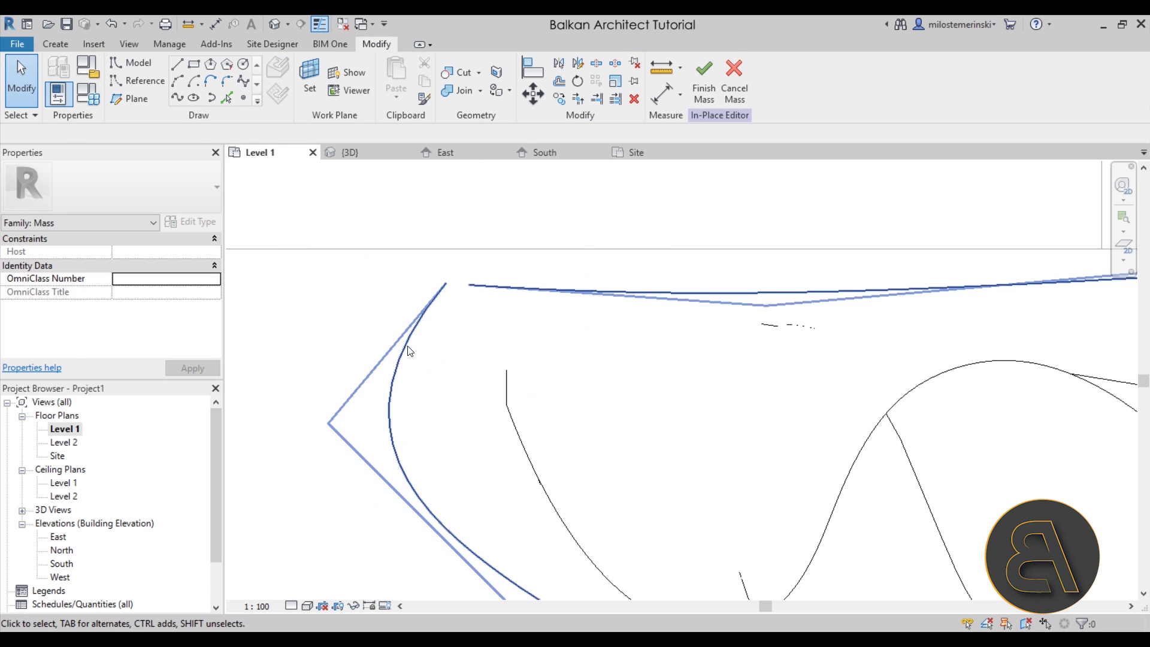
Tighten the loop spline around the curtain in the 3D view by pulling its control points inward at the free end
scroll(449, 297, down, 6)
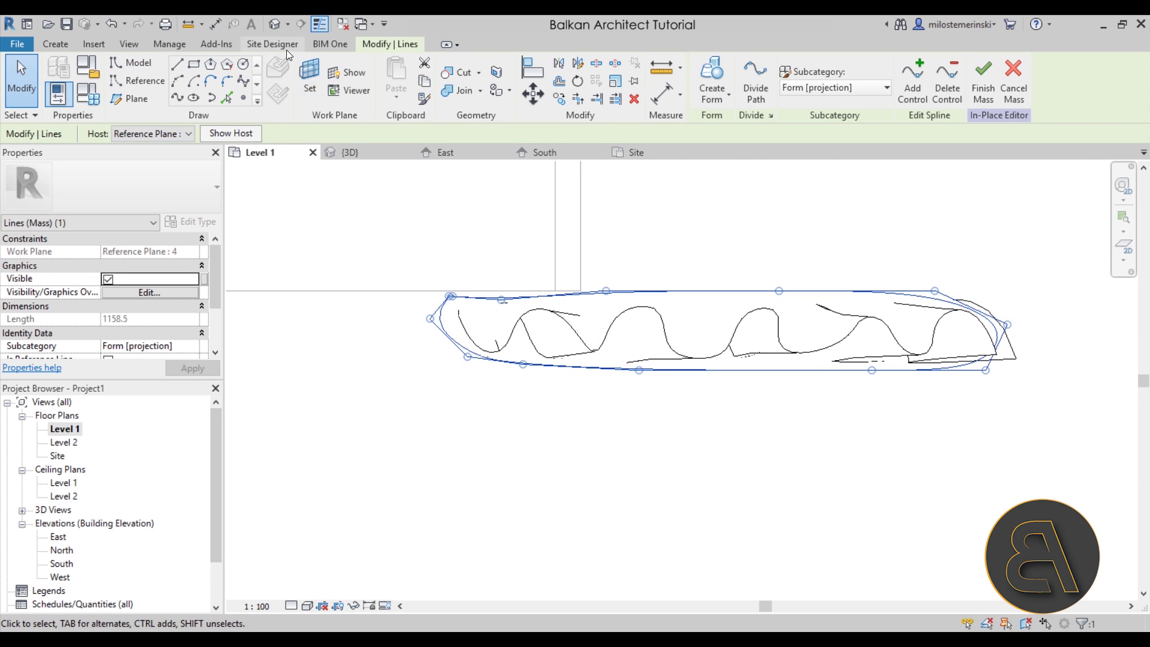
click(274, 24)
key(Escape)
scroll(671, 335, down, 2)
shift+middle_drag(697, 350, 629, 457)
scroll(600, 368, up, 4)
scroll(606, 337, up, 3)
click(603, 328)
shift+middle_drag(596, 359, 633, 501)
scroll(578, 293, up, 1)
drag(573, 315, 488, 303)
drag(707, 341, 567, 320)
drag(744, 301, 652, 294)
drag(670, 250, 633, 263)
shift+middle_drag(634, 263, 659, 270)
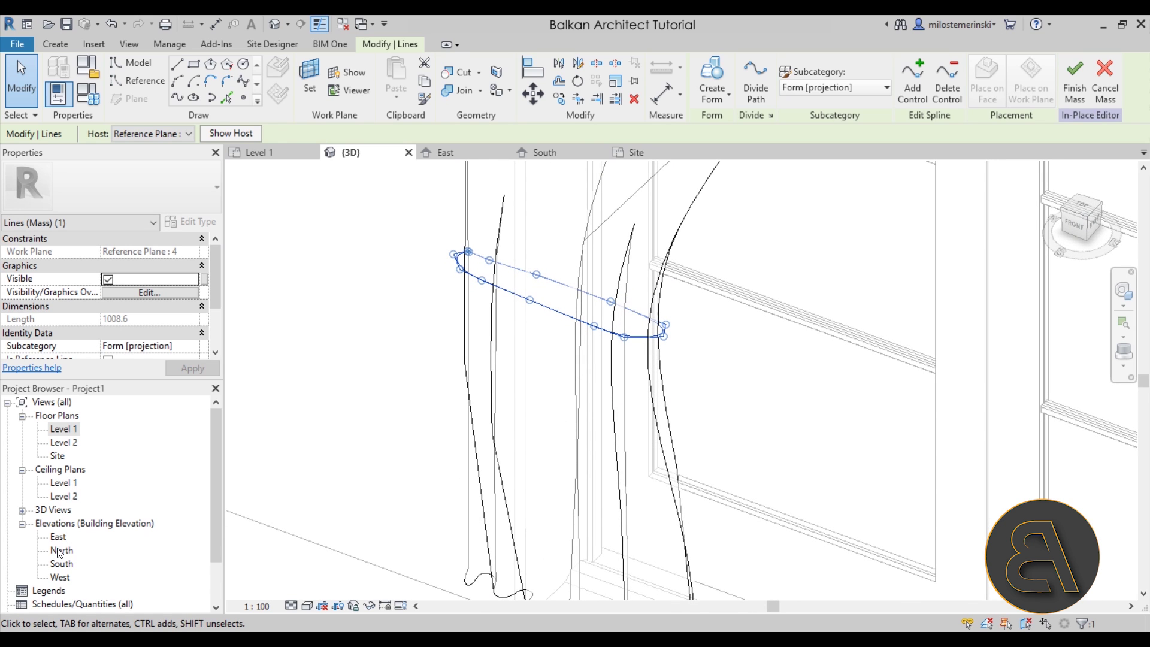
Open the South elevation and try to move the loop spline off its reference plane
double_click(62, 565)
scroll(455, 416, up, 3)
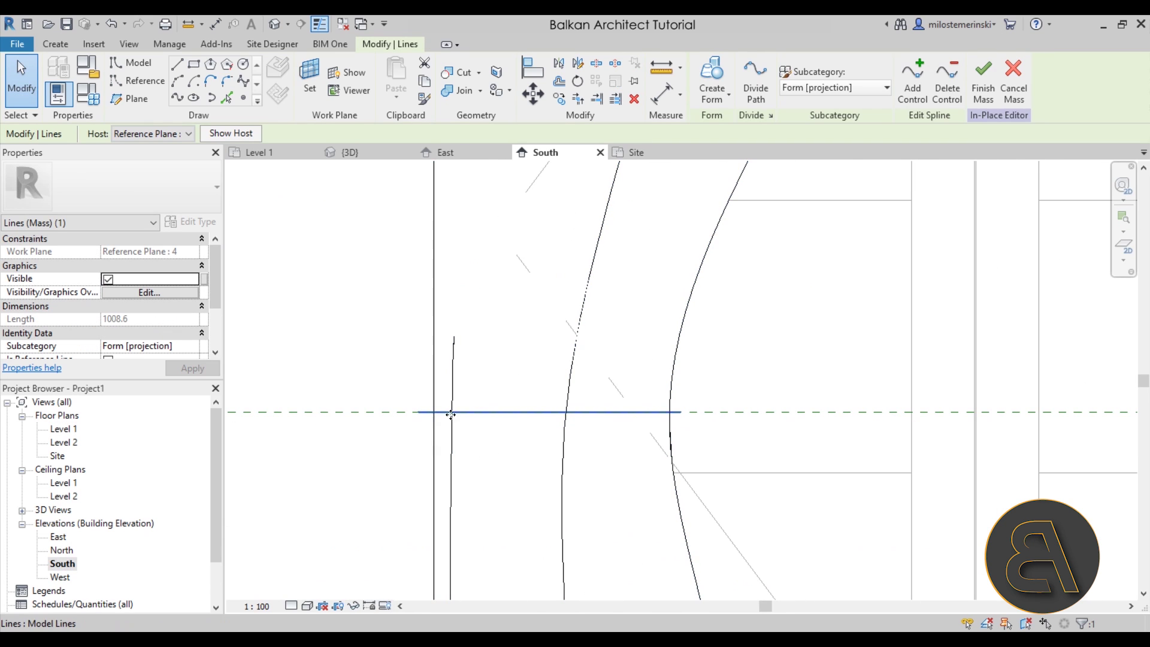
drag(426, 412, 423, 378)
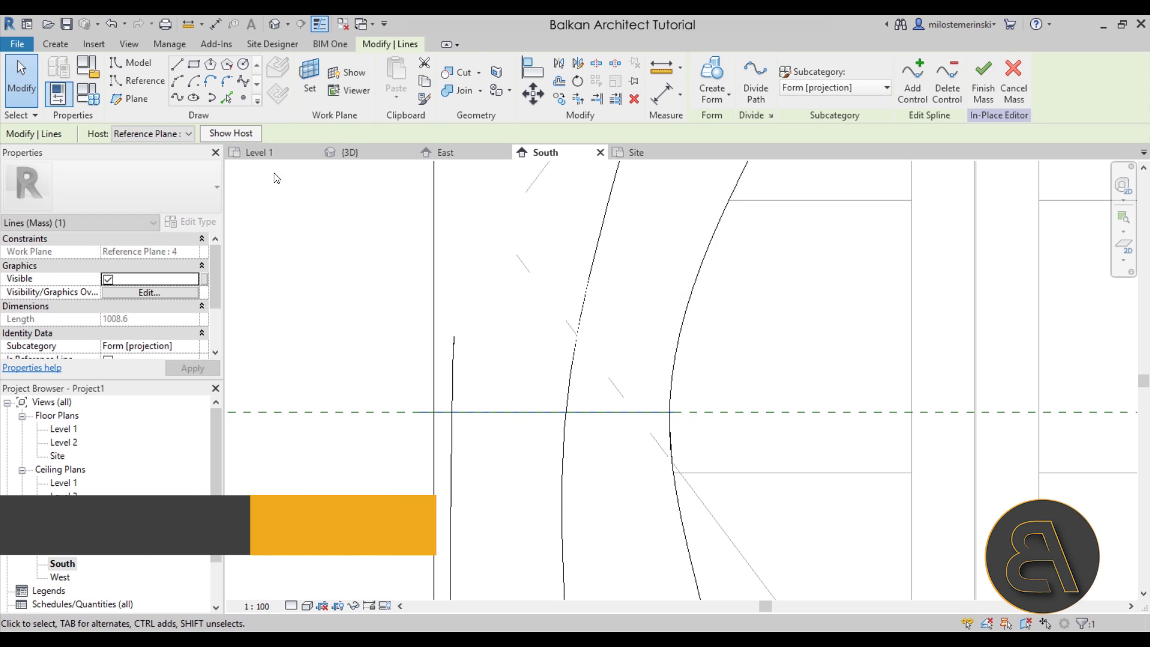
click(533, 94)
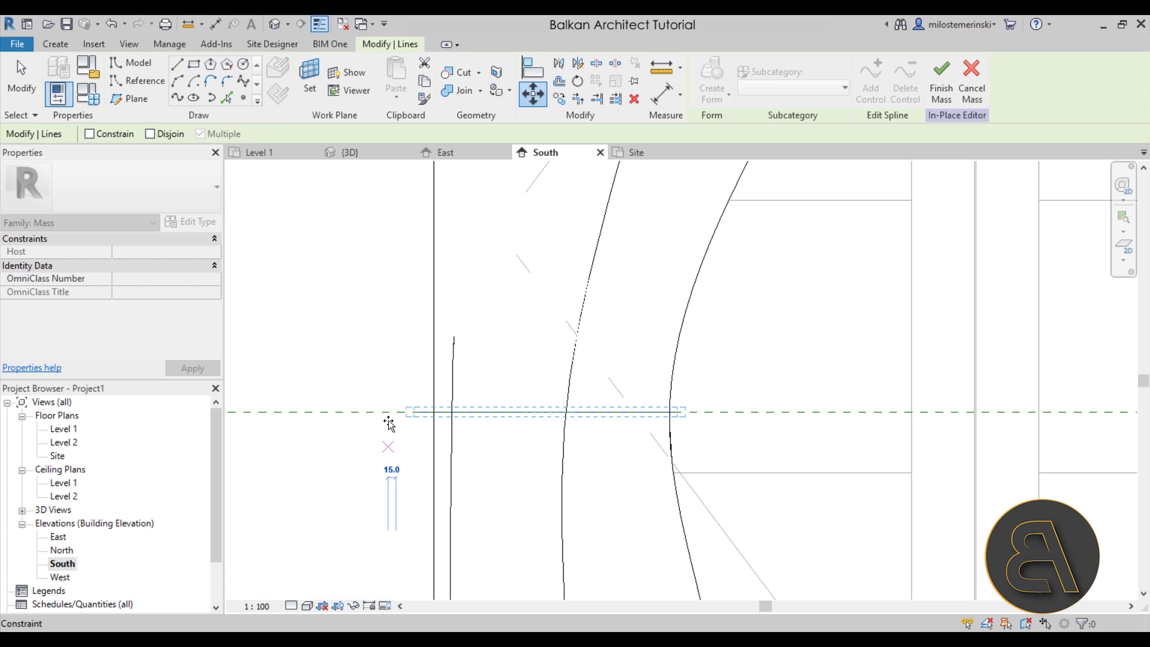
click(399, 446)
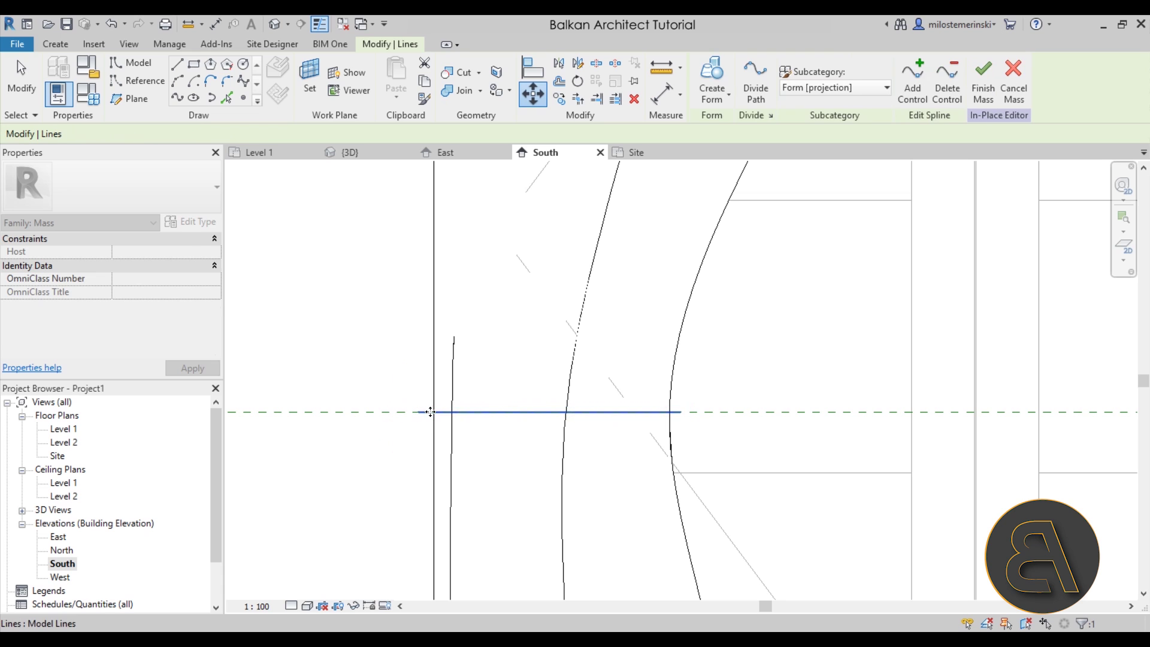
Make a trial copy of the loop spline just below the reference plane and delete that copy
click(558, 99)
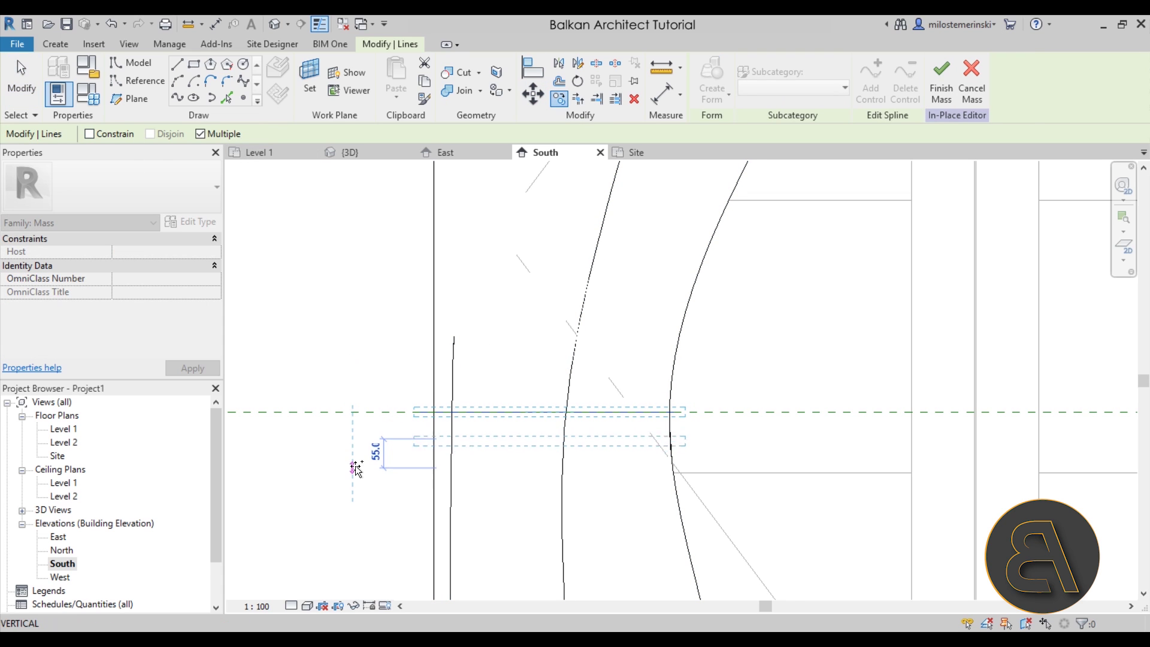
click(355, 461)
key(Escape)
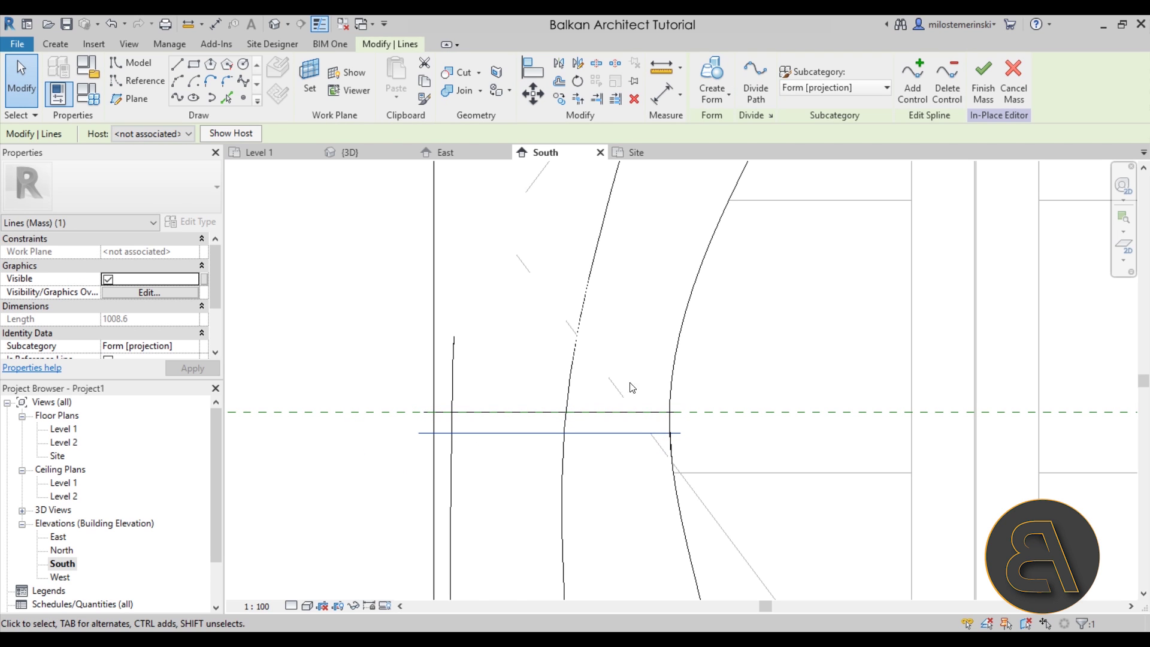
click(542, 94)
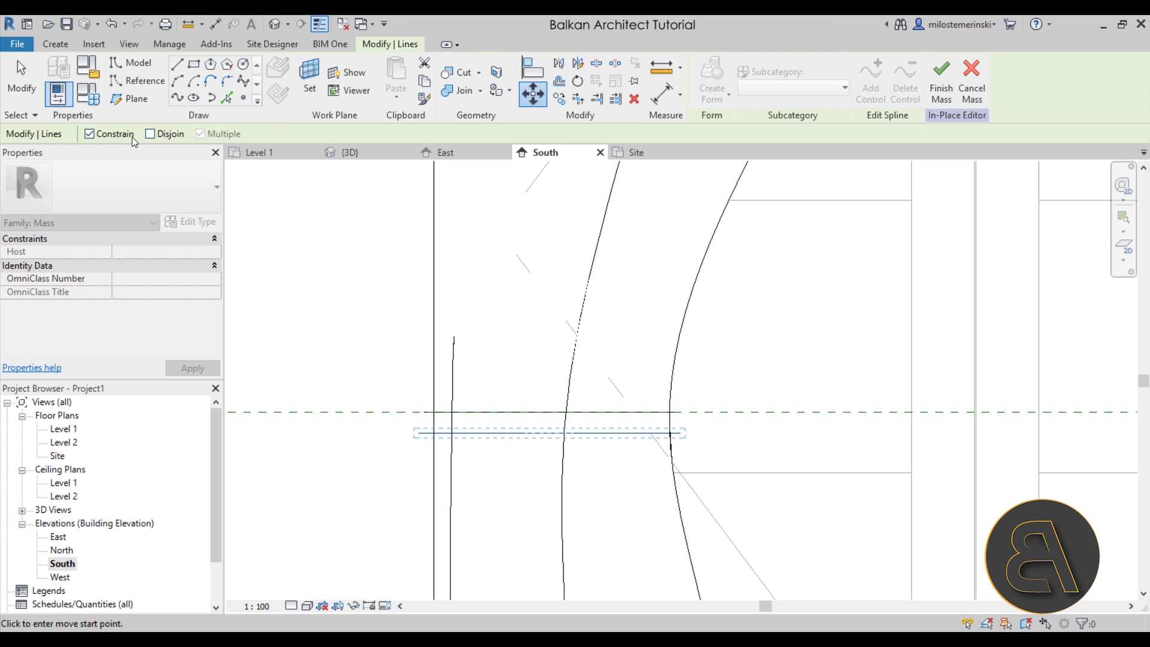
key(Escape)
key(Escape)
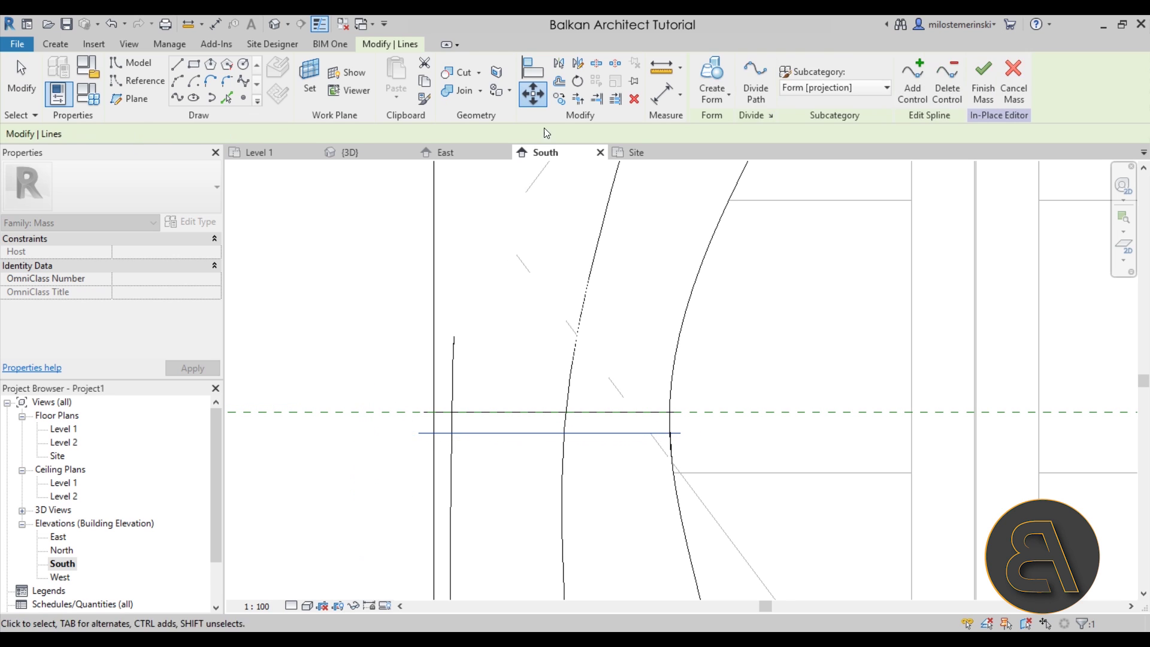
click(468, 433)
key(Delete)
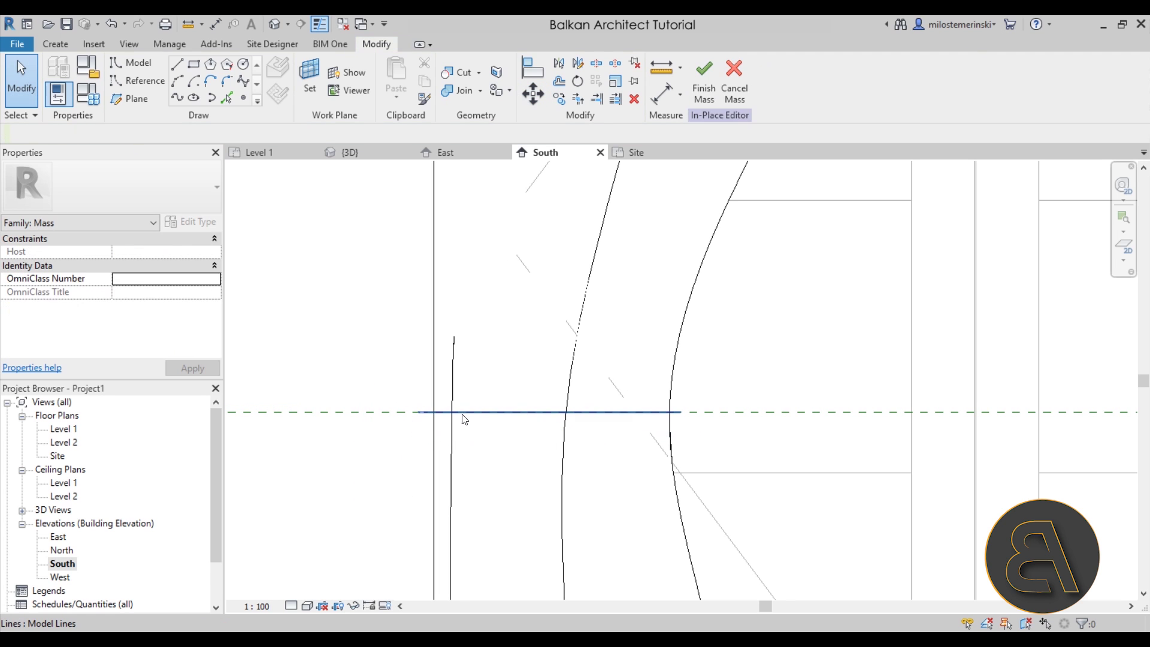
Copy the loop spline to a short distance below the reference plane in the South elevation, with Constrain enabled
click(463, 412)
click(560, 98)
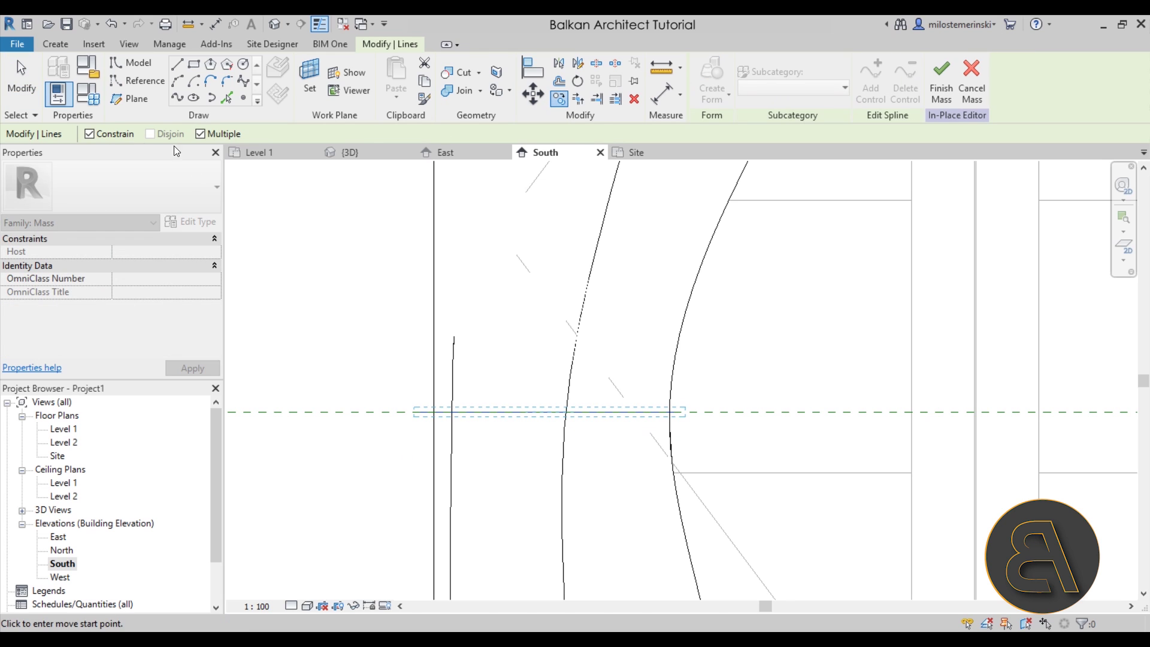
click(358, 386)
key(Escape)
key(Escape)
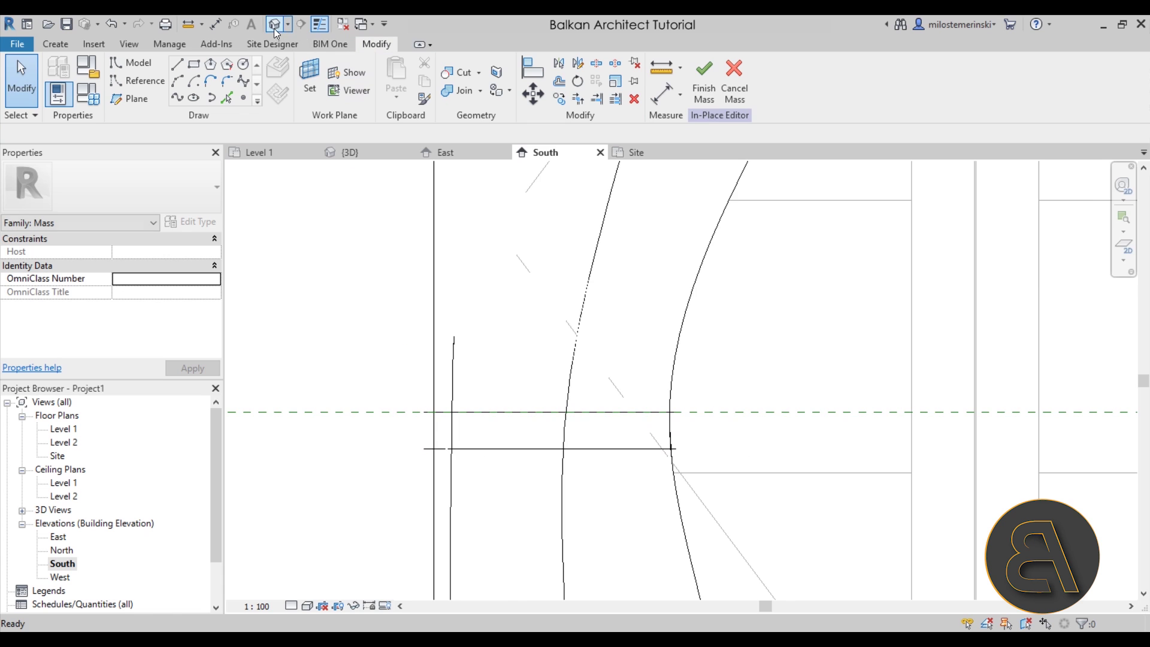
Create a form from the upper and lower loop splines in the 3D view, making a band around the curtain
click(274, 24)
scroll(599, 288, up, 4)
click(641, 353)
ctrl+click(640, 353)
click(572, 383)
click(440, 231)
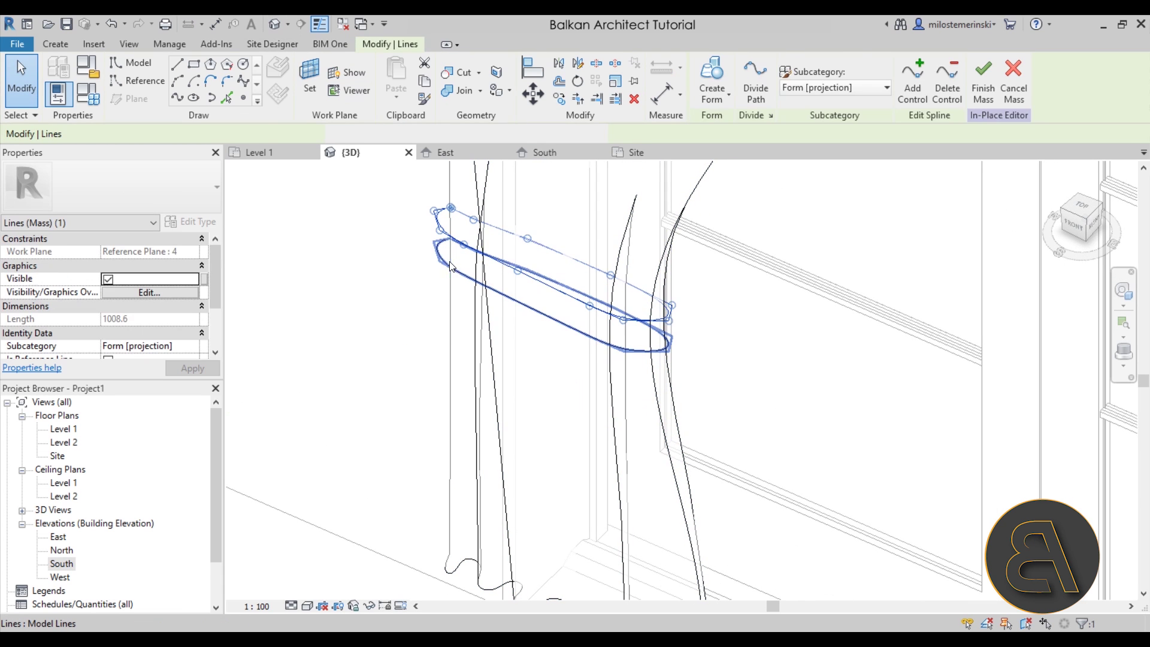
scroll(434, 249, up, 3)
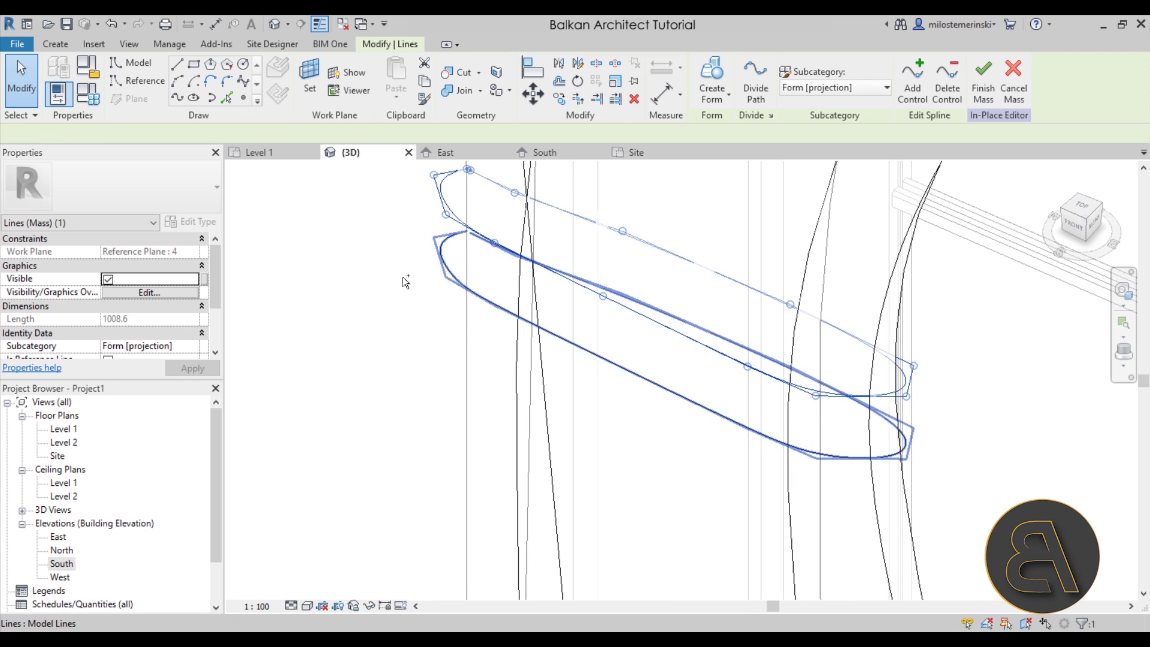
ctrl+click(442, 262)
click(727, 83)
shift+middle_drag(385, 287, 539, 359)
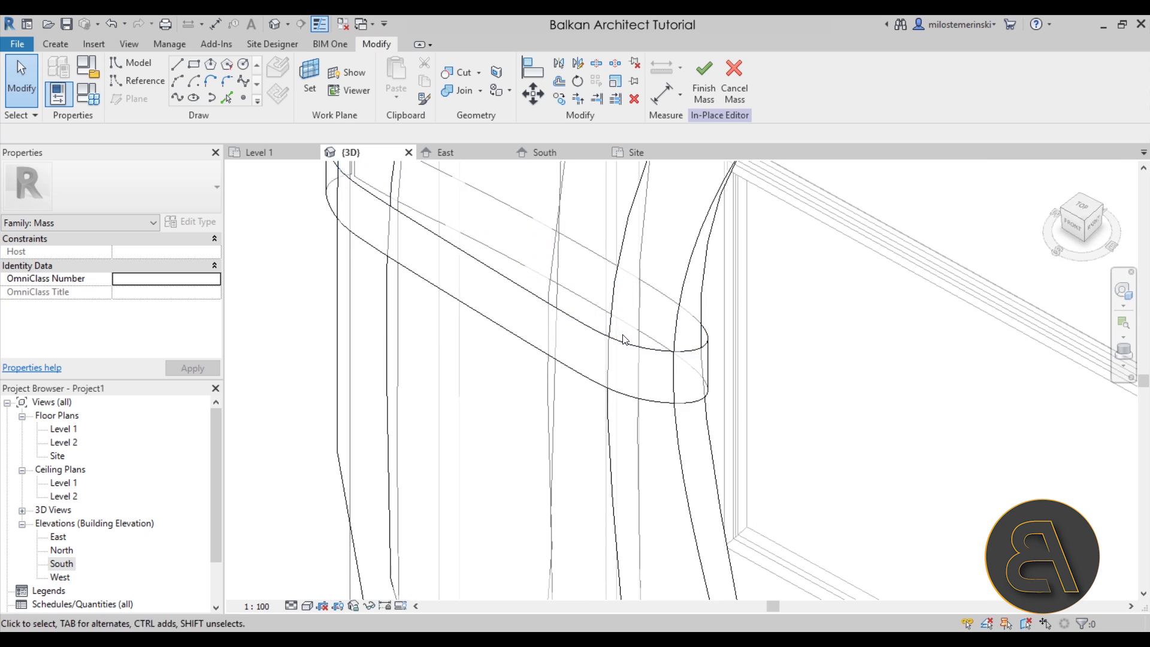
click(580, 390)
key(Escape)
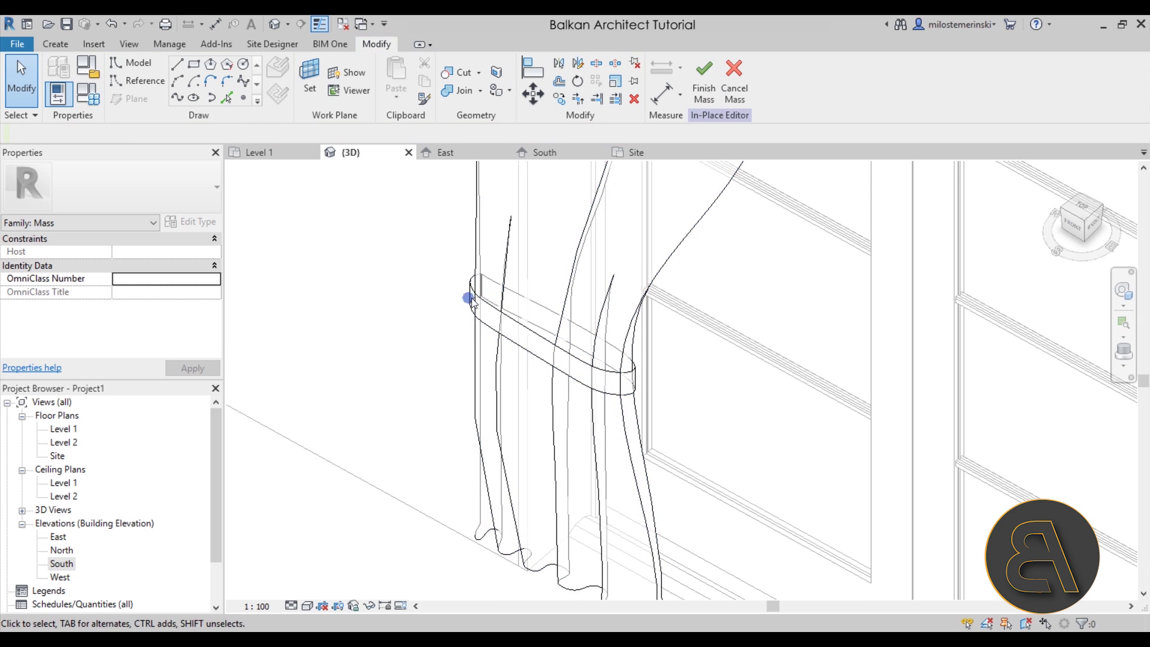
Select the band and the curtain forms together and open the Material Browser for their material
scroll(496, 326, up, 3)
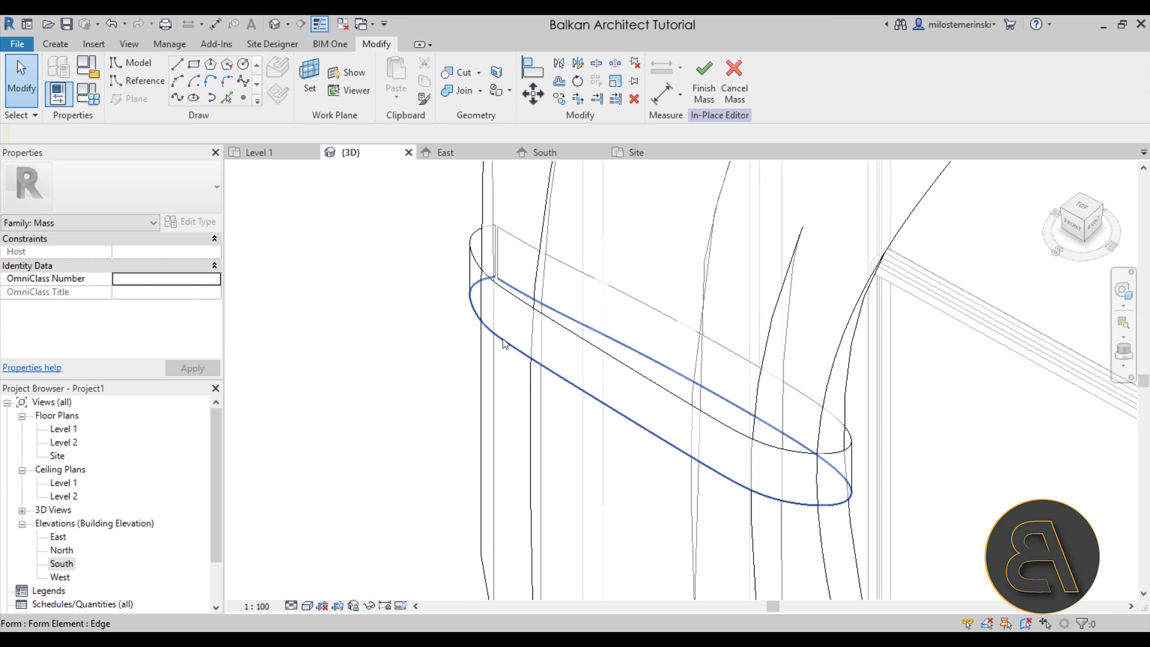
click(506, 344)
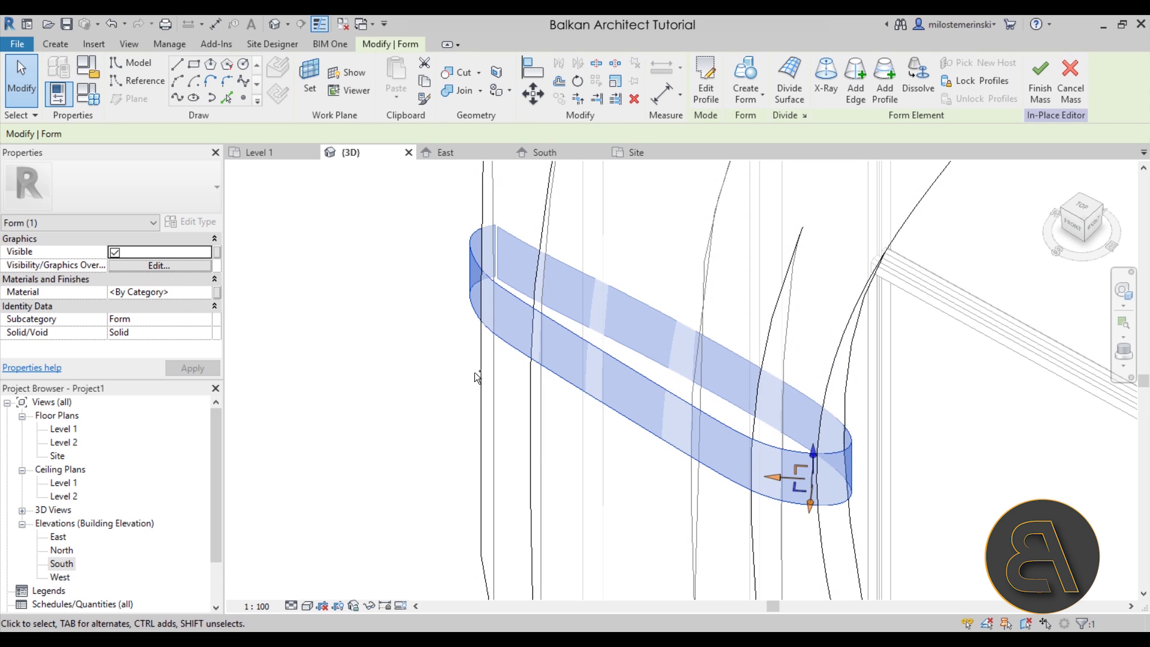
ctrl+click(480, 372)
scroll(444, 379, down, 3)
scroll(445, 378, down, 1)
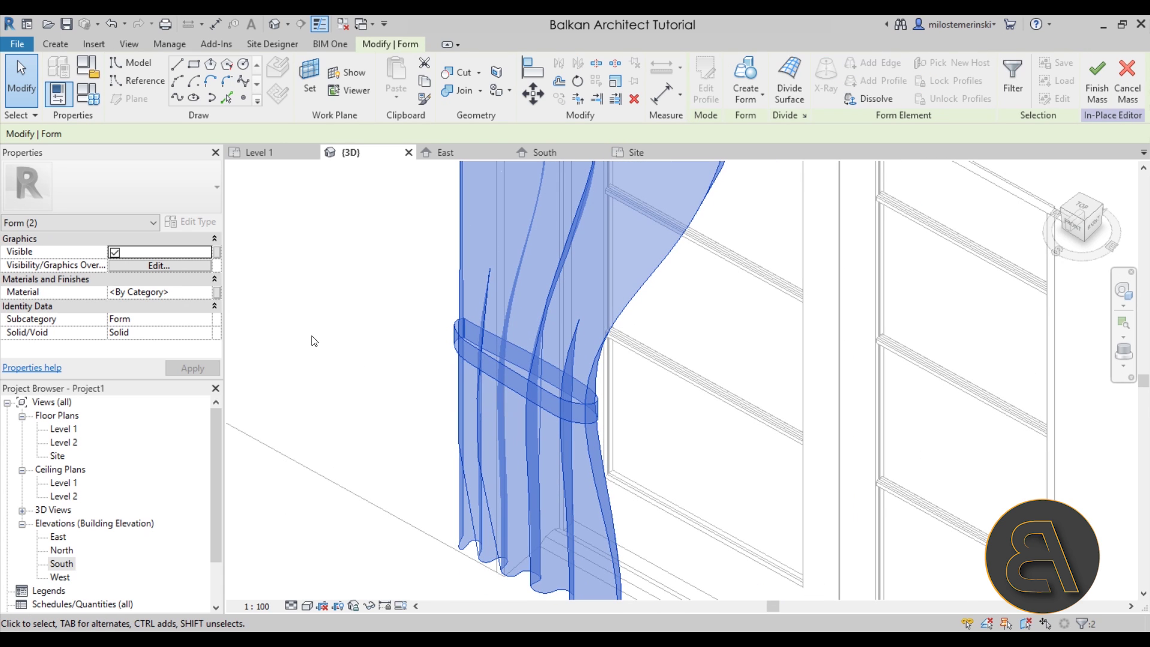
click(190, 292)
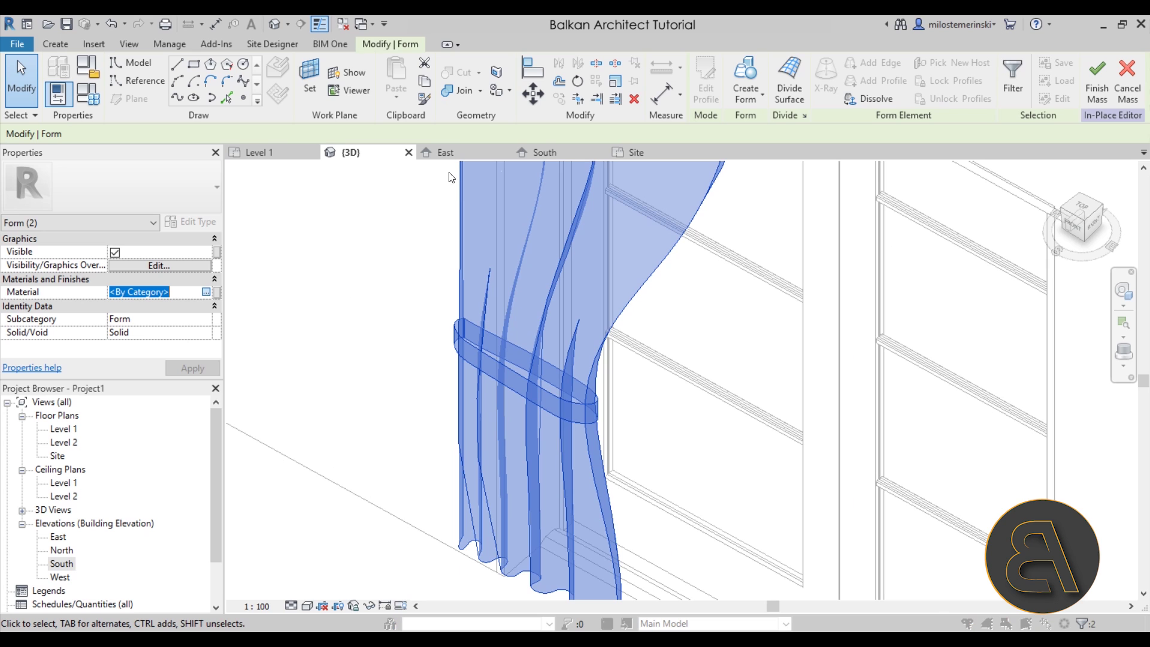
click(206, 292)
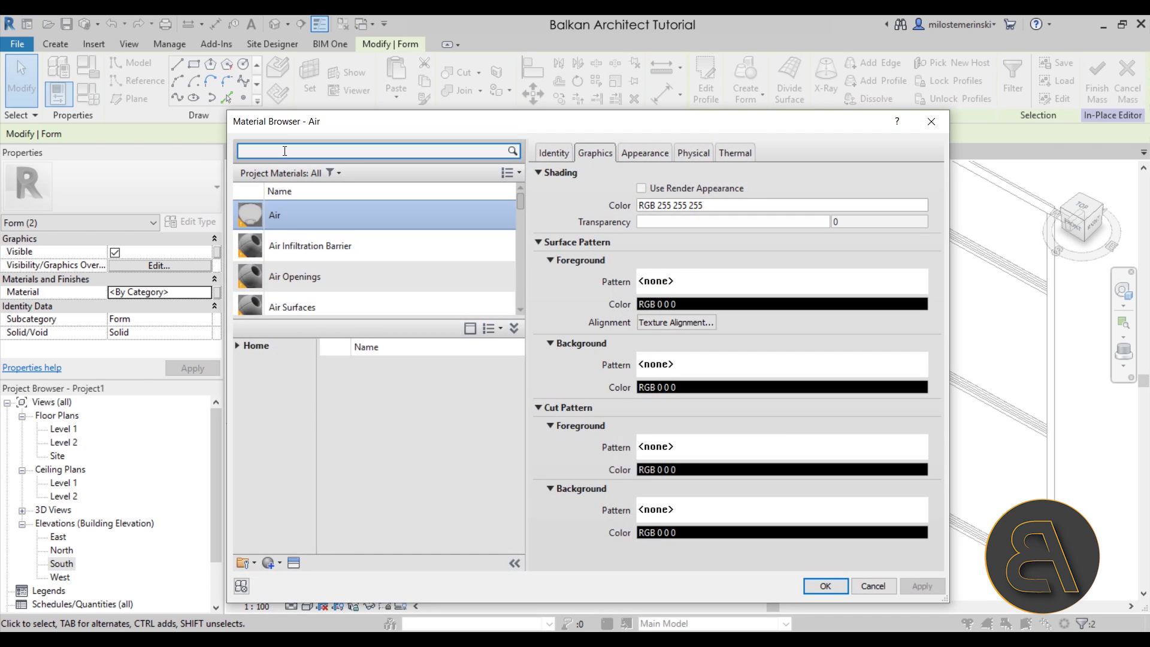
Add Linen, Beige from the Fabric category of AEC Materials and apply it to both the curtain and the band
click(240, 347)
click(245, 374)
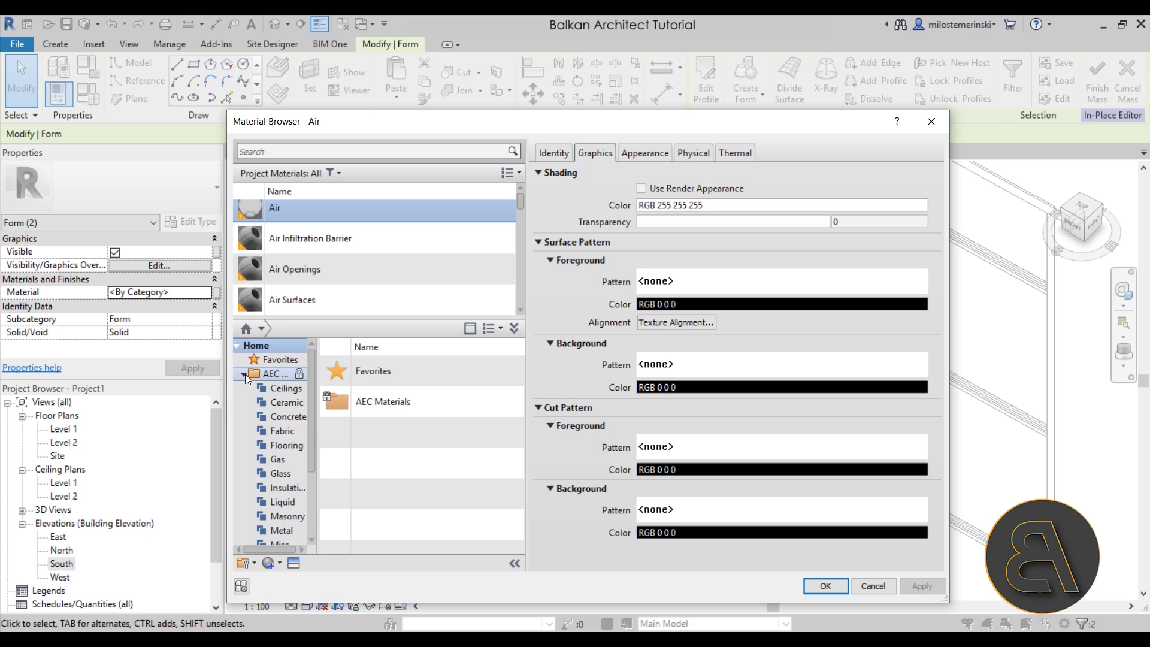
click(280, 430)
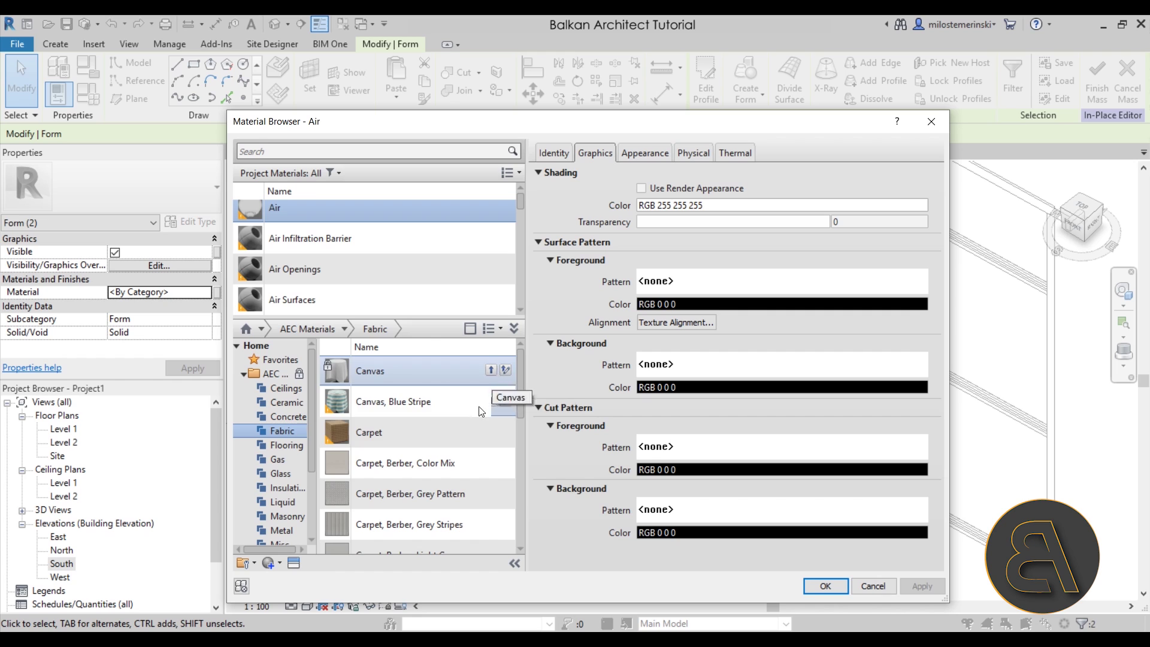
scroll(454, 467, down, 2)
scroll(452, 479, down, 2)
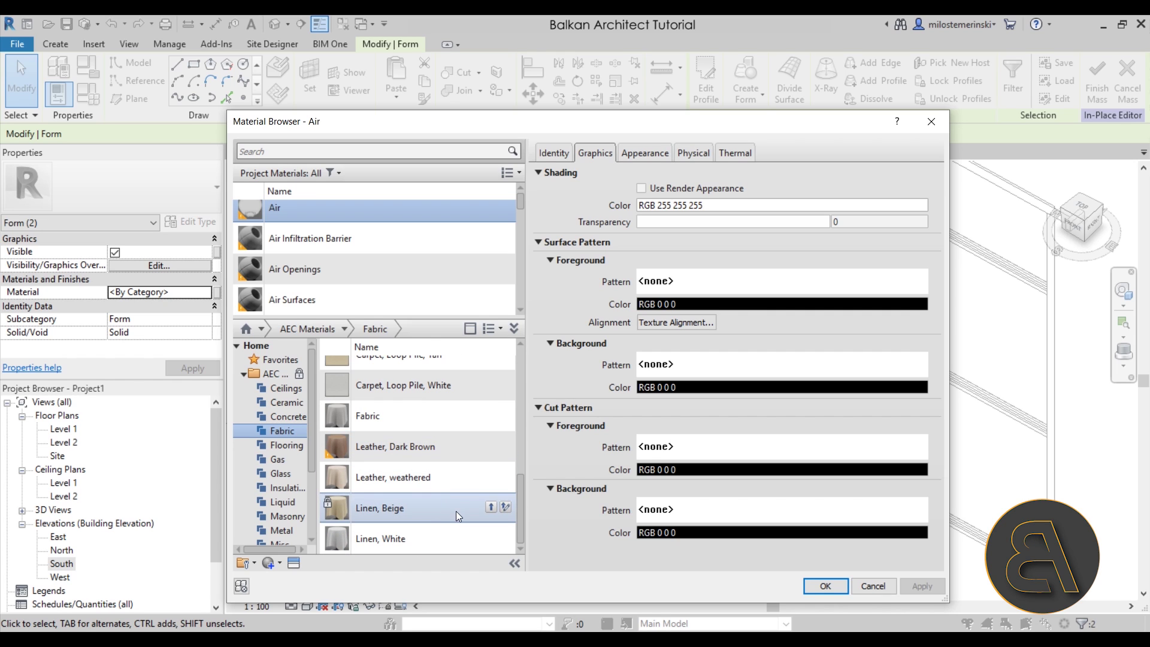
click(491, 508)
click(934, 591)
click(832, 587)
click(351, 424)
Set the end face of the curtain holder bracket as the work plane in the 3D view
scroll(478, 353, down, 3)
shift+middle_drag(697, 477, 401, 290)
scroll(456, 283, up, 5)
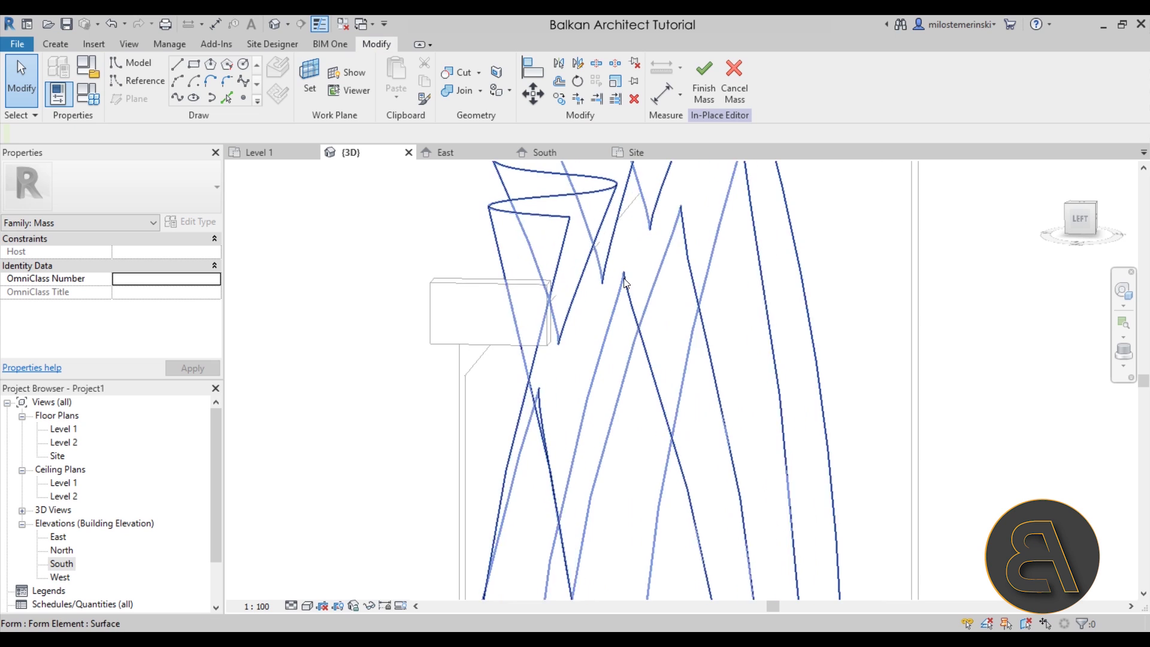
click(305, 85)
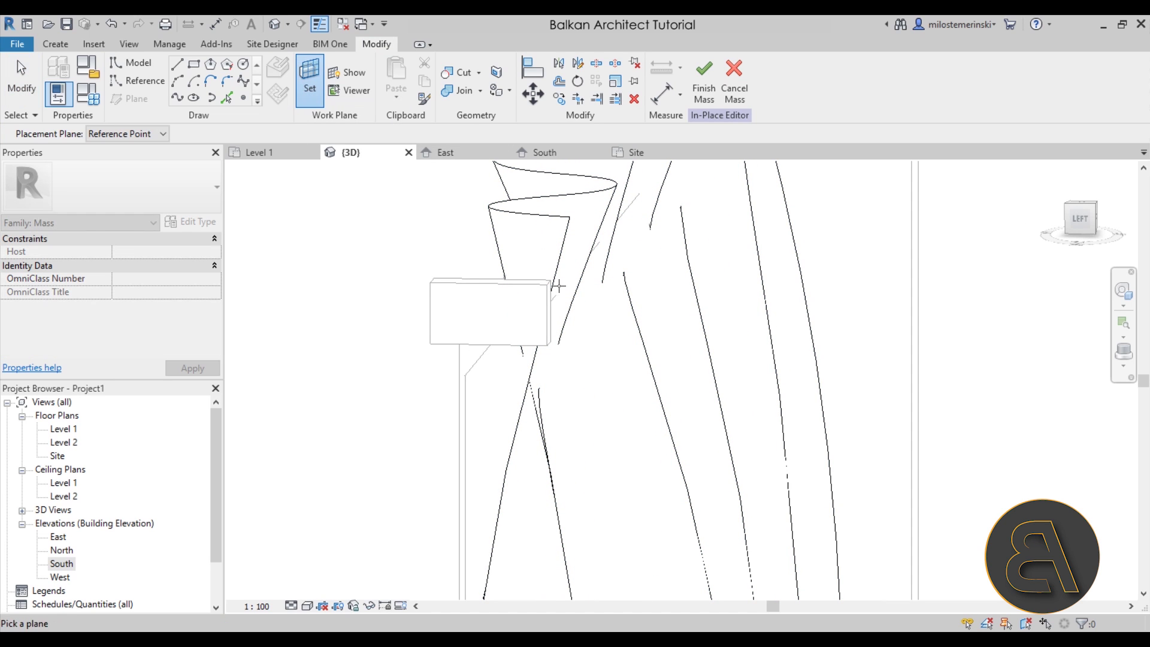
click(485, 293)
scroll(501, 273, up, 3)
Draw a model circle with a radius of about 16 on the curtain holder's end face, near its room-side edge
click(242, 65)
scroll(515, 288, up, 2)
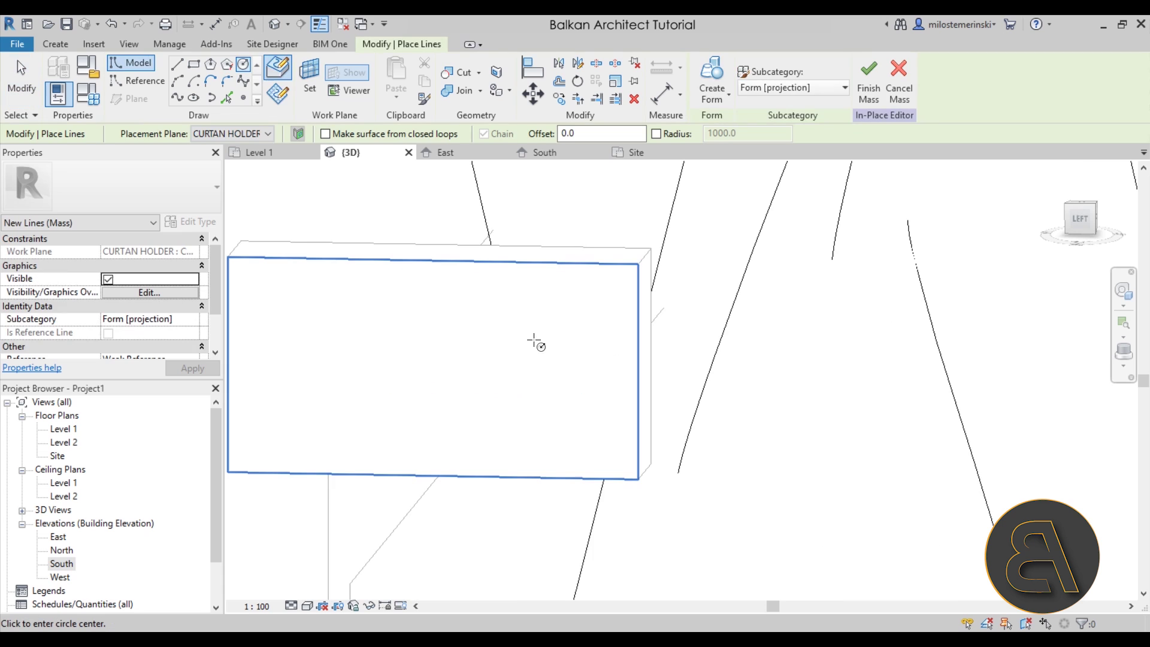
click(516, 379)
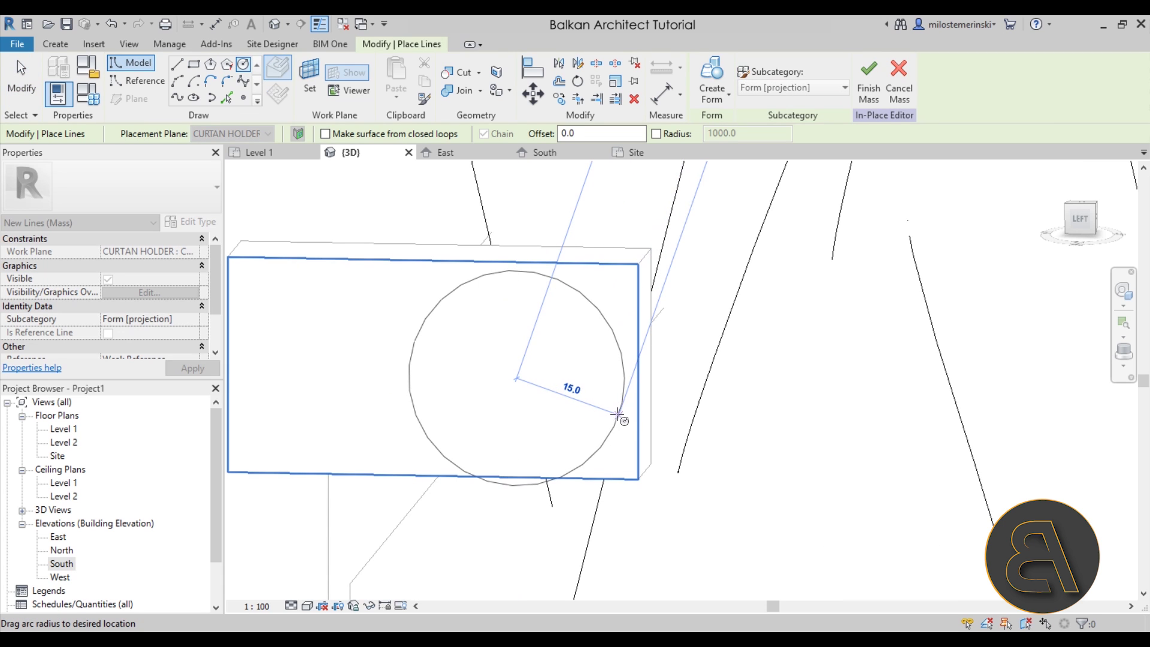
click(626, 417)
scroll(629, 407, down, 2)
shift+middle_drag(631, 398, 539, 407)
scroll(538, 403, down, 2)
key(Escape)
key(Escape)
mouse_move(626, 416)
shift+middle_down()
mouse_move(695, 429)
mouse_move(741, 359)
shift+middle_up()
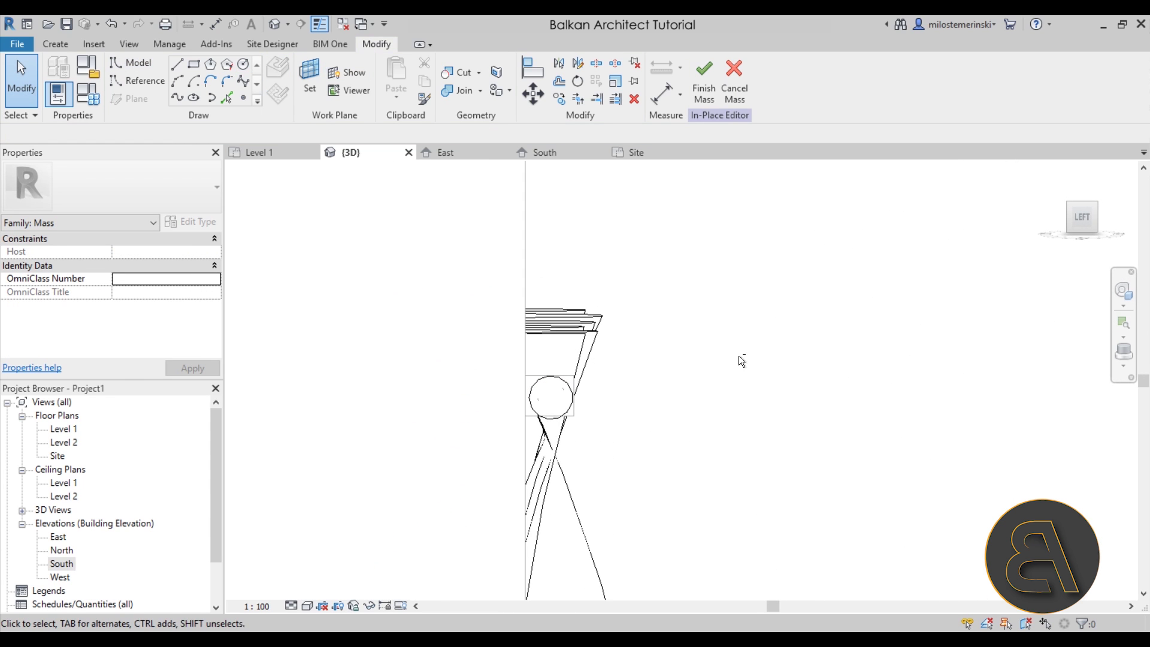
Open the West elevation, select the circle on the curtain holder and switch the view to wireframe display
double_click(61, 576)
scroll(716, 446, up, 8)
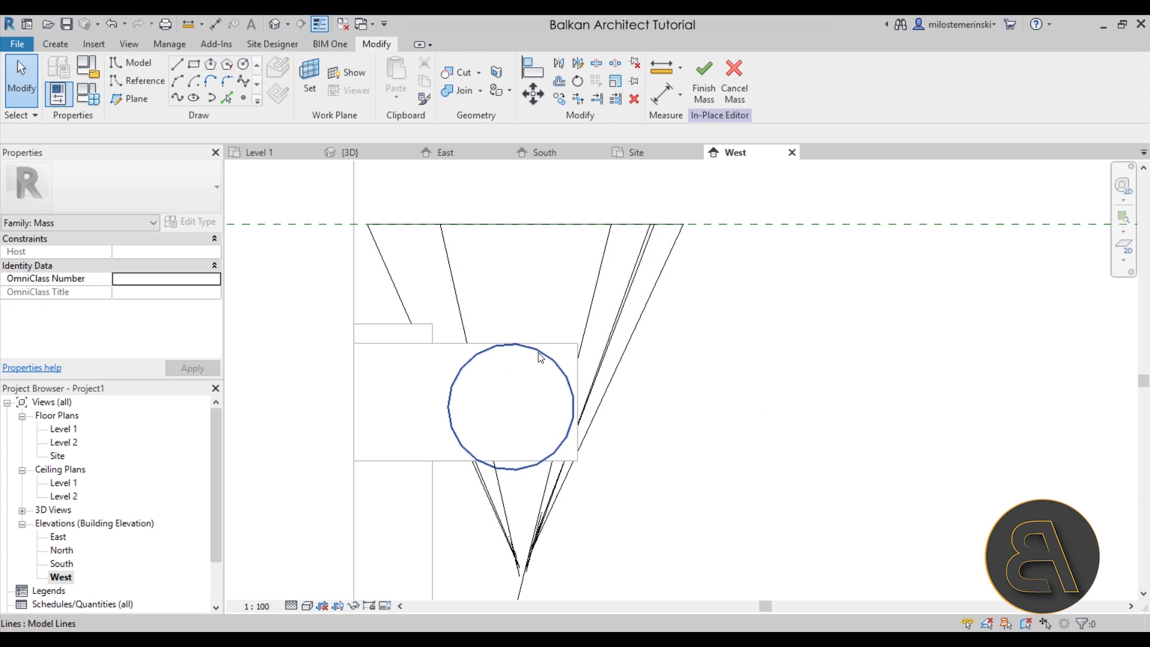
click(537, 353)
click(308, 606)
click(335, 515)
scroll(569, 368, up, 3)
Set the radius of the circle on the curtain holder to 13
drag(544, 358, 551, 347)
click(409, 473)
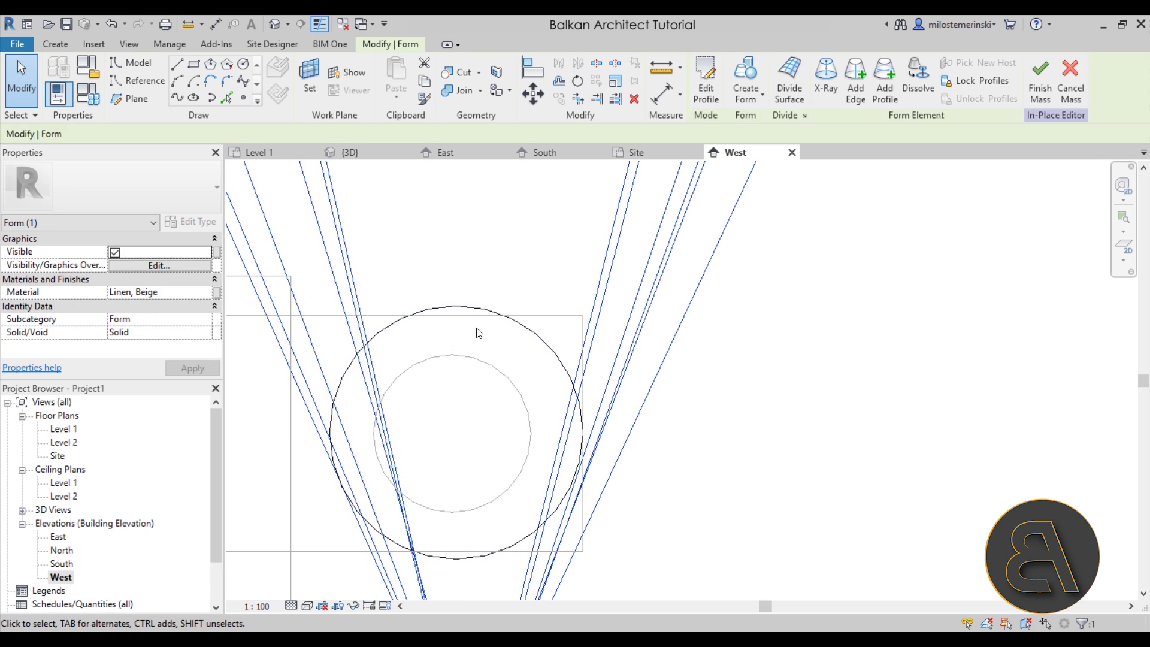
click(479, 333)
click(526, 328)
click(410, 469)
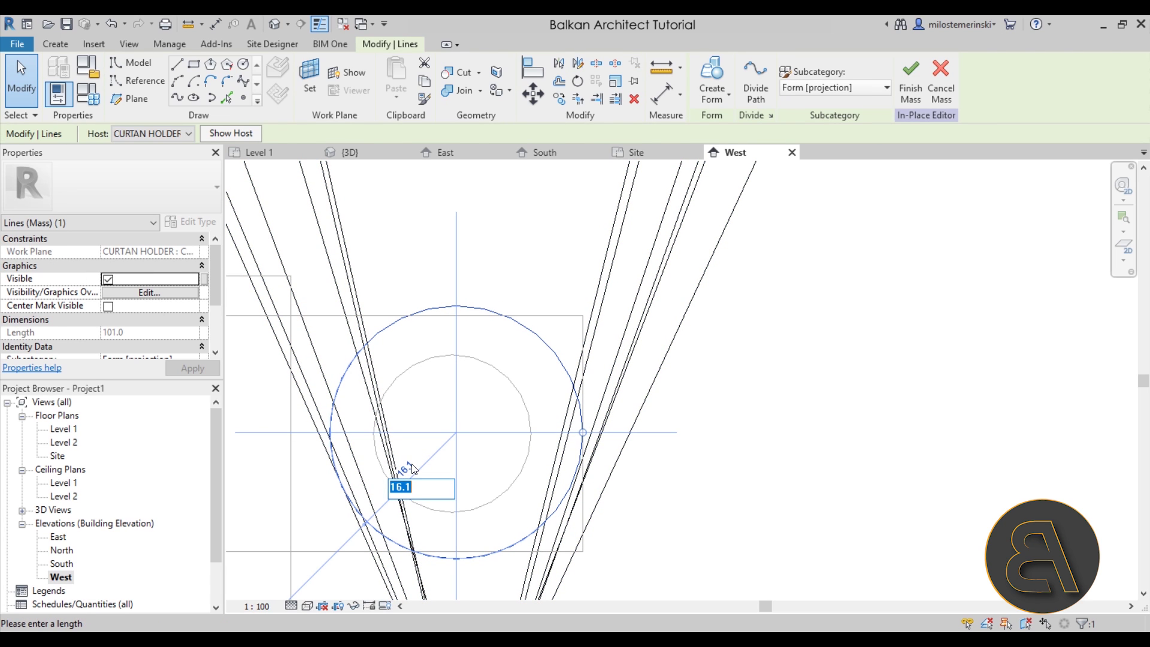
text(13)
key(Return)
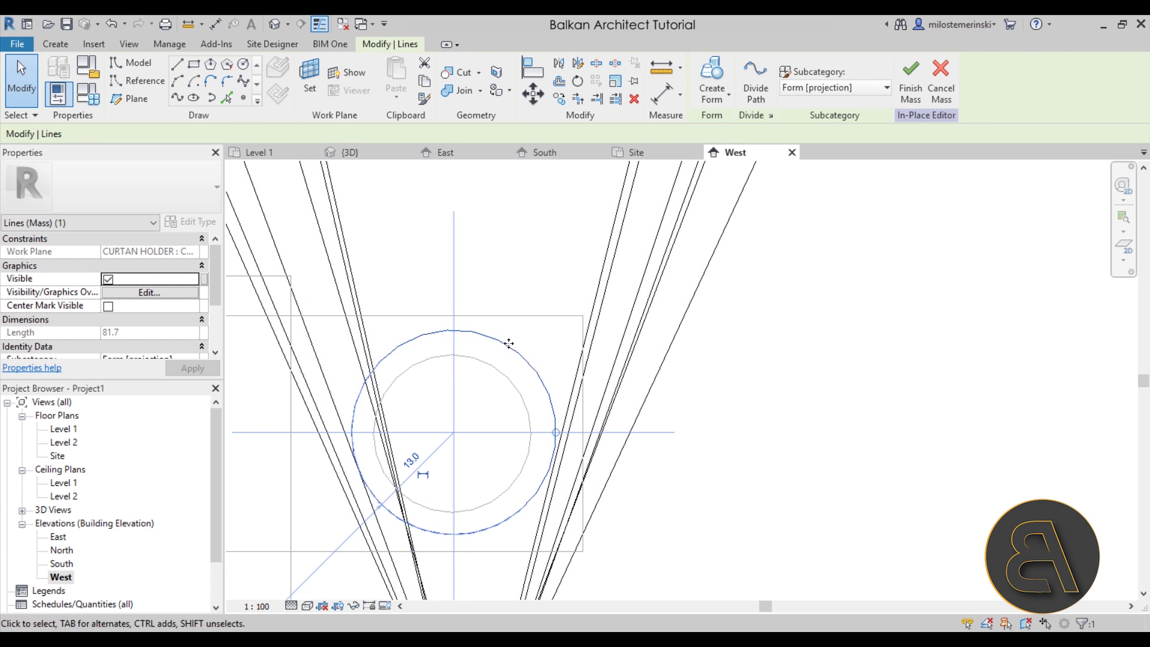
scroll(476, 362, up, 2)
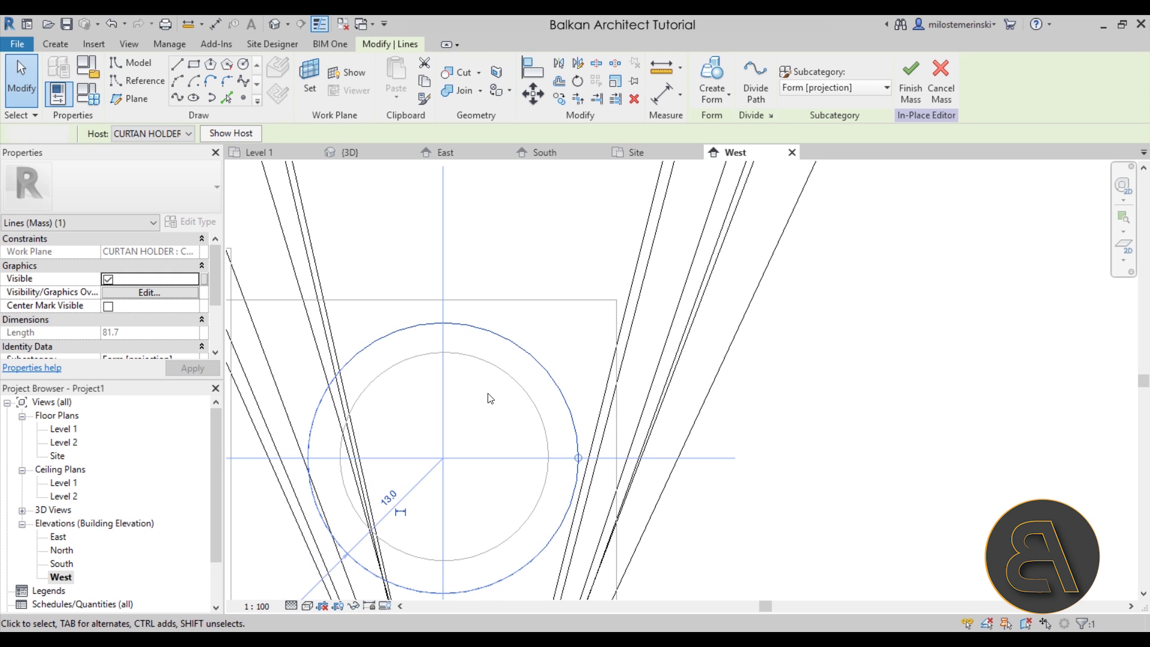
Create a cylindrical void form from the radius 13 circle on the curtain holder's end face in the 3D view
key(Escape)
click(272, 24)
shift+middle_drag(749, 359, 538, 401)
click(519, 305)
click(719, 103)
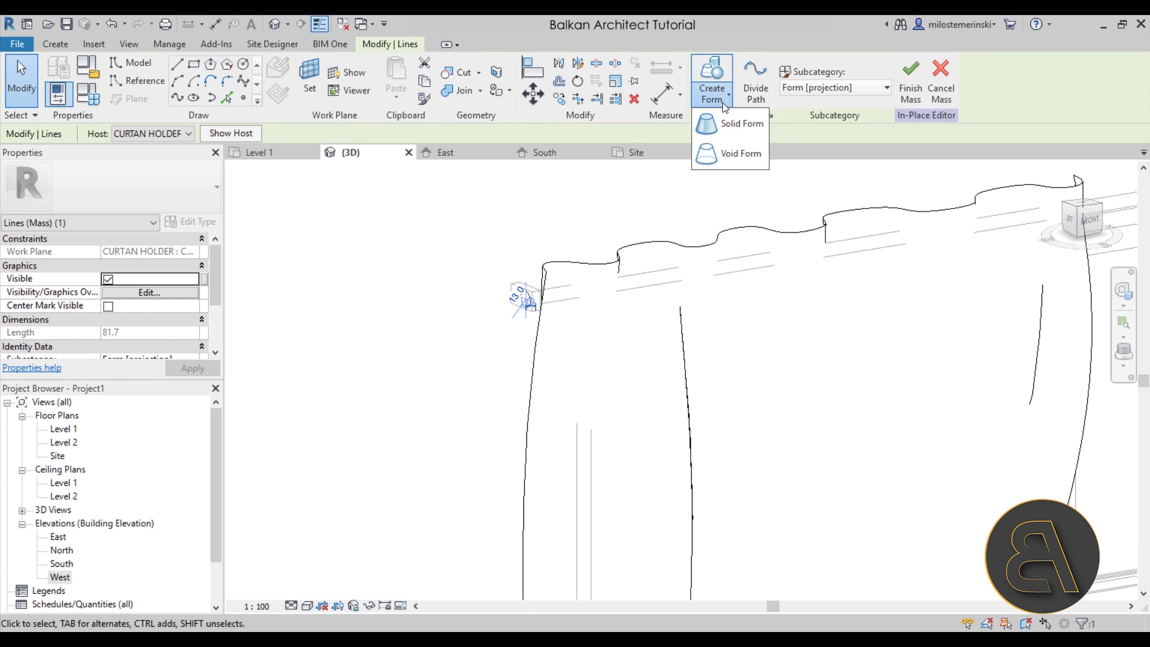
click(713, 150)
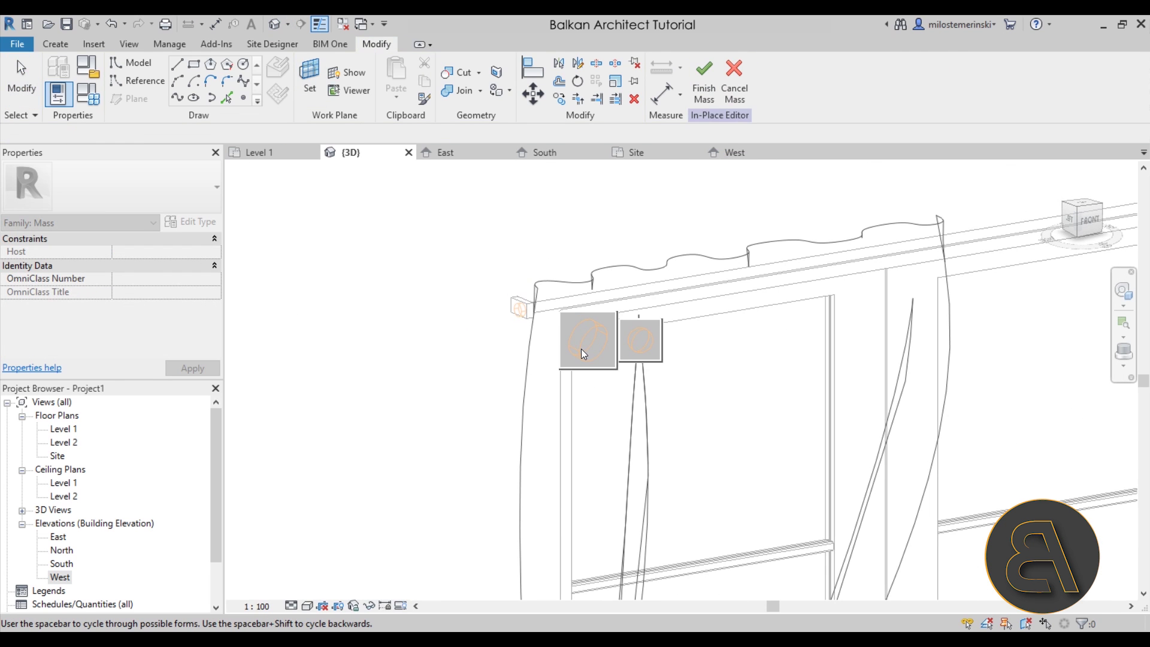
click(582, 349)
Stretch the cylindrical void along the curtain holder so that it passes through the curtain's full width
shift+middle_drag(659, 383, 595, 386)
drag(562, 310, 1073, 306)
click(847, 405)
Try to cut the curtain with the cylindrical void, unjoining the elements that cannot stay joined
shift+middle_drag(396, 201, 450, 228)
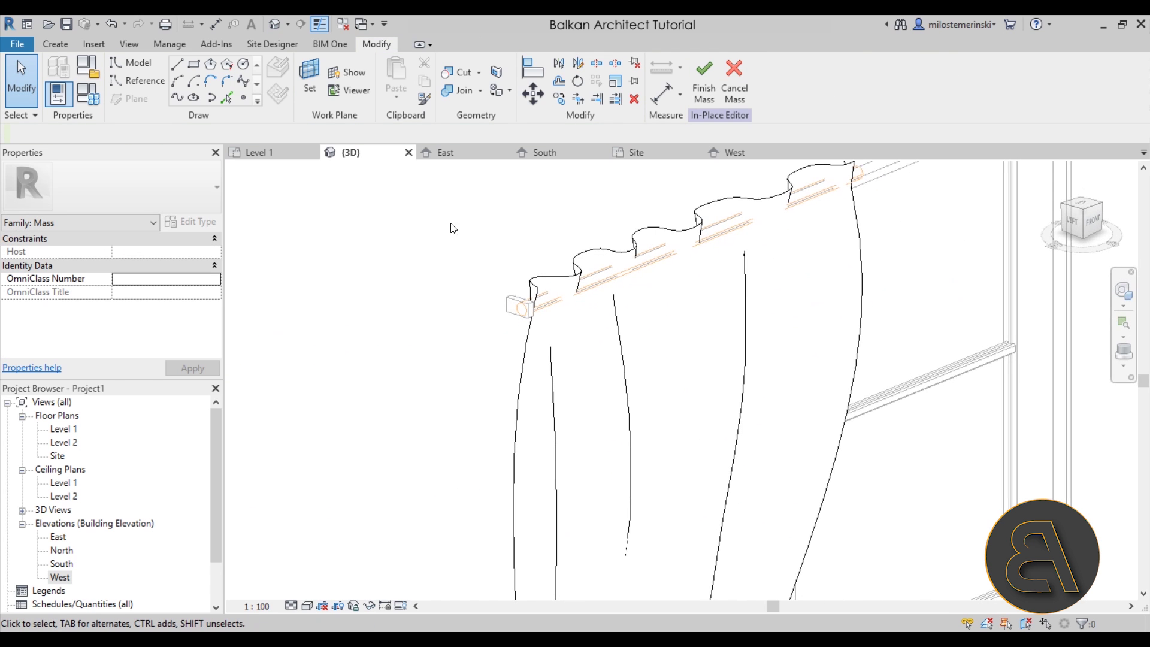
click(458, 74)
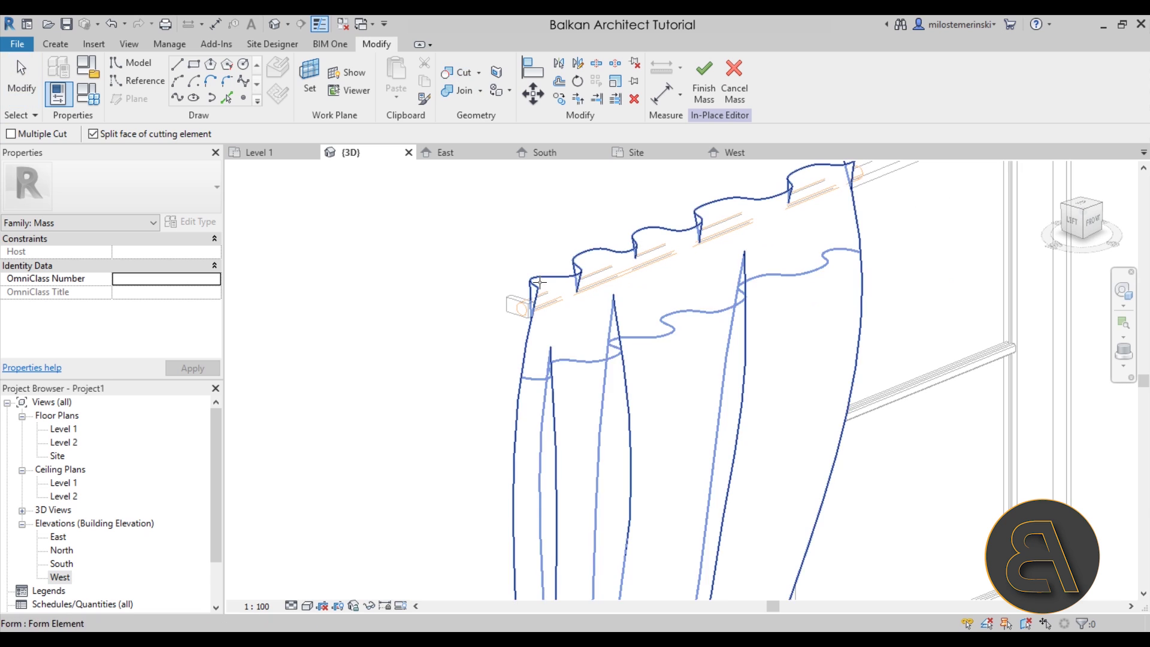
click(521, 306)
click(517, 326)
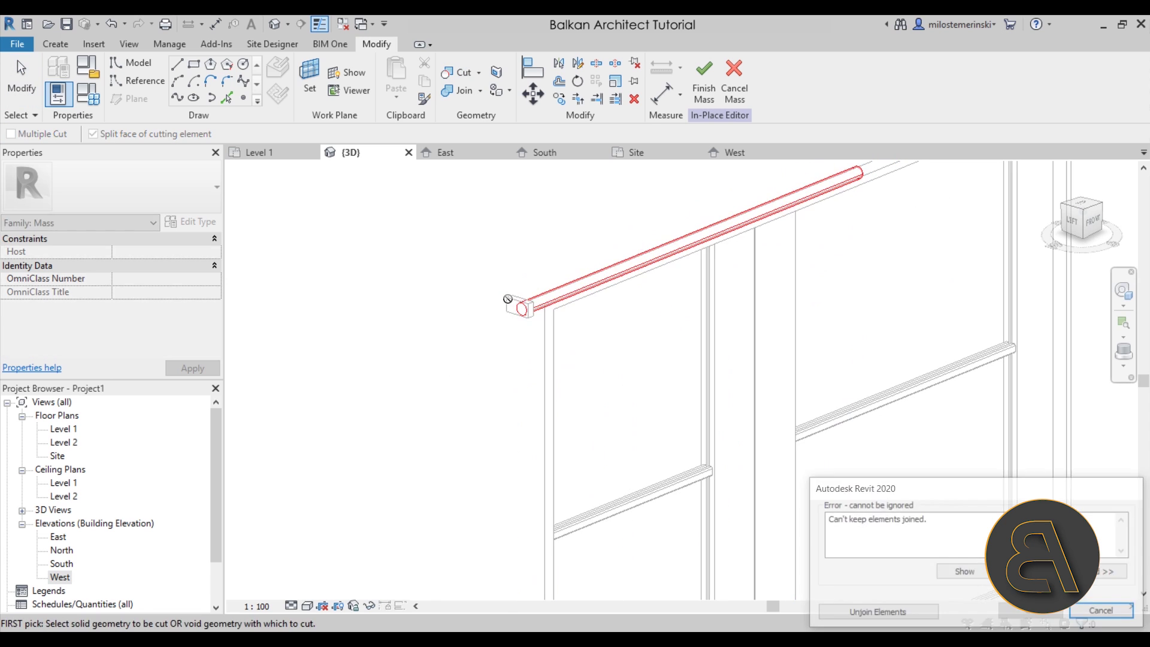
click(875, 612)
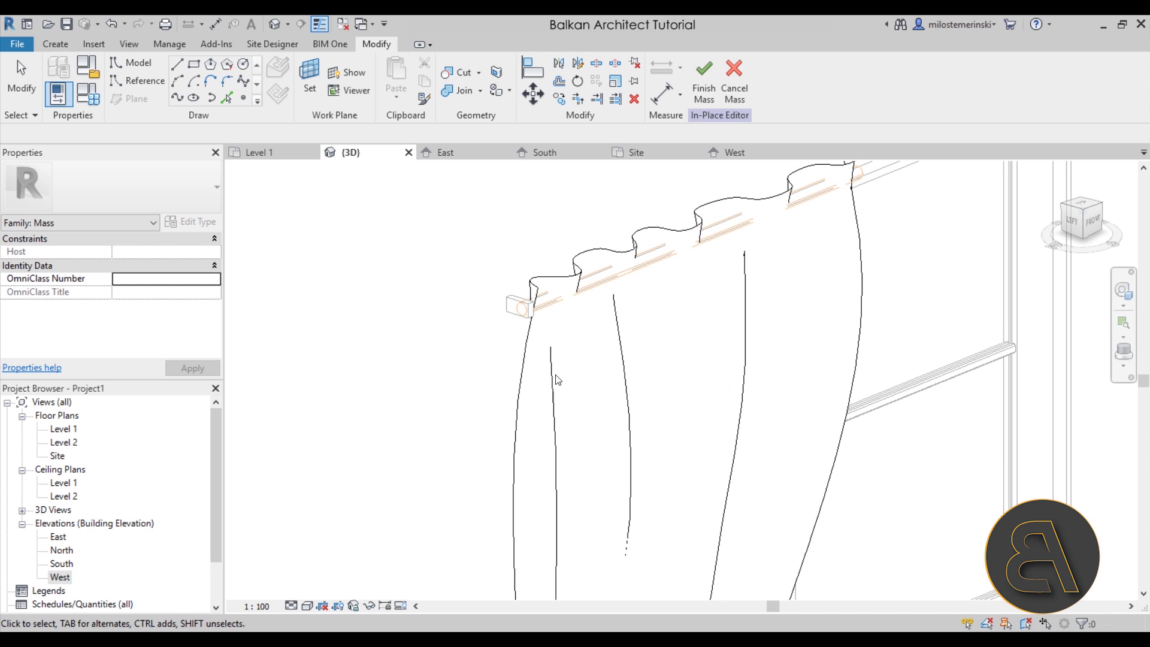
Cut the curtain form with the cylindrical void that runs along the curtain holder
scroll(524, 308, up, 2)
click(527, 309)
click(500, 374)
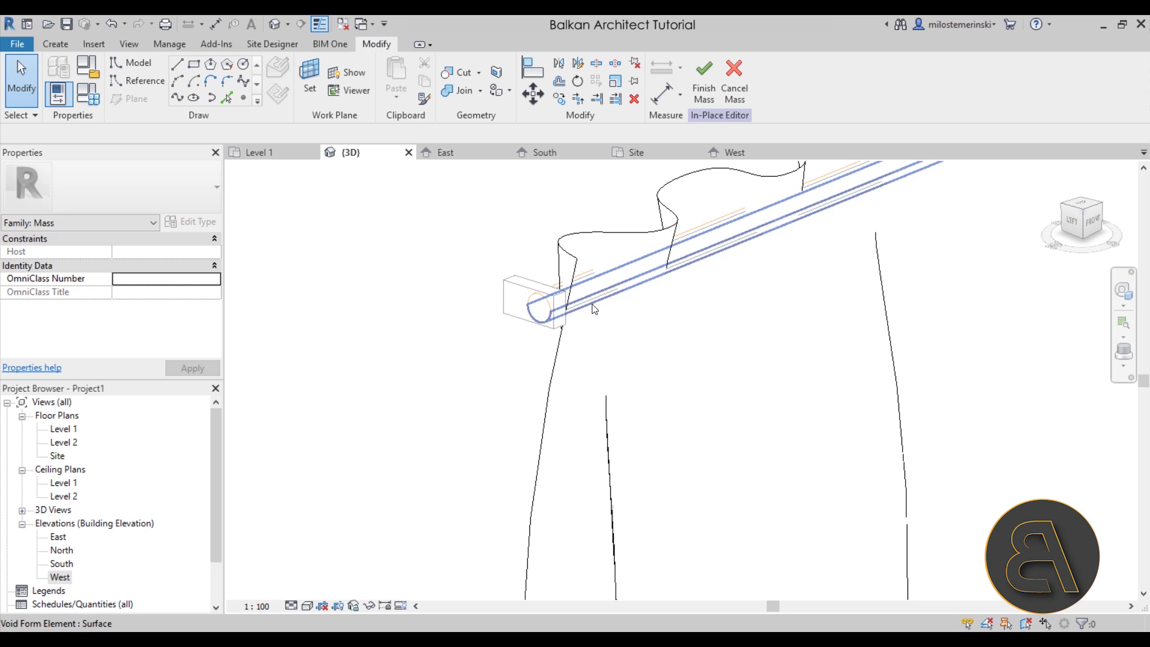
click(531, 313)
scroll(518, 332, up, 2)
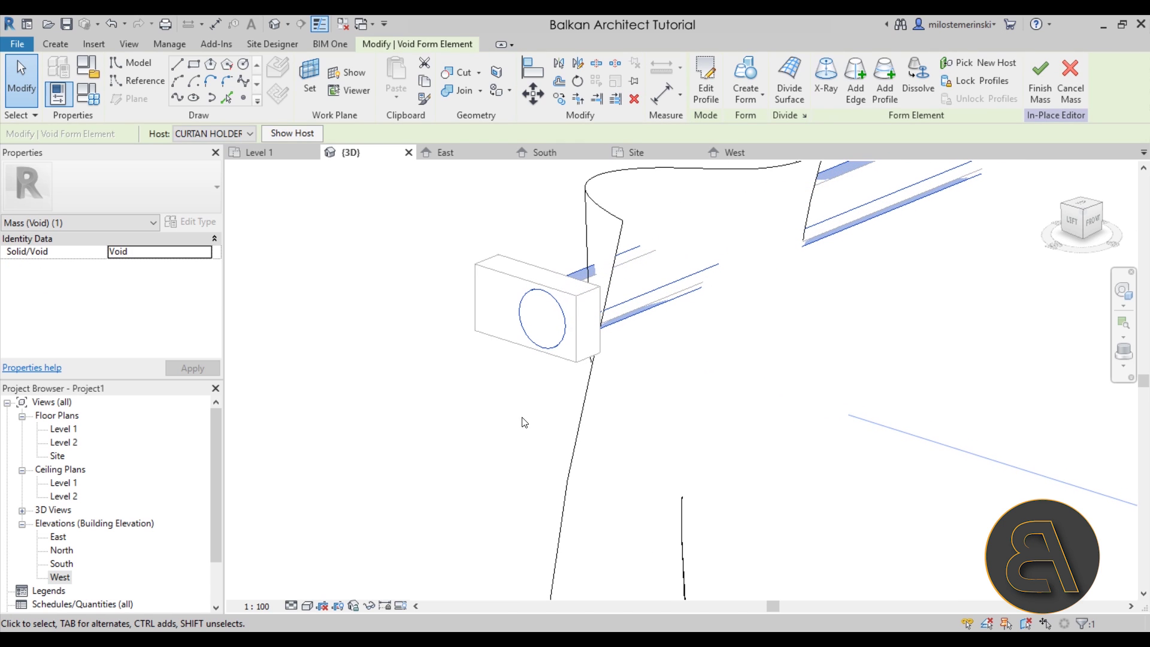
click(466, 73)
click(619, 185)
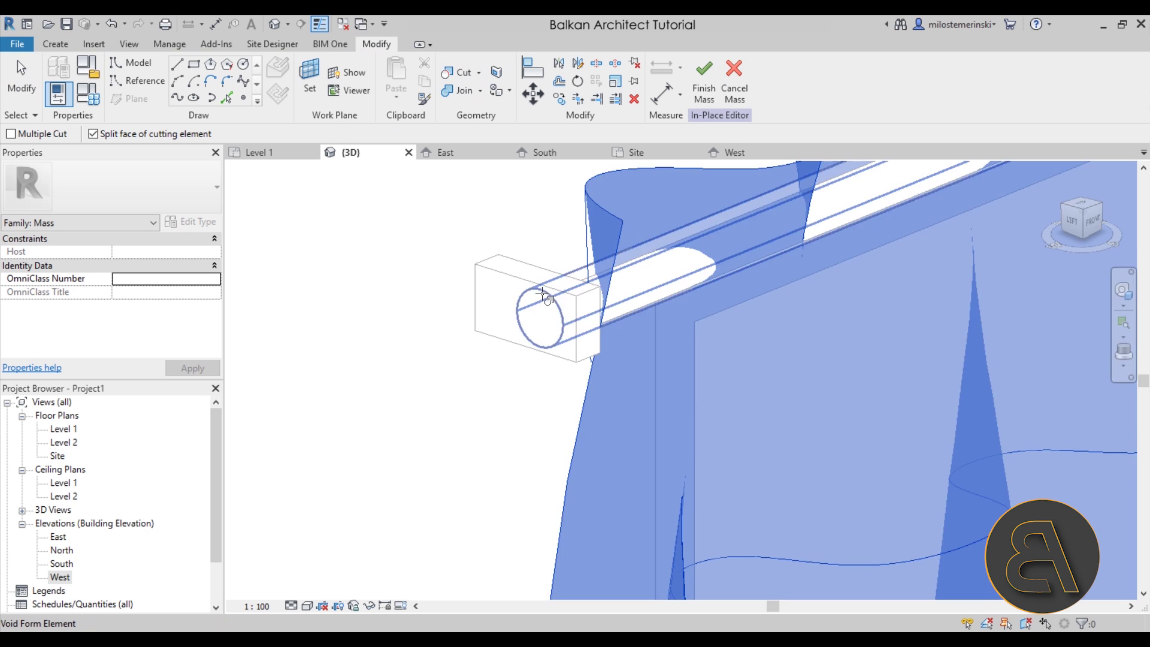
click(543, 294)
scroll(476, 374, down, 5)
key(Escape)
Inspect the cut around the curtain holder from several sides and finish the in-place curtain mass
shift+middle_drag(817, 469, 491, 378)
scroll(497, 380, up, 8)
scroll(514, 371, down, 4)
shift+middle_drag(416, 454, 639, 493)
scroll(386, 389, down, 3)
shift+middle_drag(593, 393, 601, 292)
scroll(687, 479, down, 1)
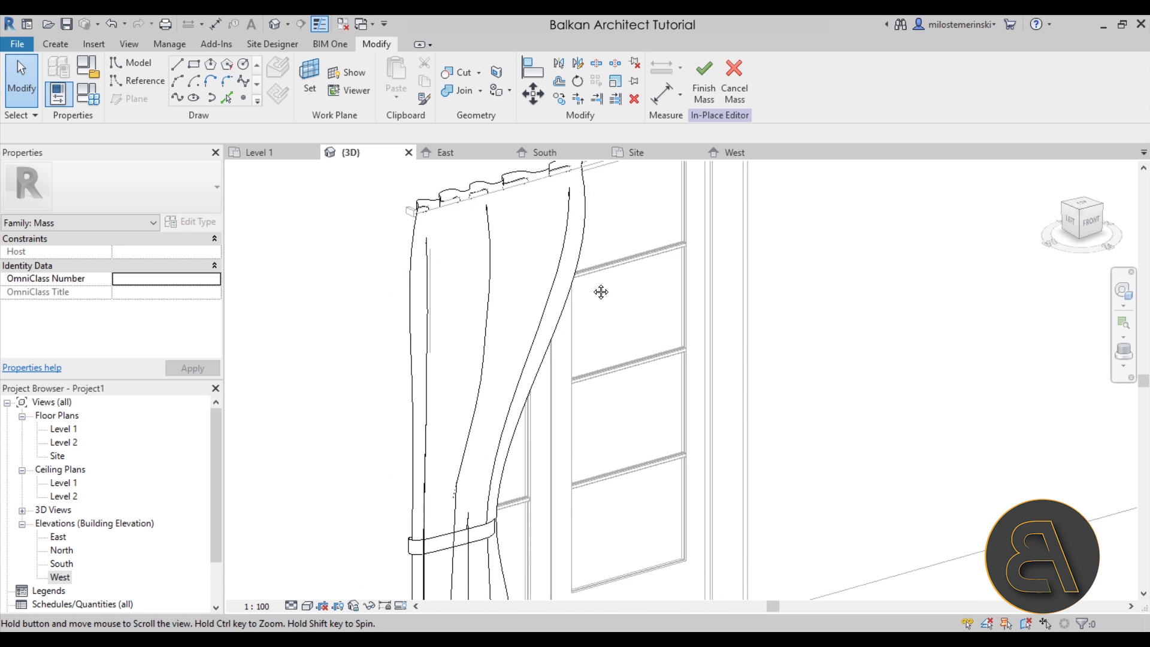
scroll(601, 291, down, 2)
click(698, 101)
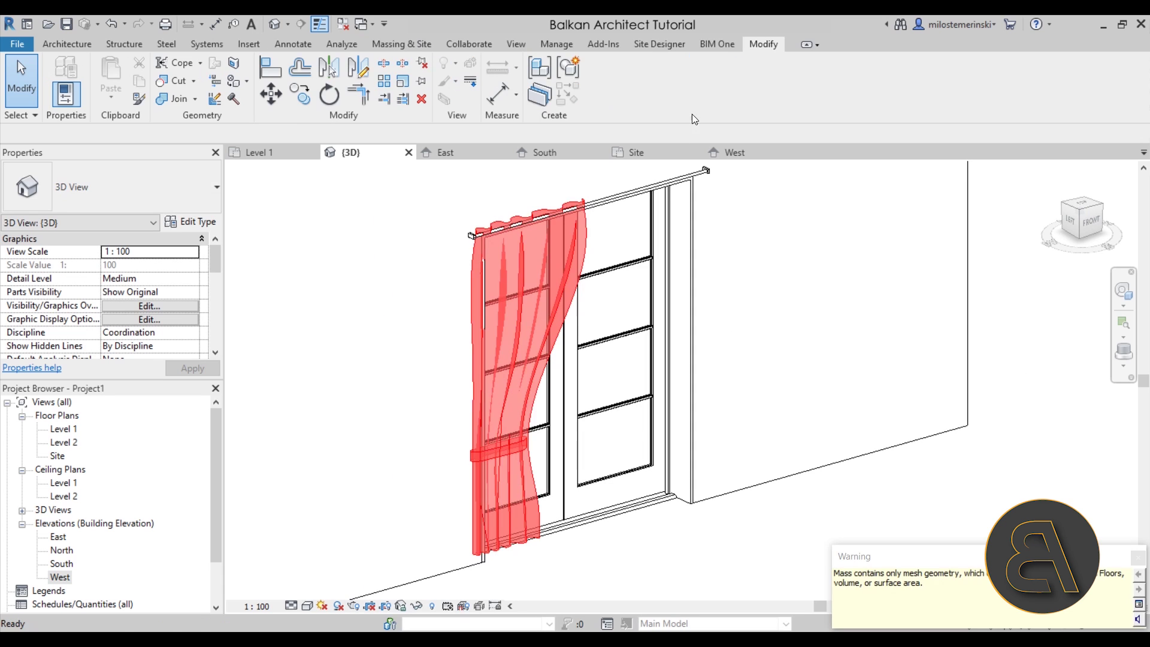
Mirror a copy of the curtain mass about the double door's centre line in the Level 1 floor plan
click(566, 321)
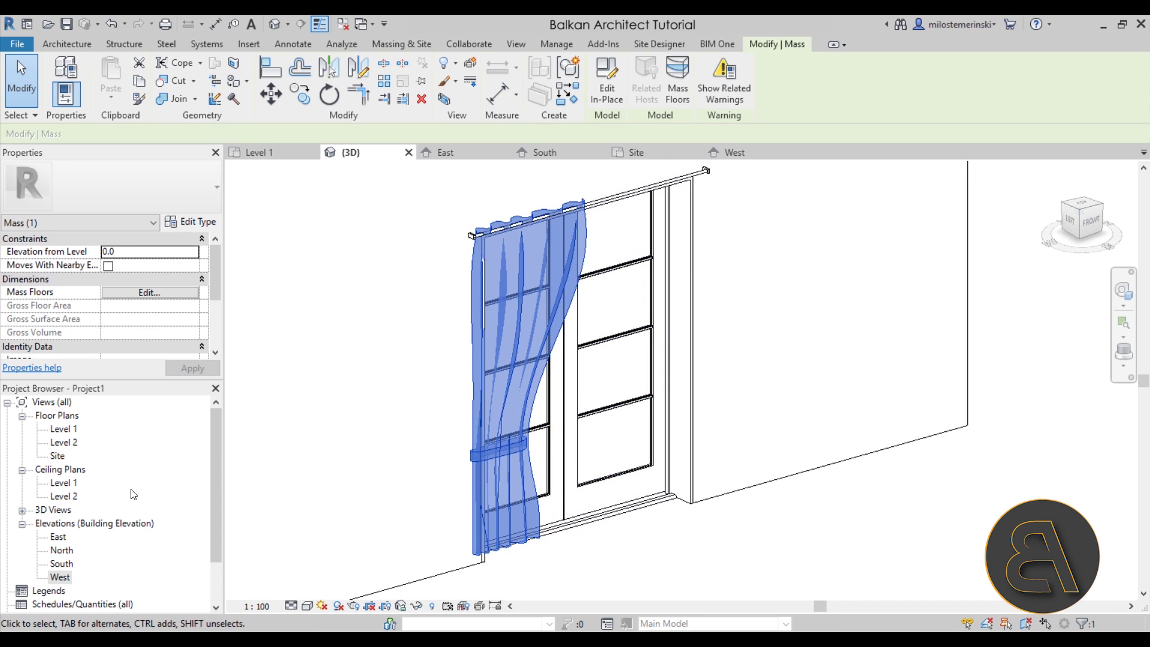
double_click(64, 429)
scroll(497, 479, down, 4)
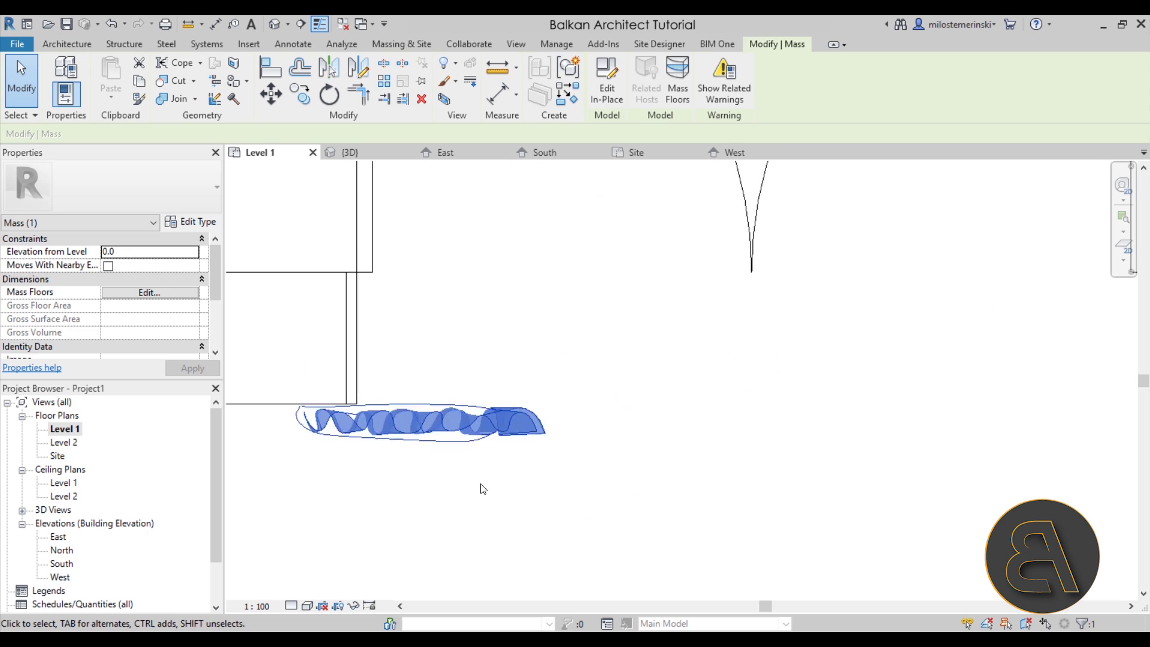
click(329, 67)
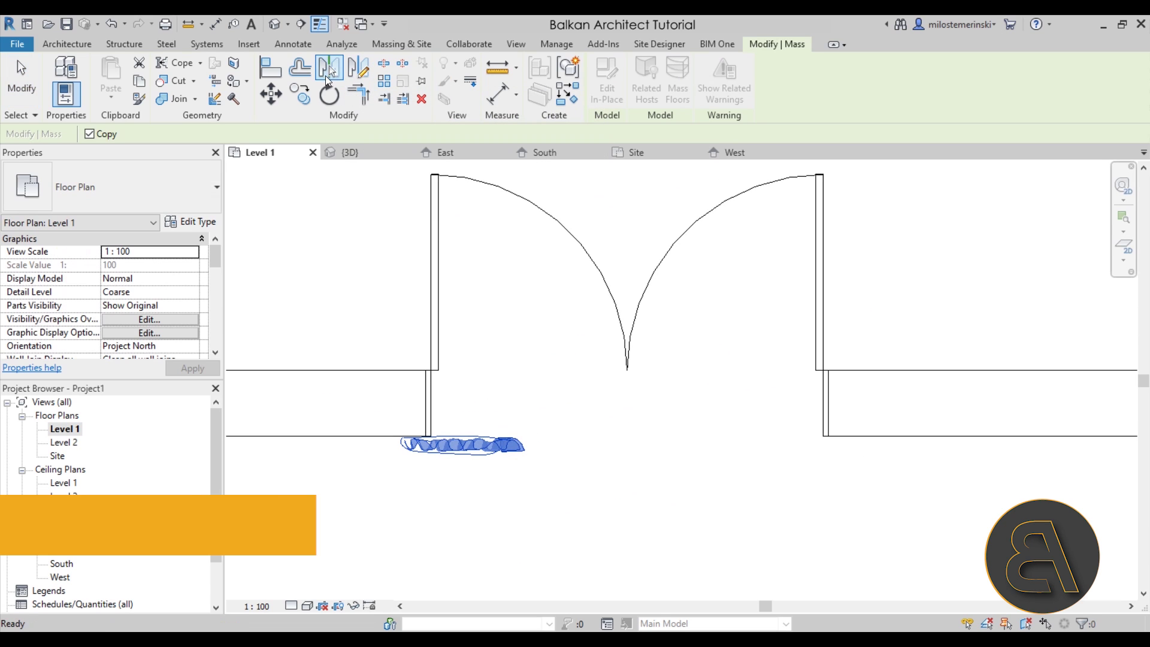
scroll(548, 312, down, 2)
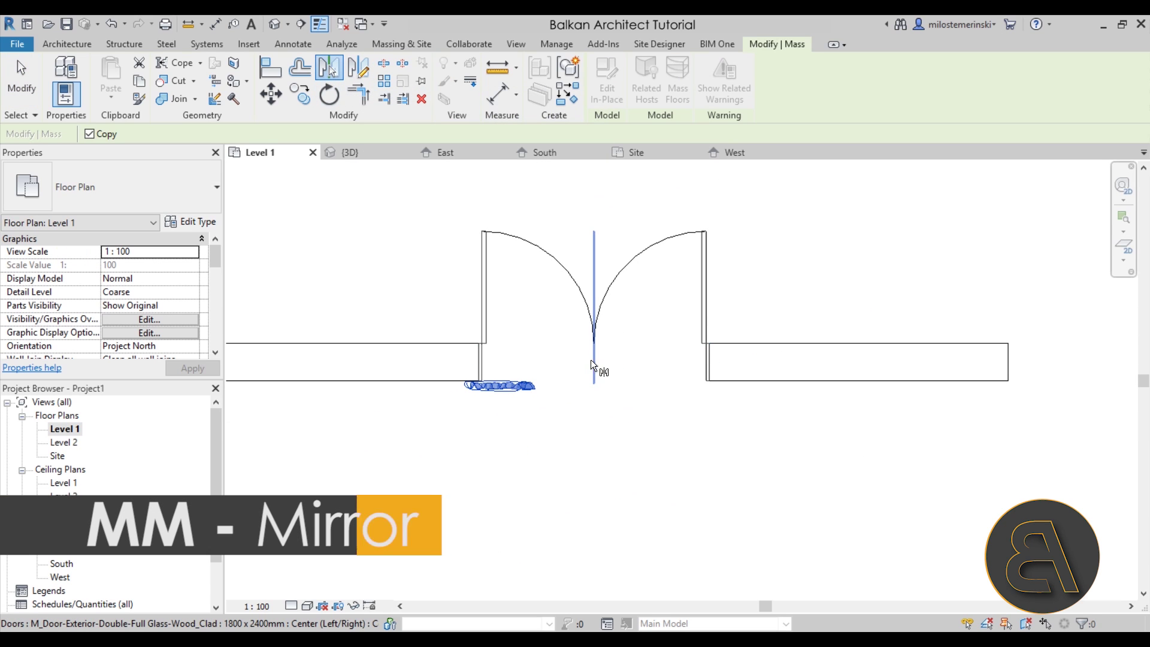
click(590, 359)
click(616, 433)
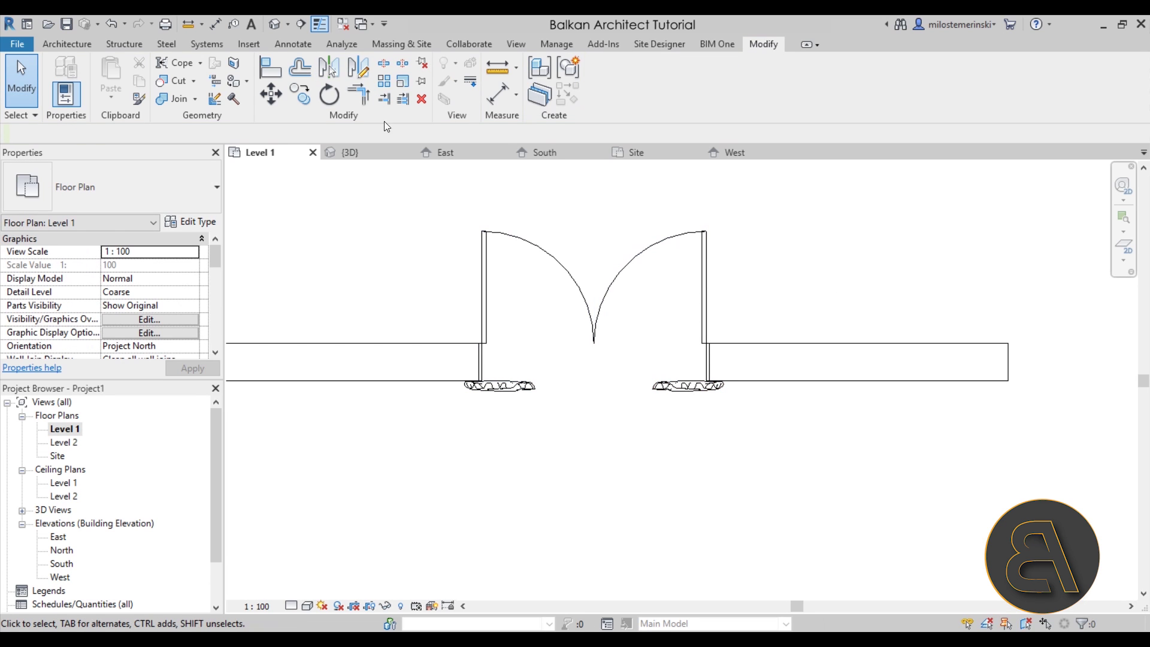
Set the 3D view to the Realistic visual style and examine both curtains from the room side
click(274, 25)
shift+middle_drag(598, 419, 352, 600)
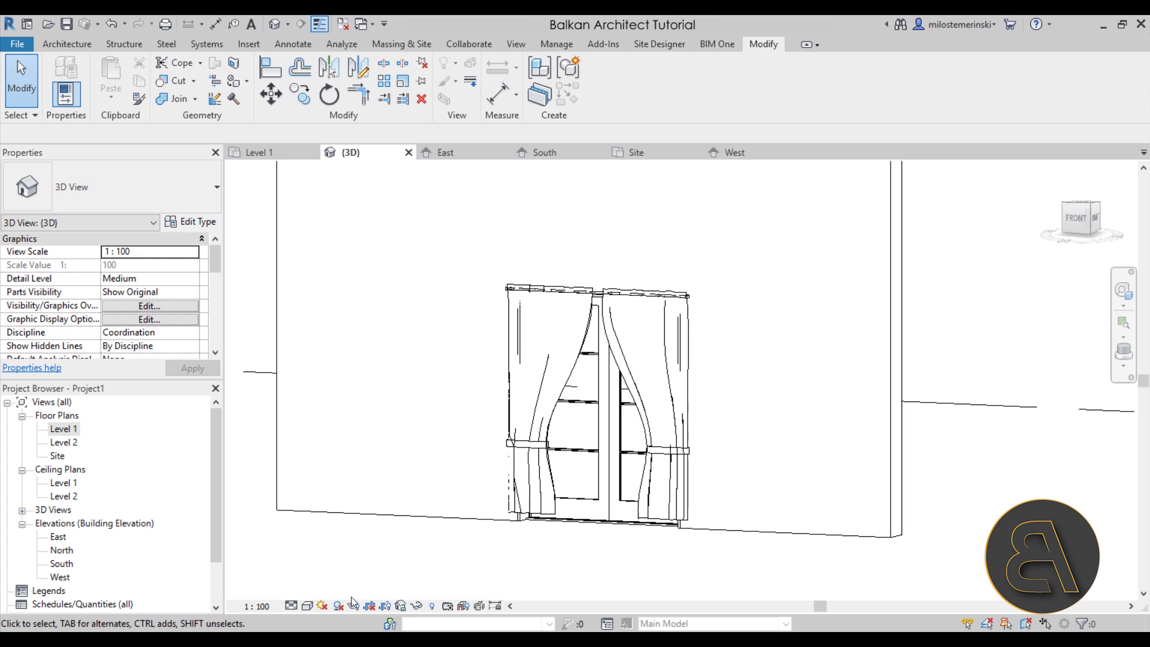
click(314, 608)
click(328, 578)
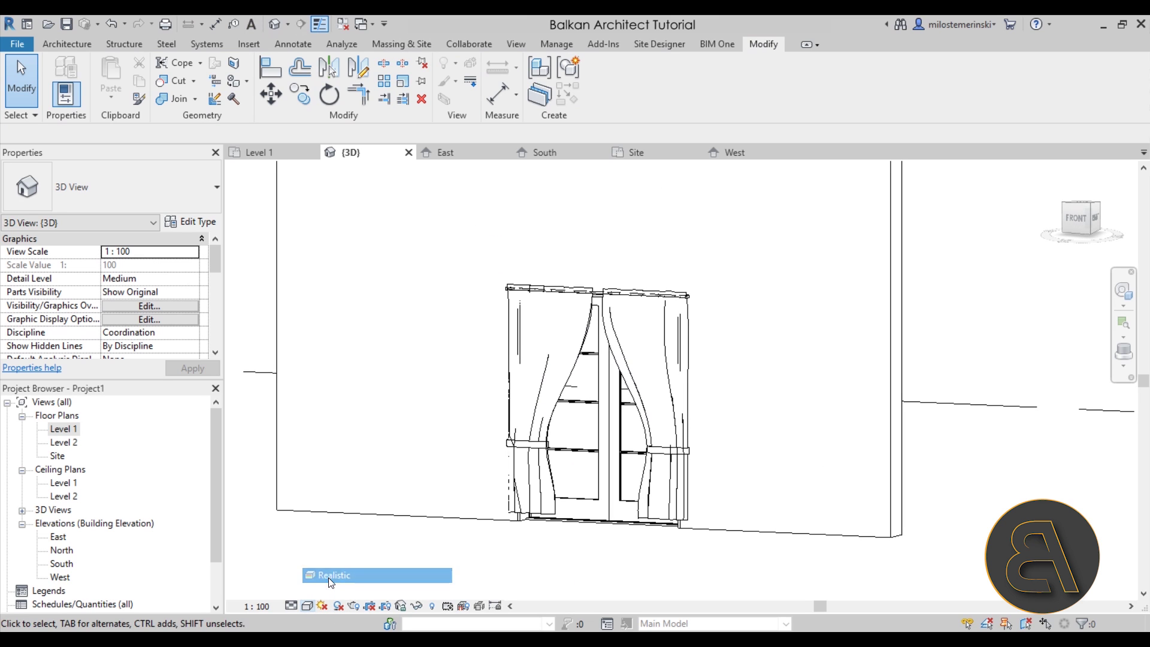
shift+middle_drag(478, 349, 484, 379)
scroll(593, 429, up, 3)
mouse_move(630, 572)
shift+middle_down()
mouse_move(675, 485)
mouse_move(747, 537)
mouse_move(628, 554)
shift+middle_up()
scroll(672, 357, down, 3)
mouse_move(802, 401)
shift+middle_down()
mouse_move(875, 432)
mouse_move(900, 385)
mouse_move(820, 414)
shift+middle_up()
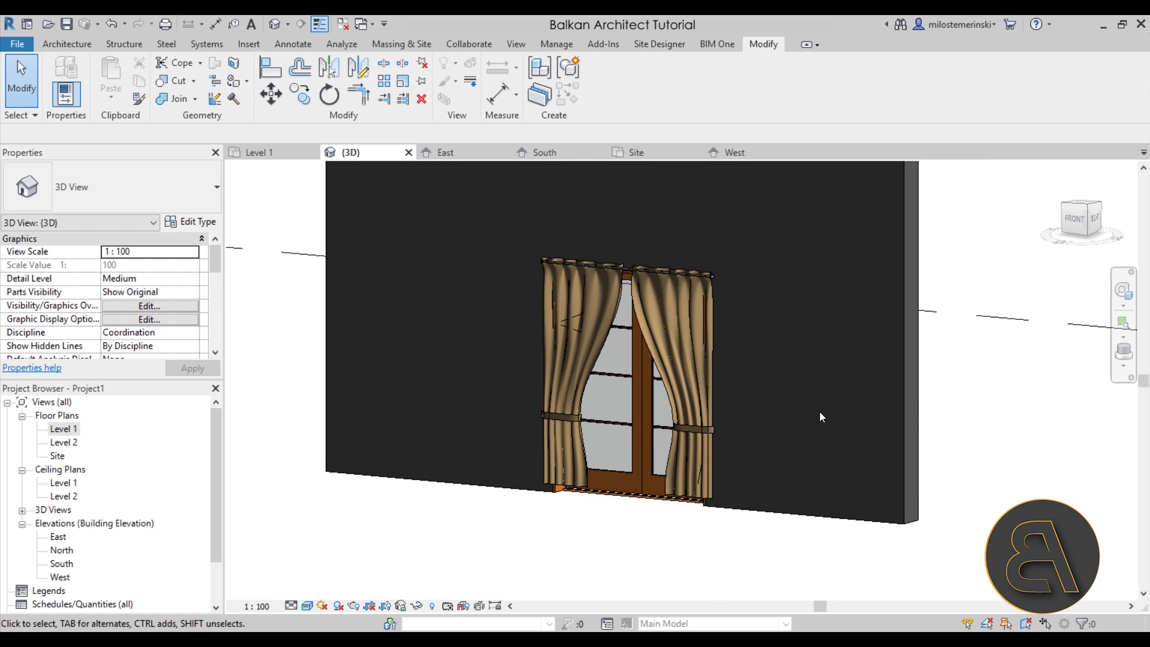